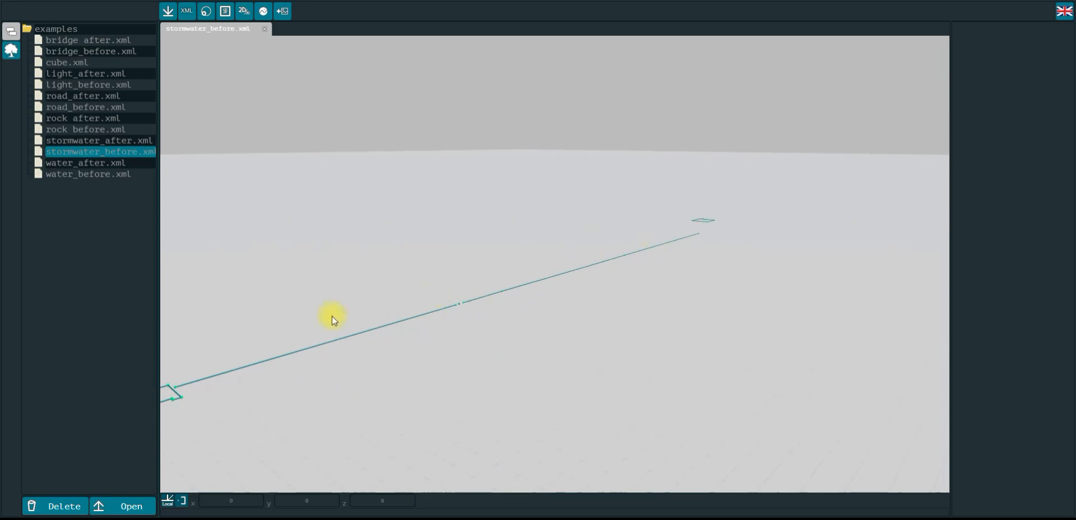
Orbit around the stormwater pipe model and box-select all its elements to inspect their groups, then clear the selection
left_click_drag(384, 256, 378, 275)
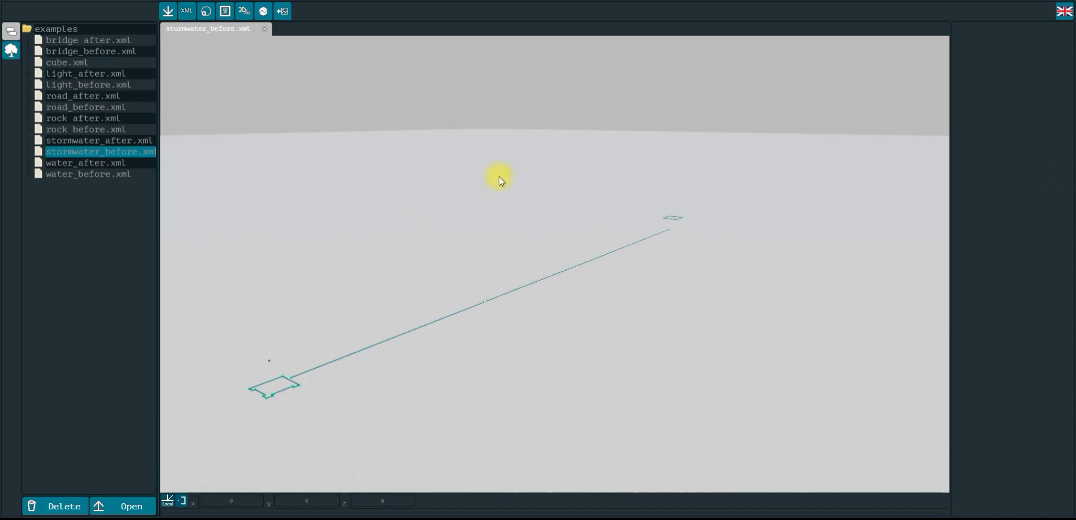
mouse_move(362, 223)
left_mouse_down()
mouse_move(377, 222)
mouse_move(366, 222)
left_mouse_up()
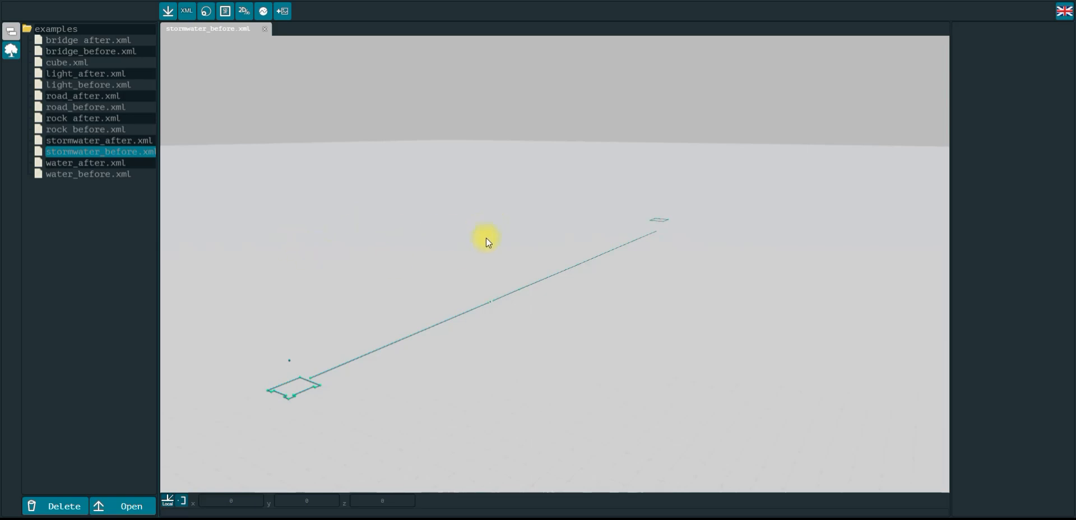
left_click_drag(512, 233, 468, 234)
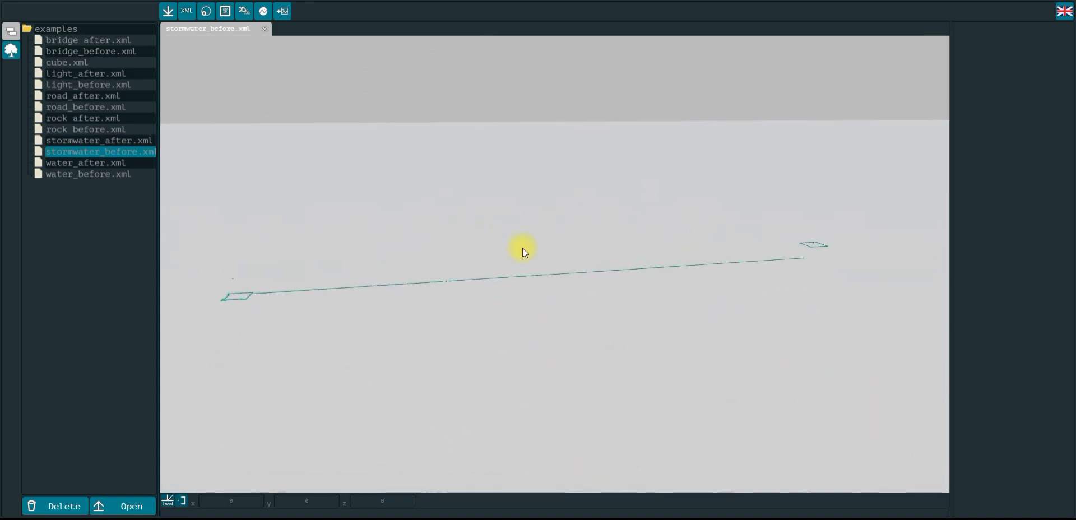
left_click_drag(481, 239, 508, 243)
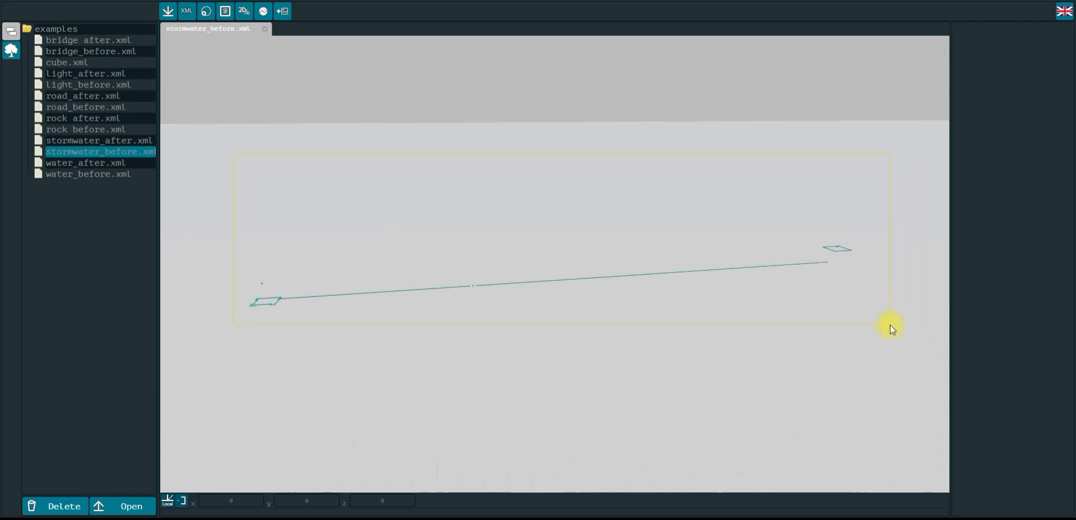
left_click_drag(886, 325, 886, 325)
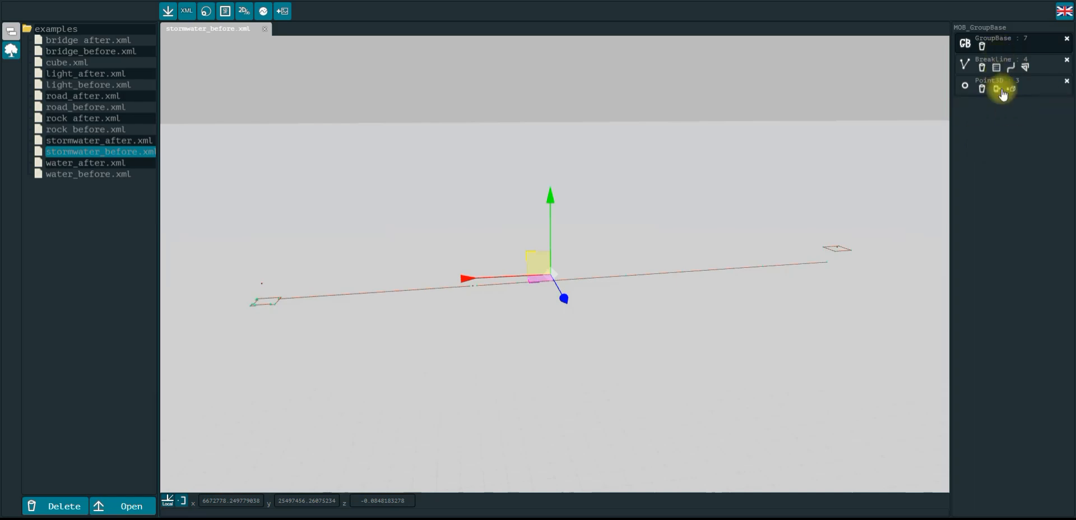
left_click(375, 149)
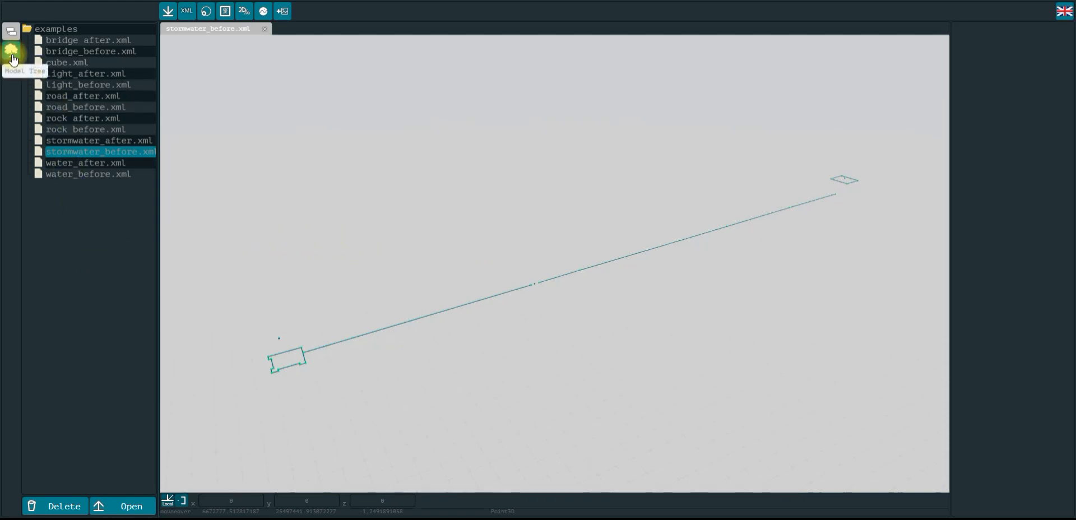
Show the model tree and read through the XML configuration of stormwater_before.xml
left_click(11, 52)
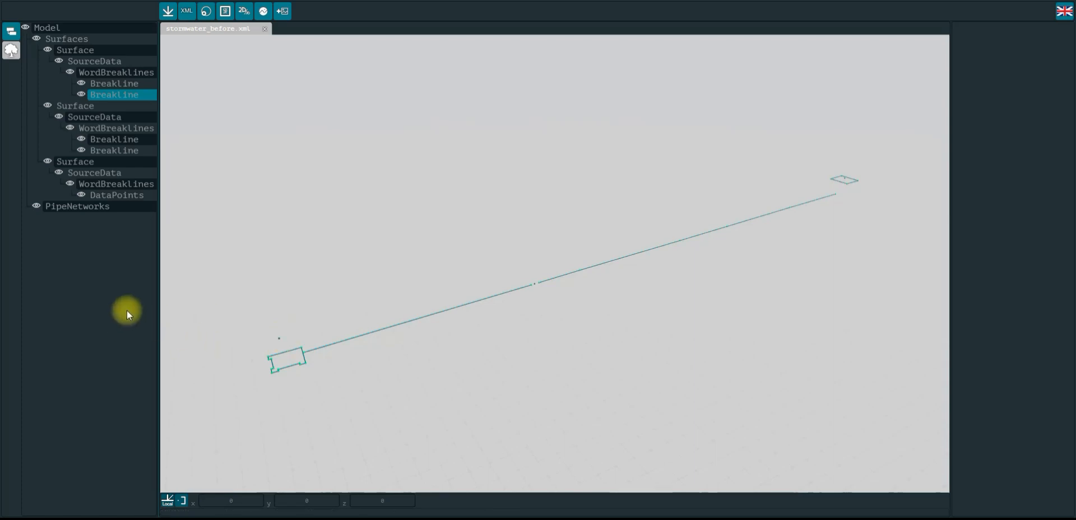
left_click(186, 11)
scroll(391, 221, "down", 10)
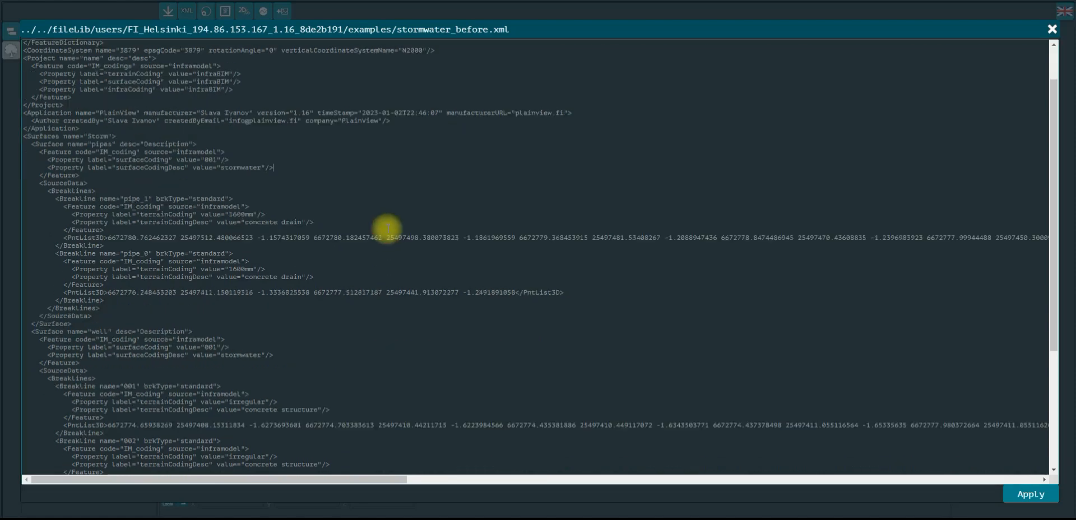
left_click(348, 223)
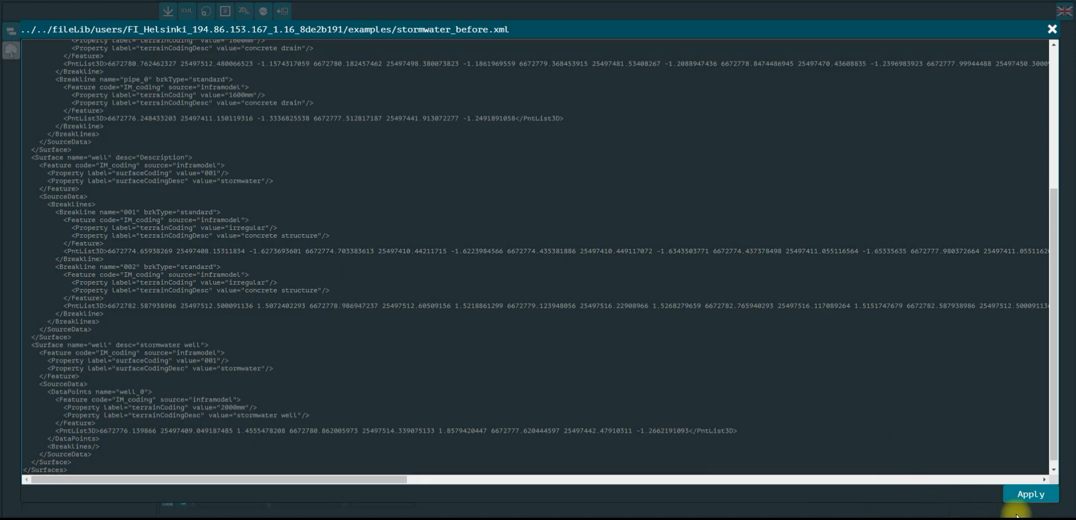
left_click(1051, 31)
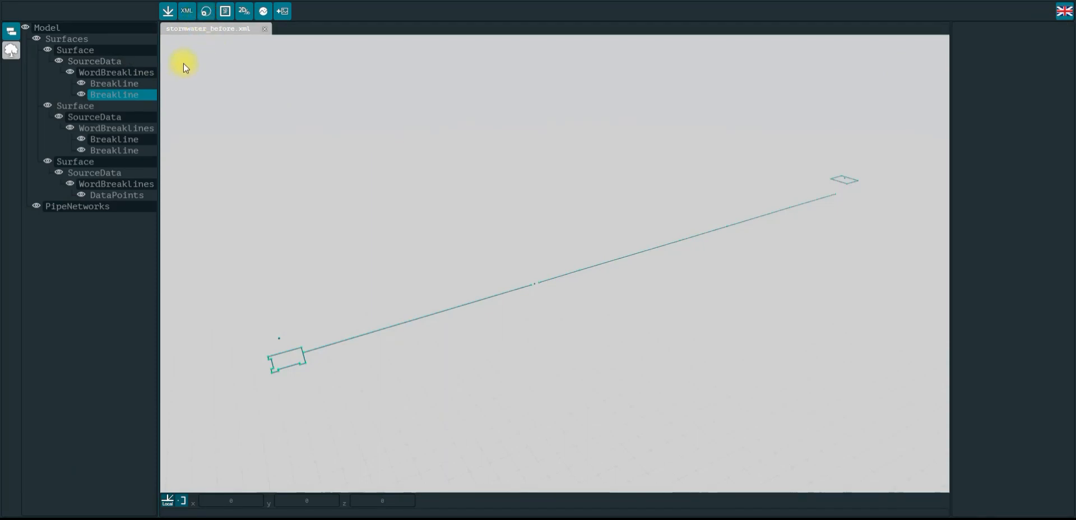
Cycle the element display modes of the breaklines and points, returning to the default display
left_click(206, 15)
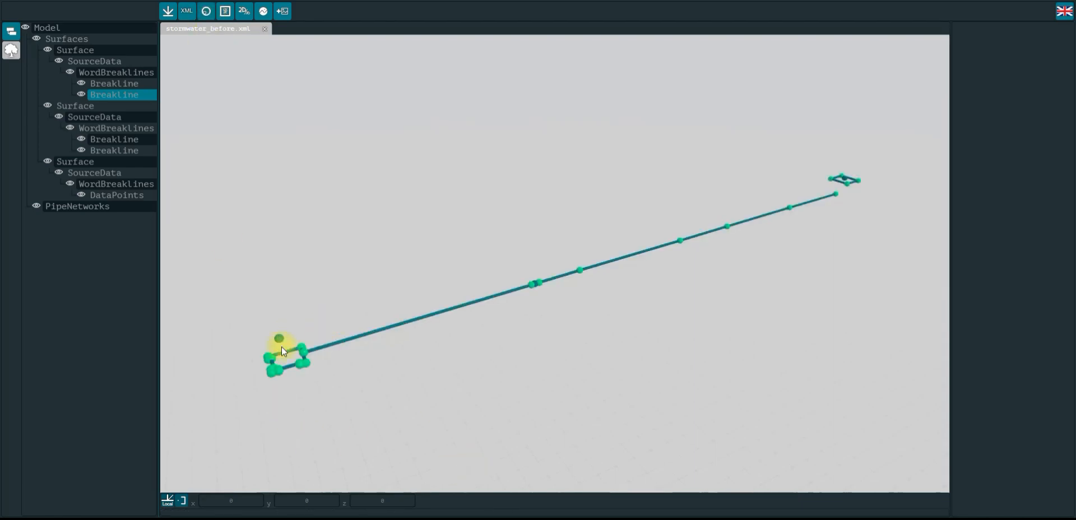
left_click(372, 330)
left_click(208, 10)
left_click(605, 175)
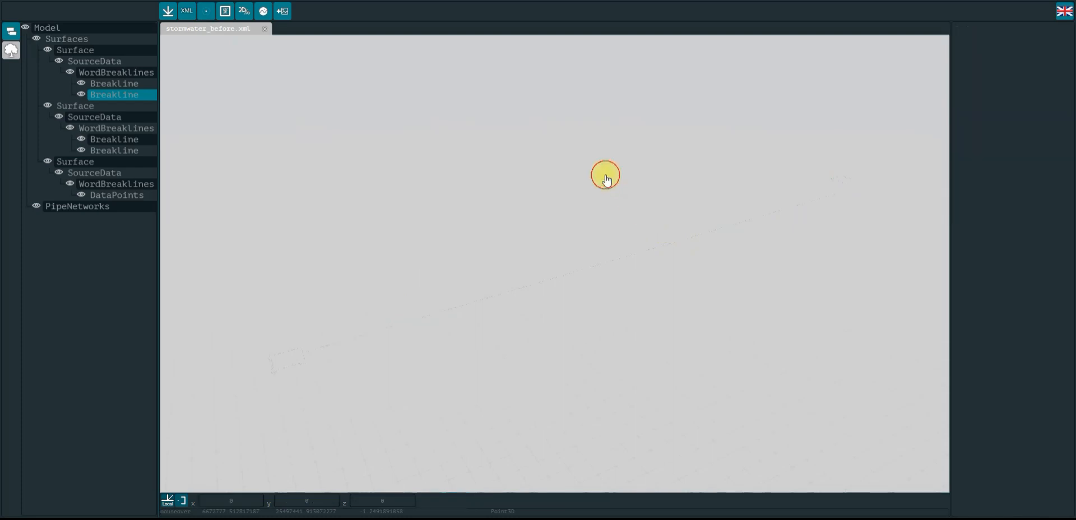
left_click(206, 11)
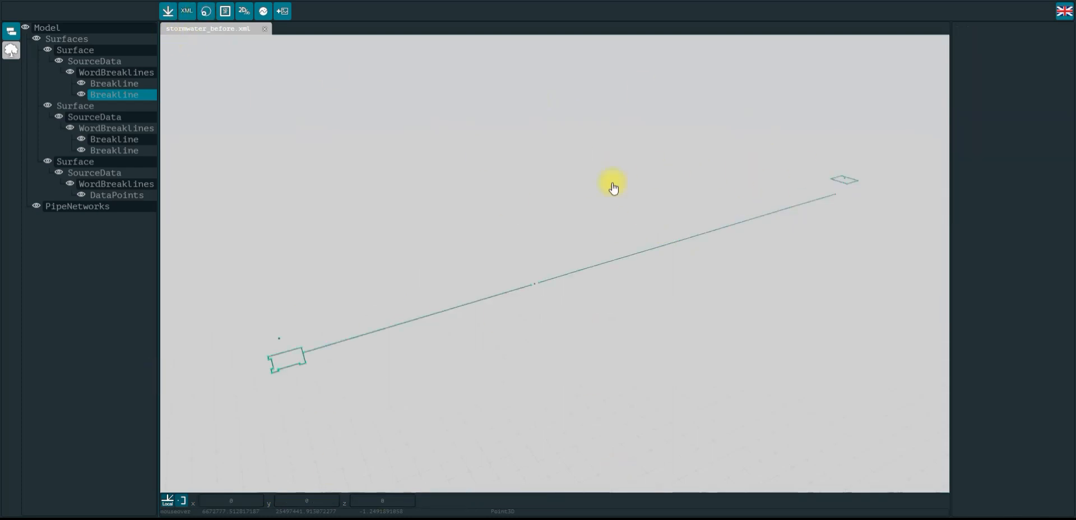
Recenter the model in the view with Model Centering and orbit around it
left_click(225, 12)
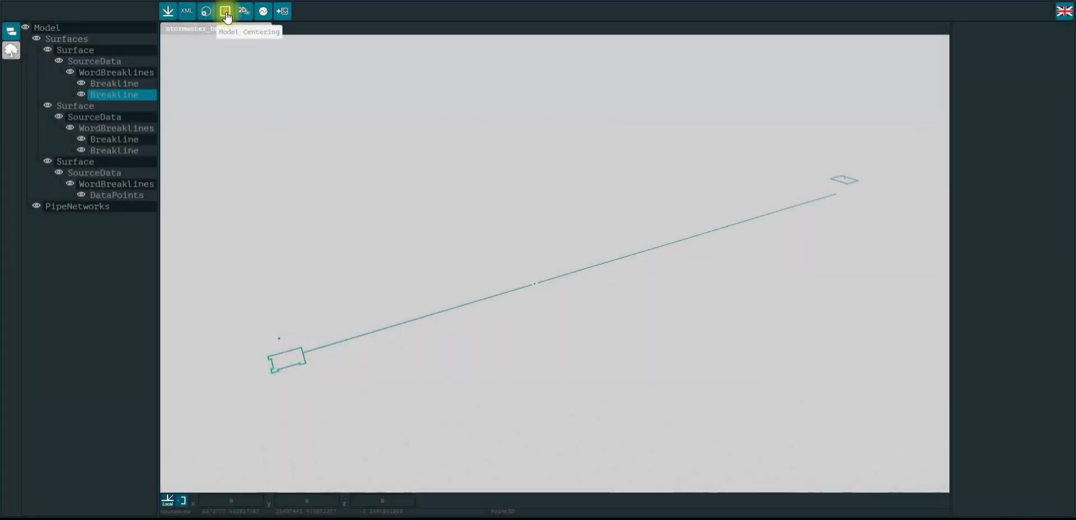
left_click_drag(500, 186, 489, 205)
scroll(773, 234, "down", 8)
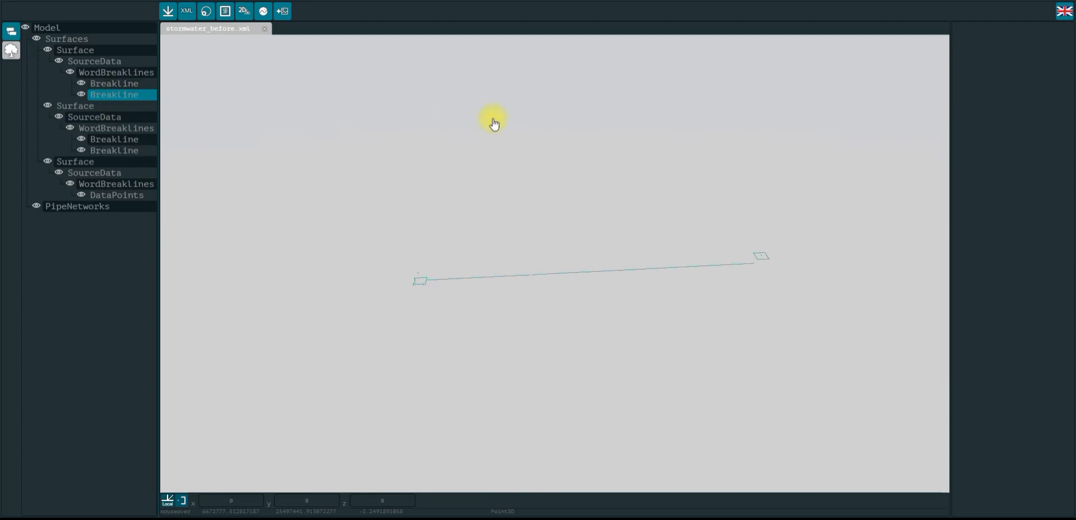
left_click(226, 11)
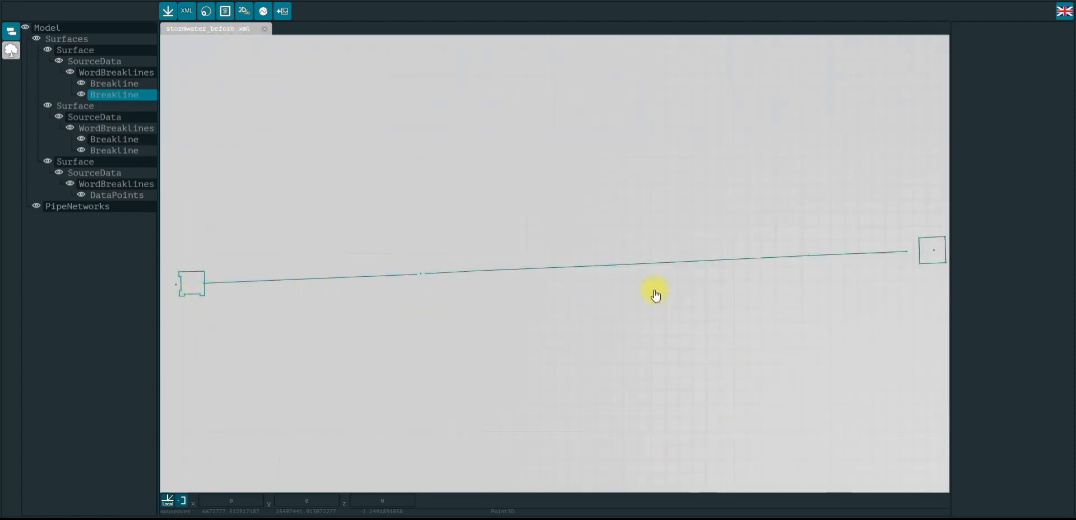
left_click_drag(629, 349, 436, 159)
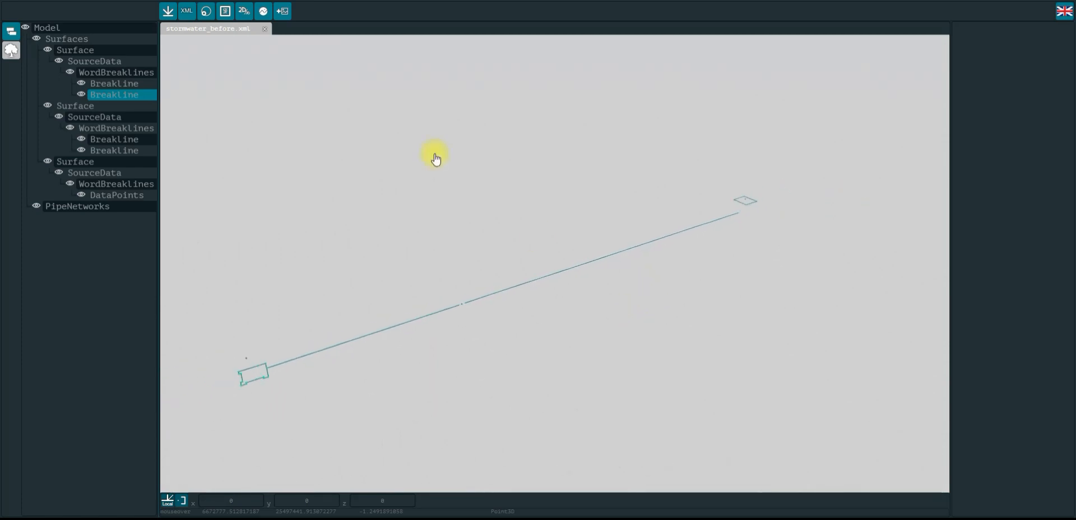
Switch to the 2D view to examine the pipe line up close, then return to the 3D view
left_click(245, 13)
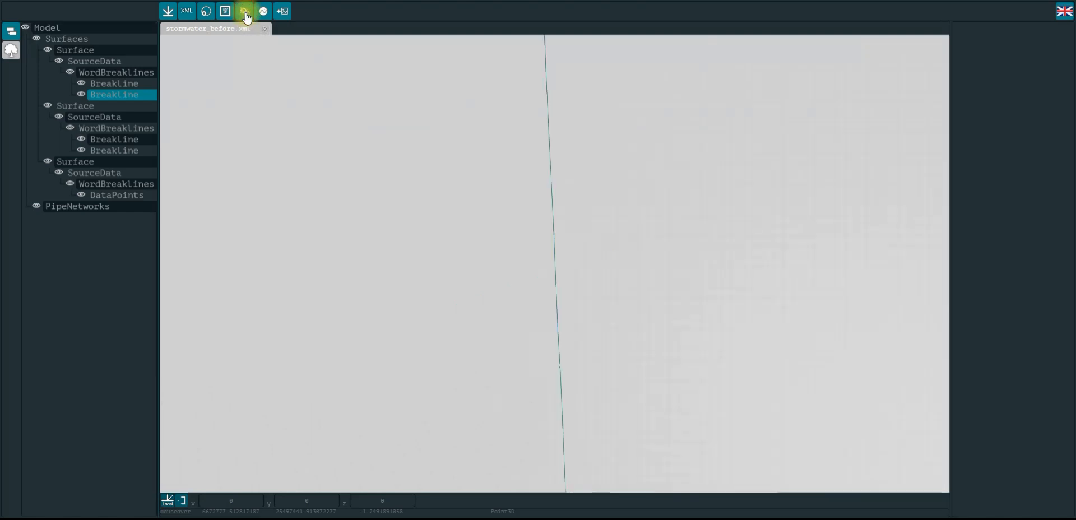
scroll(667, 282, "down", 3)
middle_click_drag(714, 312, 648, 318)
middle_click(662, 338)
left_click_drag(649, 324, 758, 327)
scroll(706, 119, "up", 3)
left_click(612, 84)
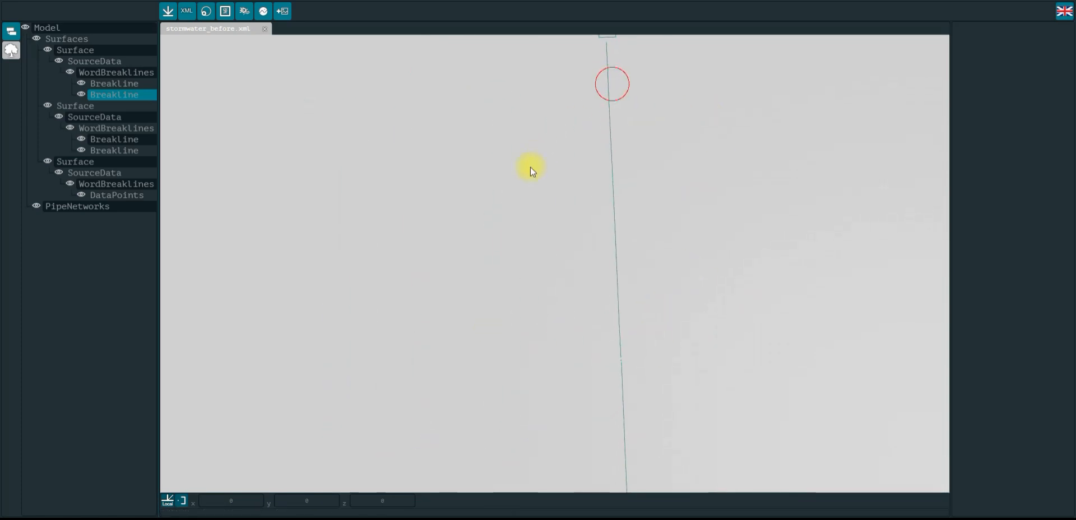
middle_click_drag(762, 121, 510, 379)
middle_click_drag(485, 279, 611, 199)
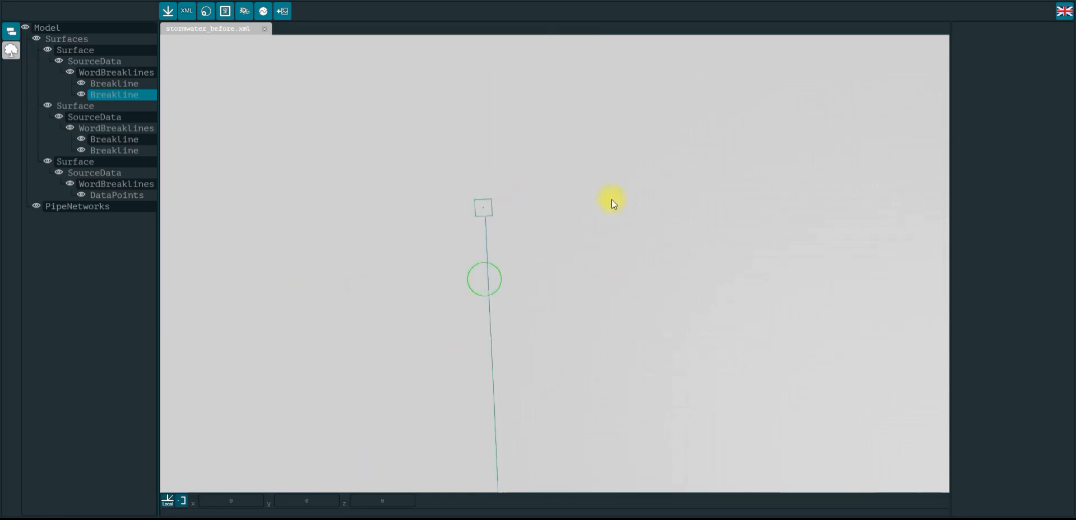
left_click(245, 14)
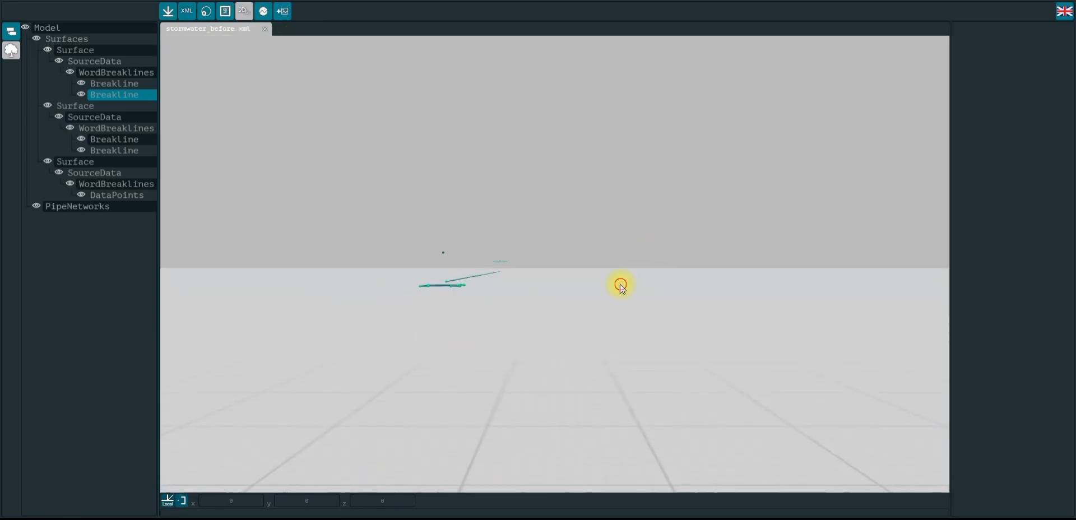
middle_click_drag(432, 335, 571, 288)
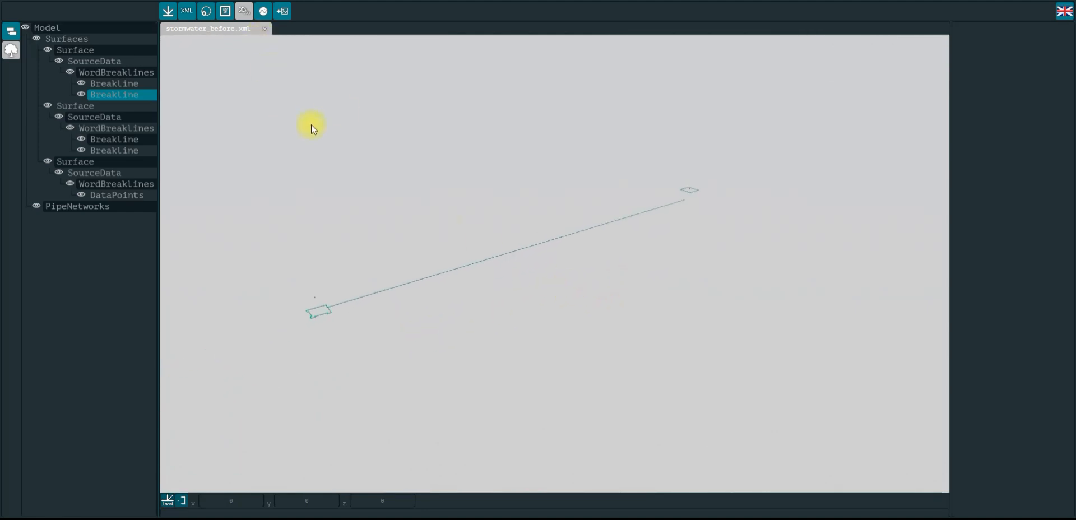
Turn on the Cesium background map to locate the pipe in Helsinki, then turn the background map off
left_click(261, 13)
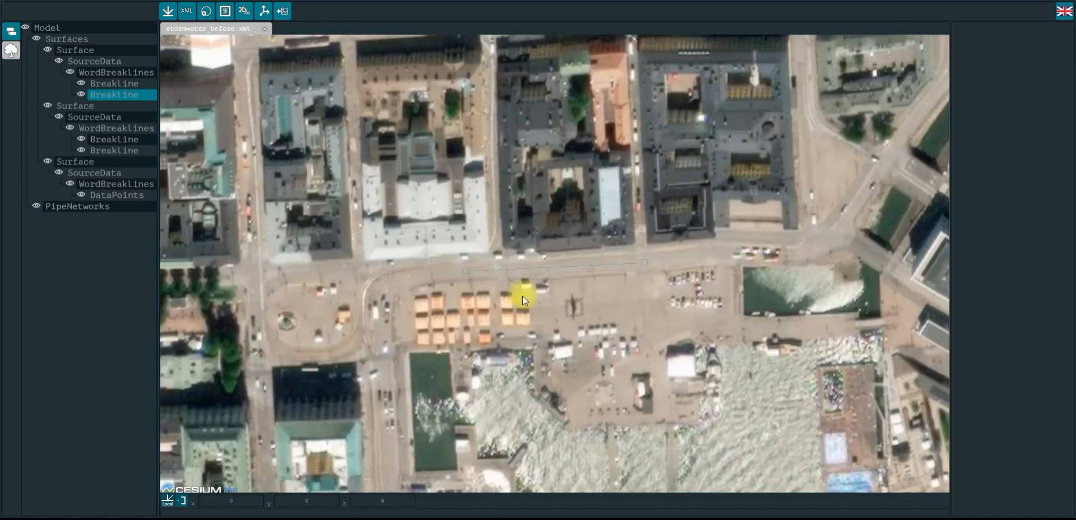
scroll(522, 296, "up", 10)
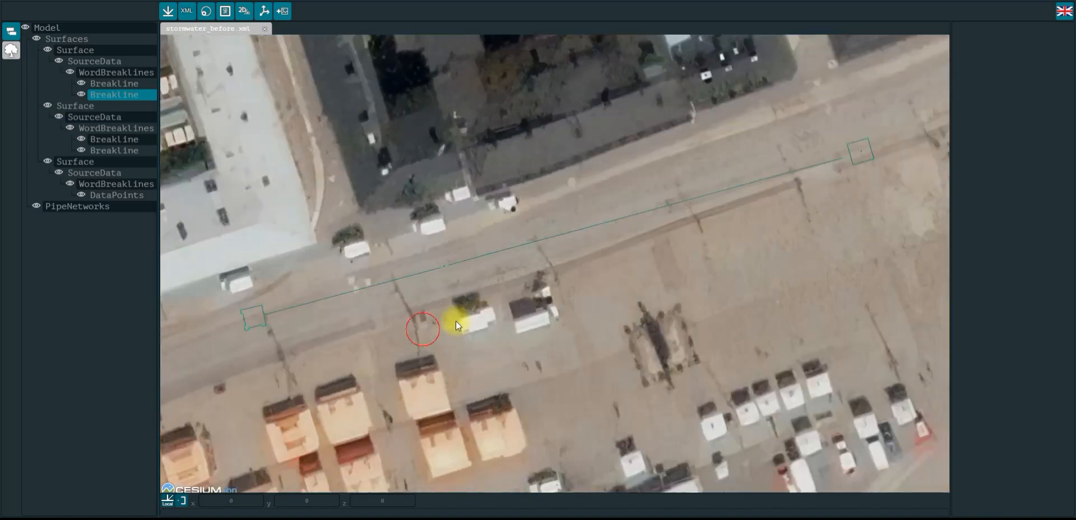
left_click_drag(455, 321, 407, 330)
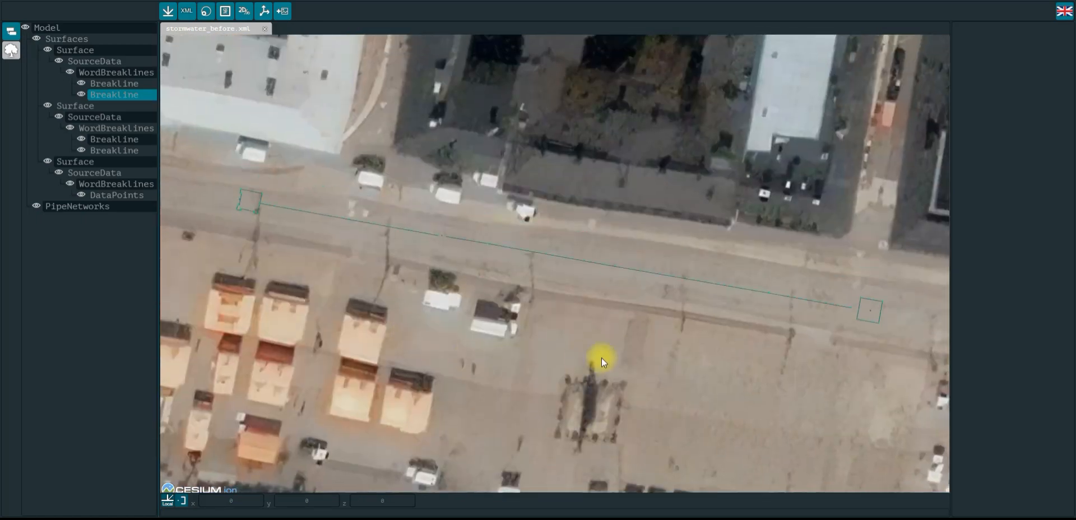
scroll(580, 359, "down", 3)
left_click_drag(659, 371, 680, 351)
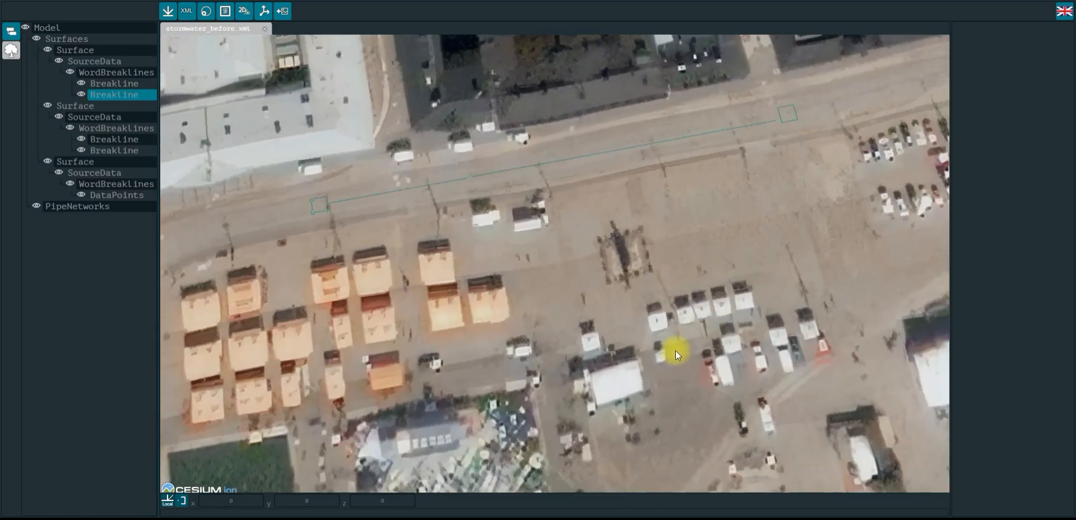
scroll(594, 314, "down", 5)
scroll(551, 267, "down", 8)
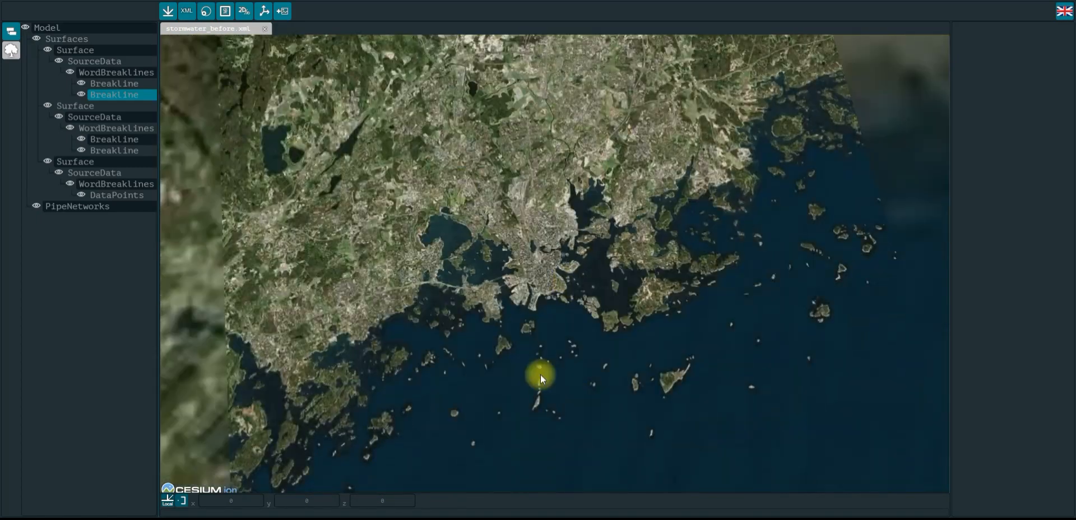
scroll(530, 232, "up", 5)
scroll(546, 284, "up", 6)
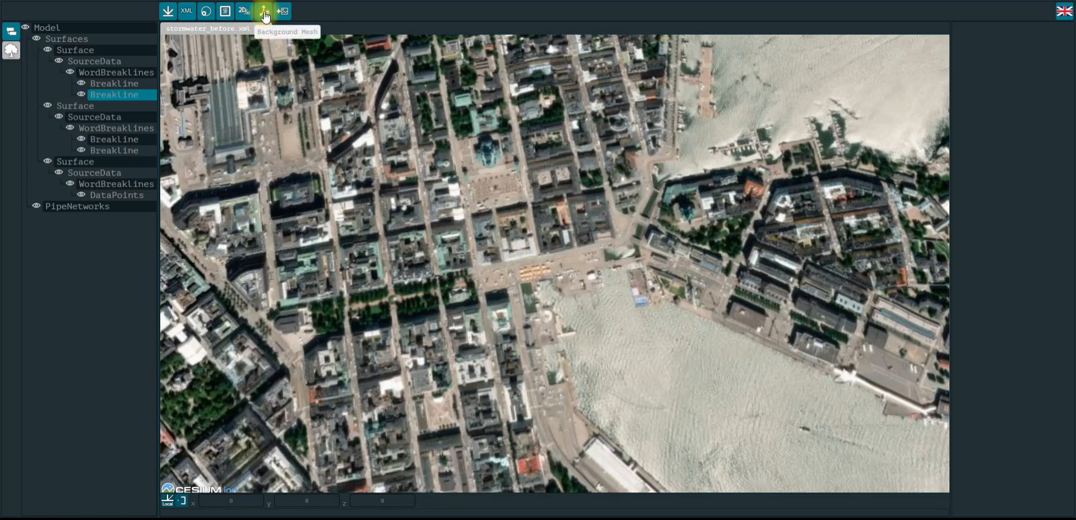
left_click(263, 11)
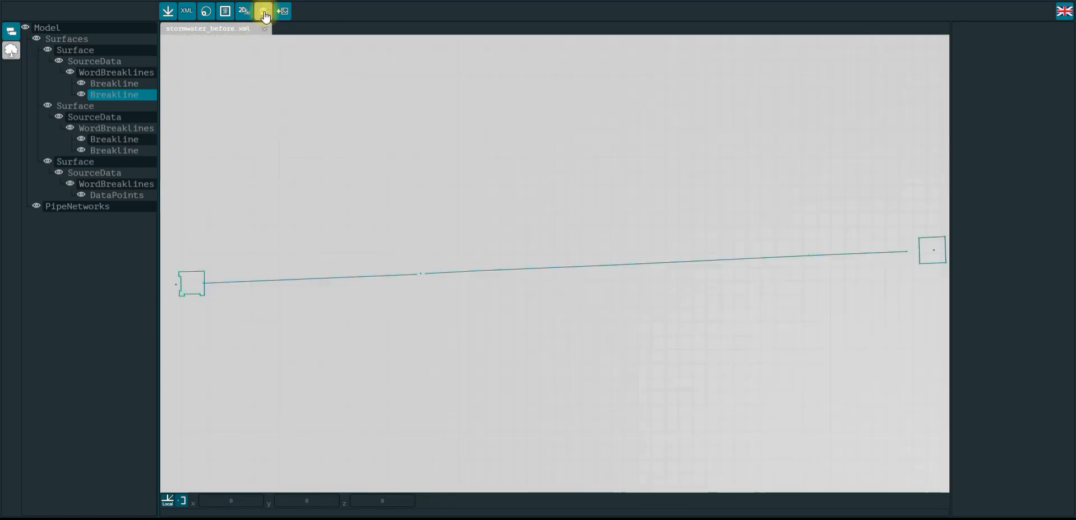
left_click_drag(439, 191, 676, 165)
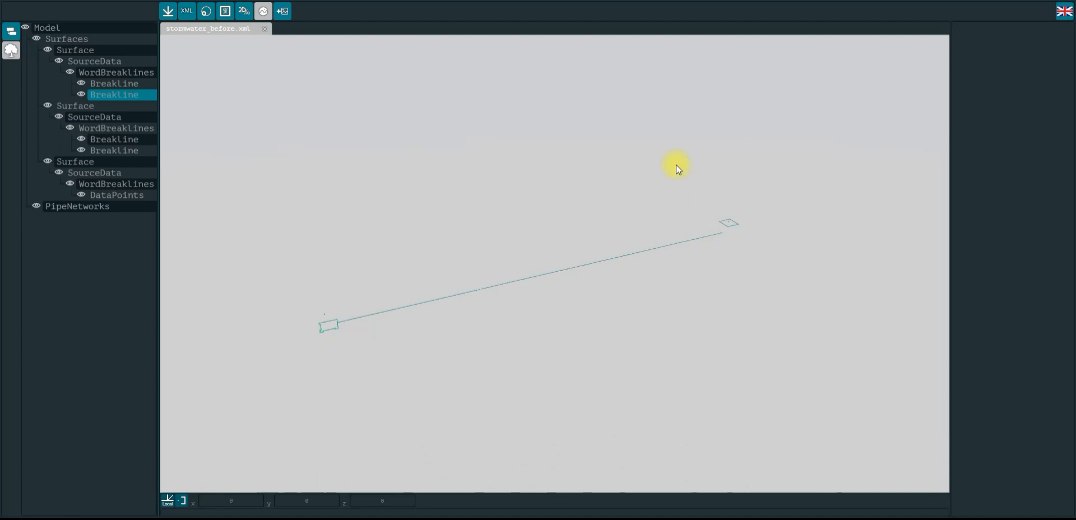
mouse_move(444, 202)
left_mouse_down()
mouse_move(514, 209)
mouse_move(463, 198)
left_mouse_up()
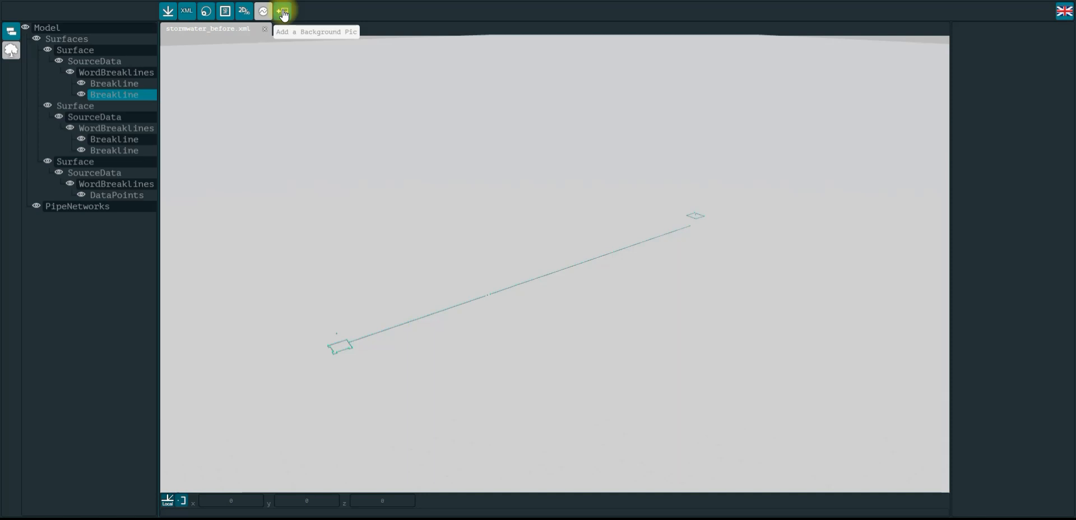
left_click_drag(768, 189, 733, 154)
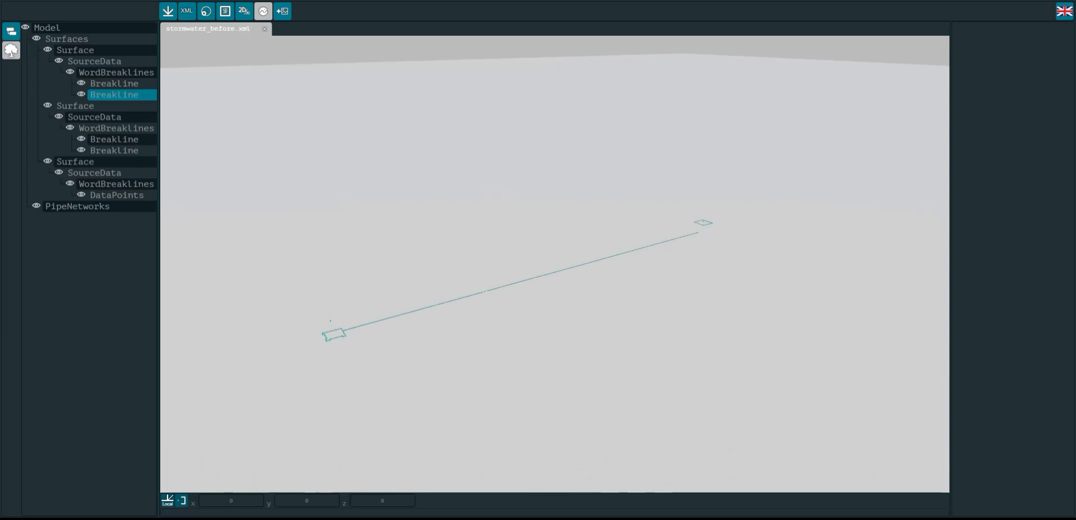
Switch to Sublime Text and examine the survey data columns in Koirasaari_Hulevedet_Vko42.gt
left_click_drag(1075, 114, 695, 94)
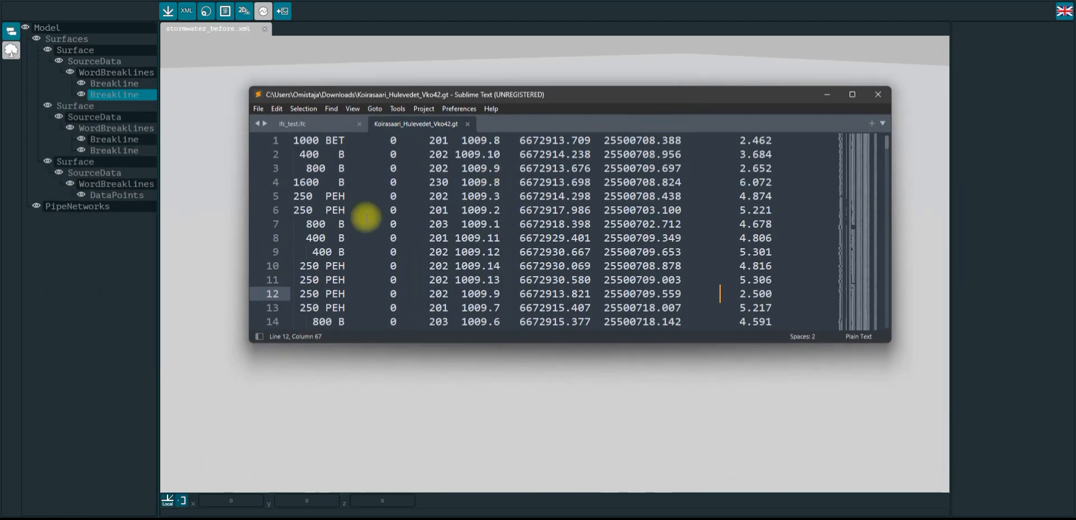
left_click(286, 140)
left_click(332, 181)
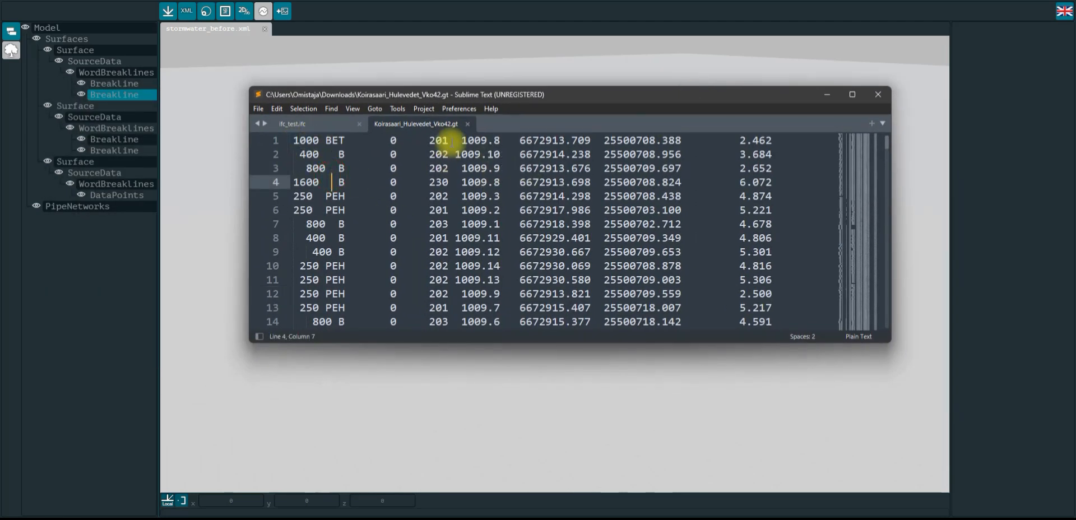
left_click_drag(520, 140, 545, 141)
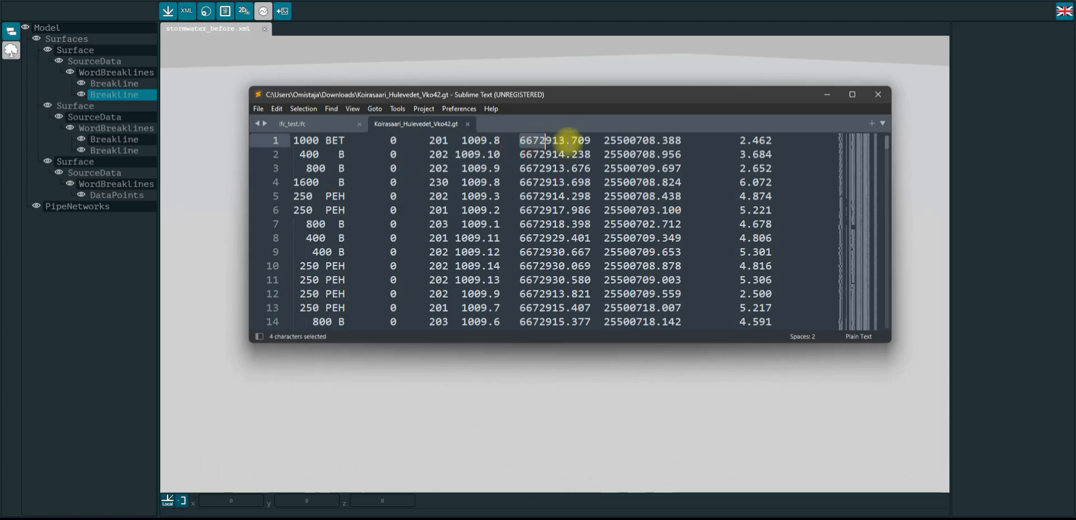
left_click(694, 154)
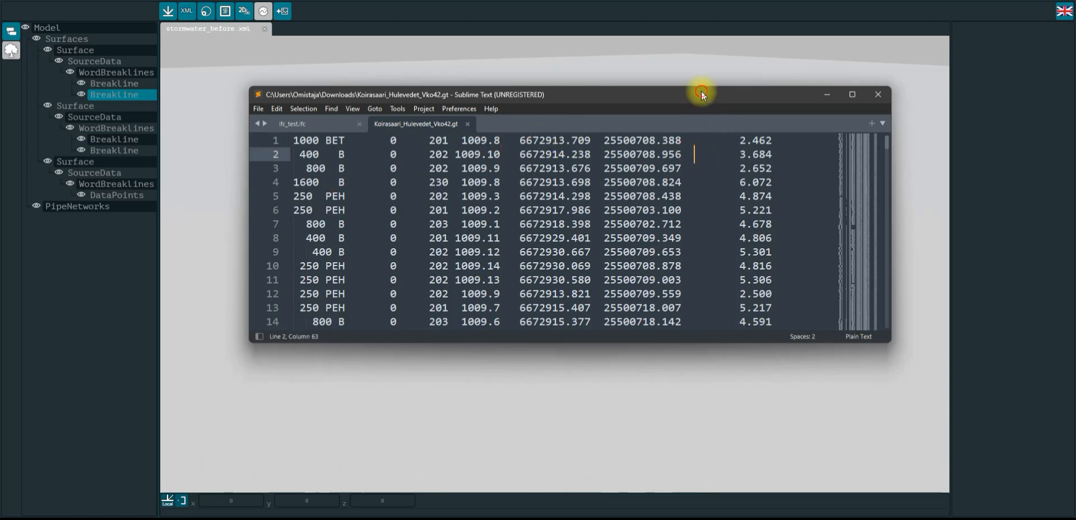
Scan through the full list of survey rows in the editor, then move the editor away from the viewer
left_click_drag(701, 93, 704, 121)
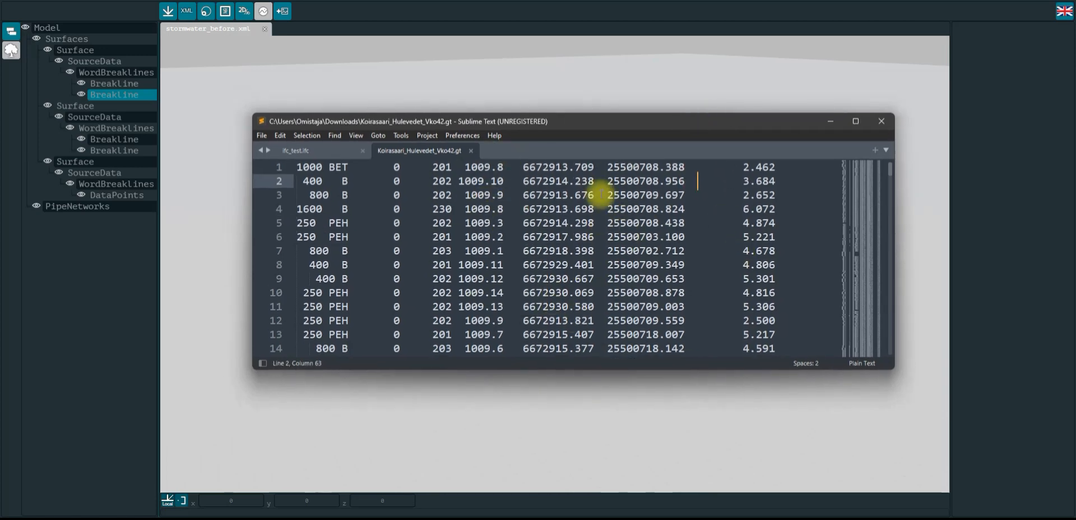
left_click_drag(604, 120, 603, 137)
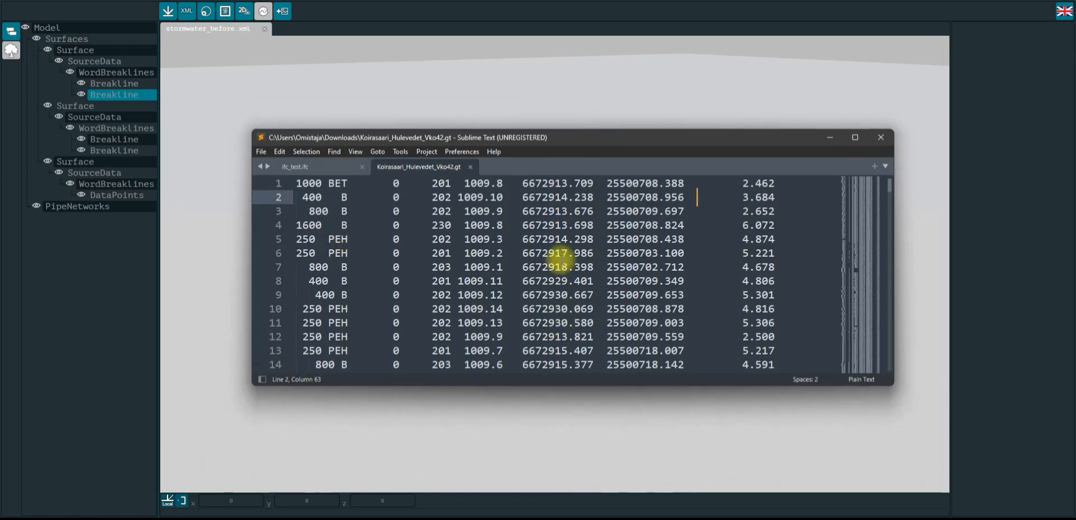
left_click_drag(420, 208, 678, 280)
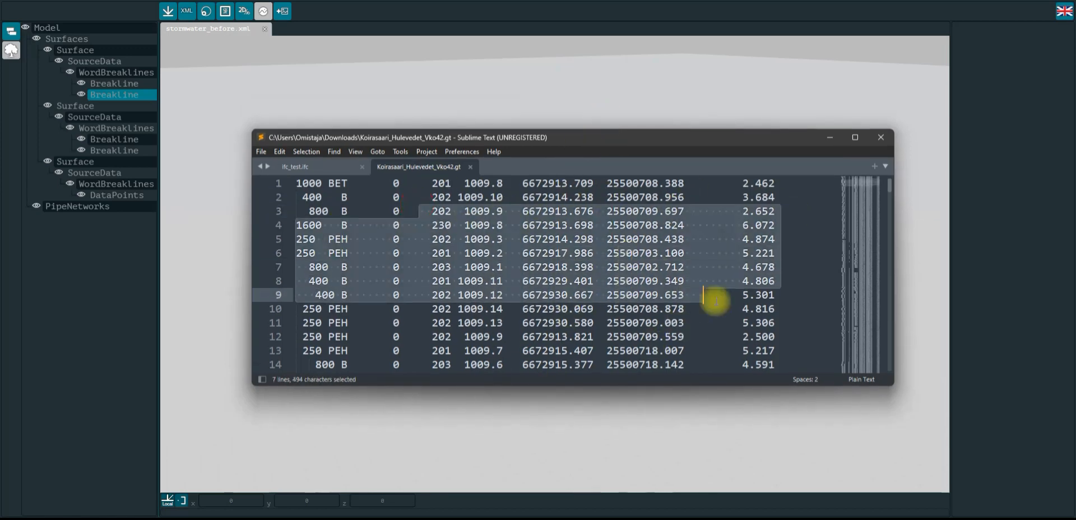
left_click(726, 323)
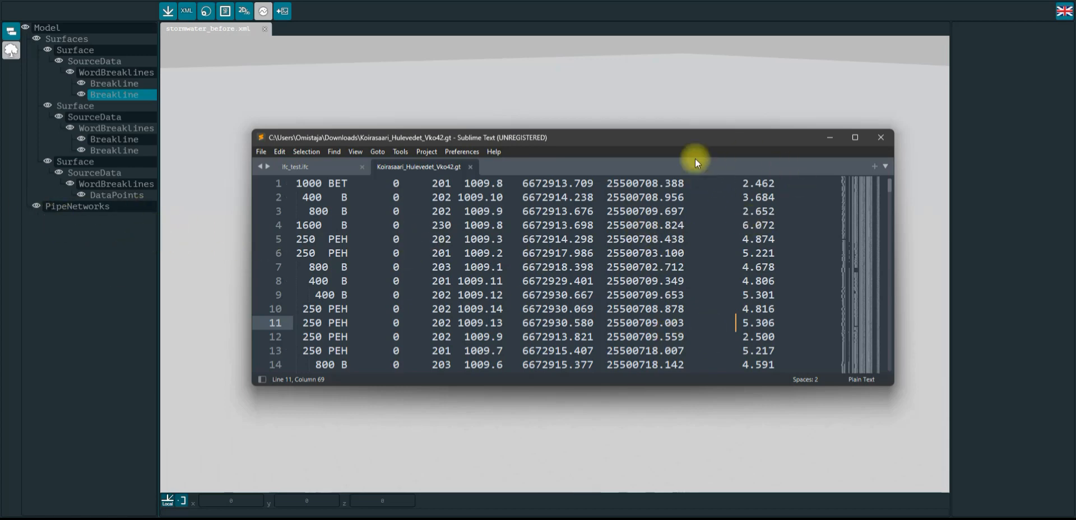
double_click(702, 138)
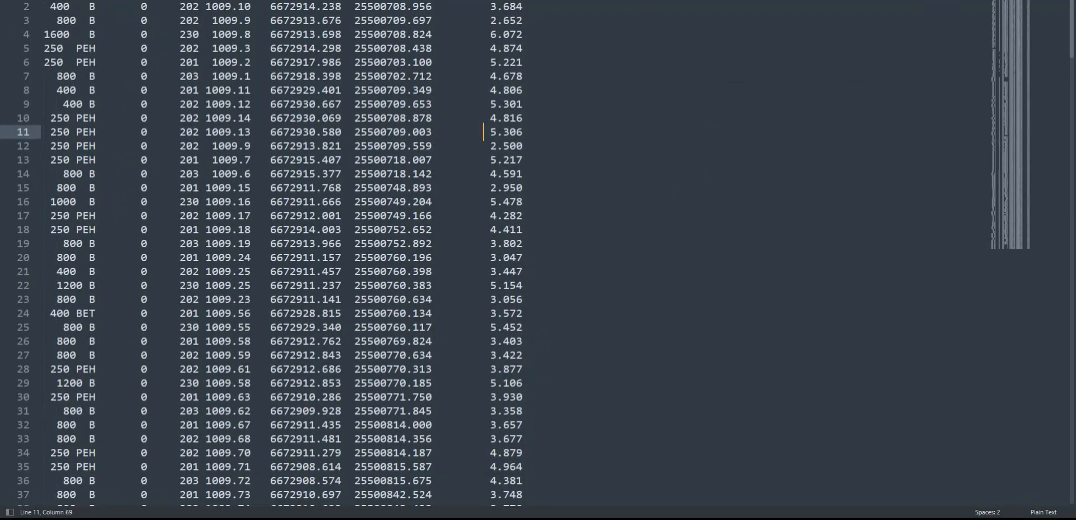
double_click(560, 1)
left_click(643, 138)
double_click(644, 138)
double_click(644, 1)
left_click_drag(617, 135, 1075, 154)
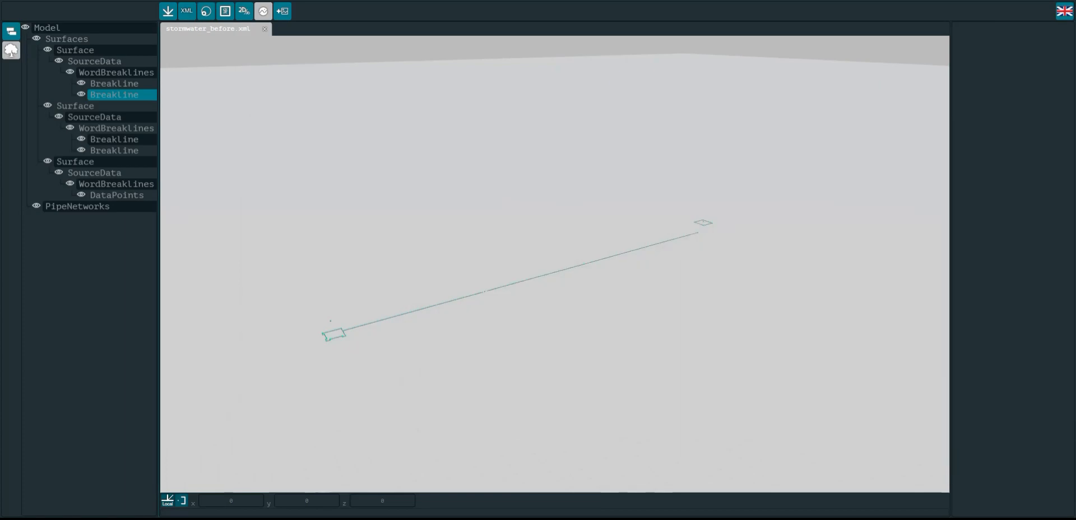
Box-select the pipe line with its end structures, then remove the Point3D items from the selection
left_click_drag(482, 372, 348, 370)
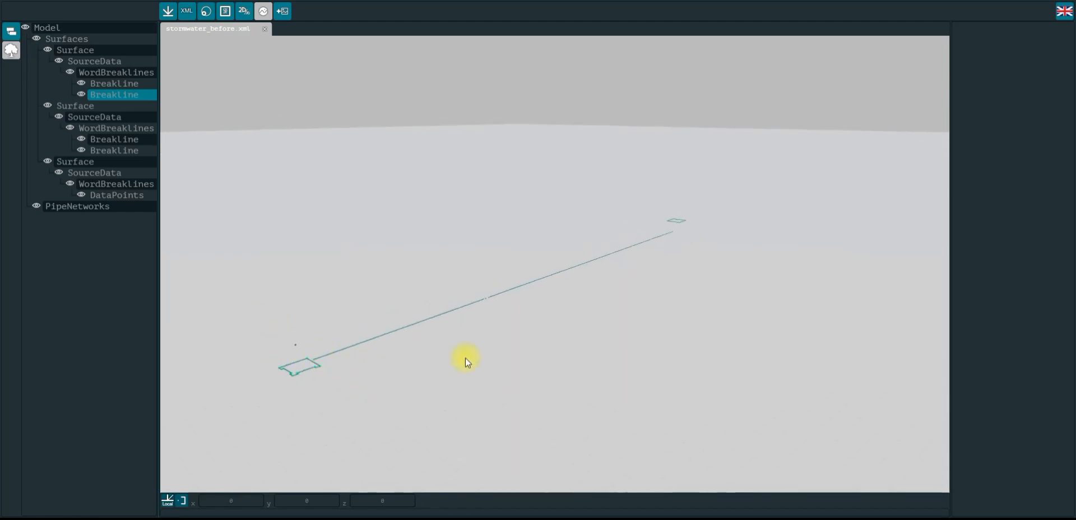
left_click_drag(461, 358, 452, 359)
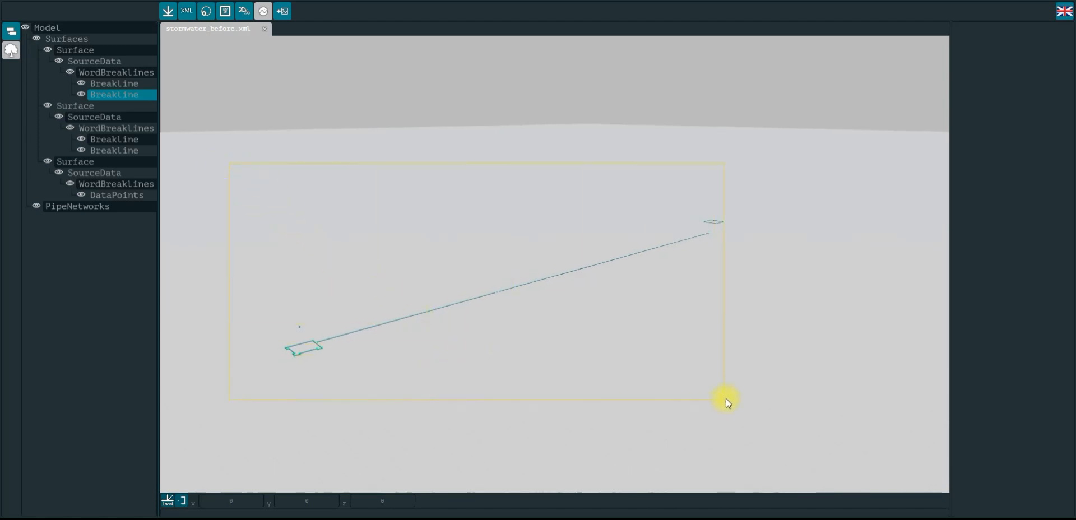
left_click_drag(725, 399, 728, 398)
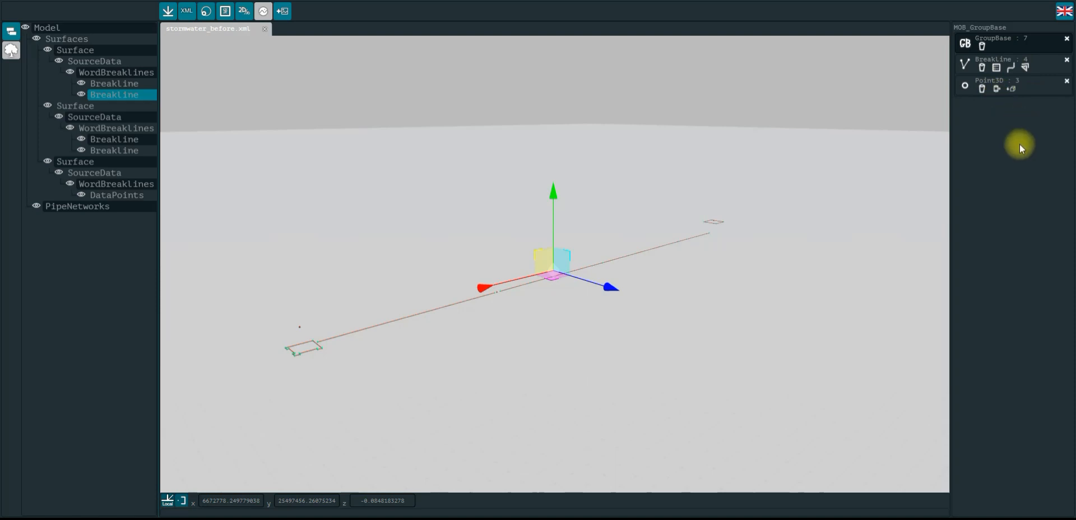
left_click(1067, 84)
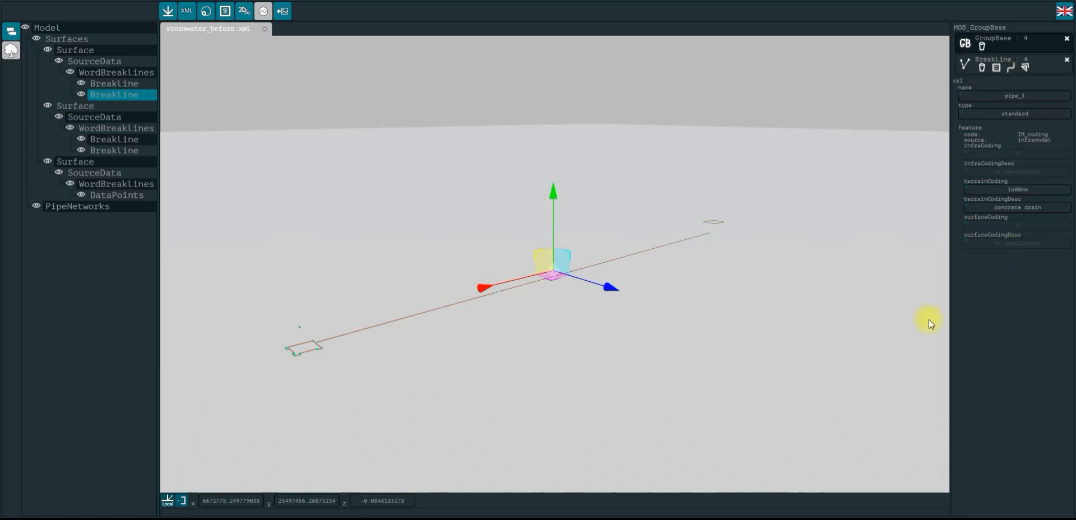
Filter the selected breaklines to exclude the 001 and 002 concrete structures, keeping pipe_0 and pipe_1
left_click(997, 69)
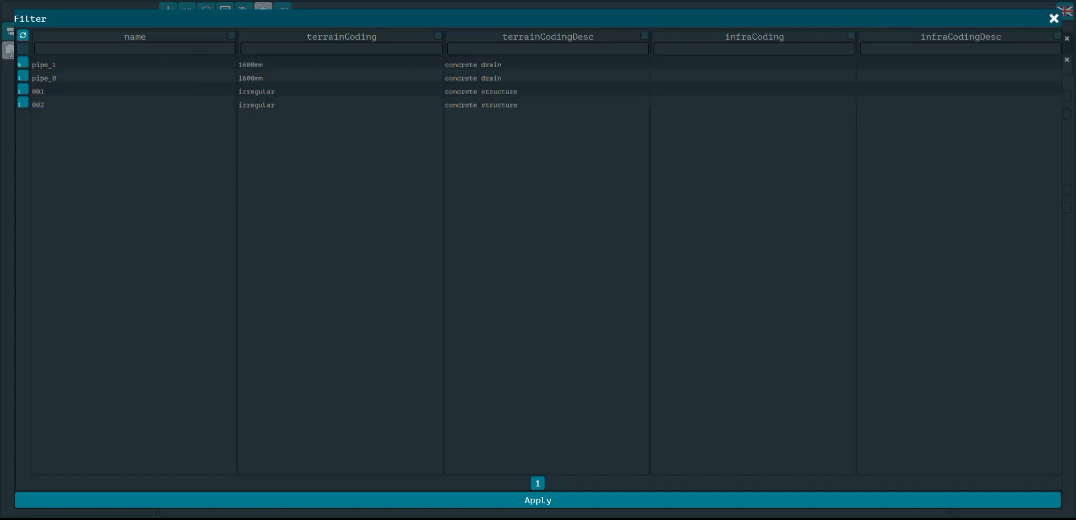
left_click(24, 91)
left_click(24, 104)
left_click(572, 500)
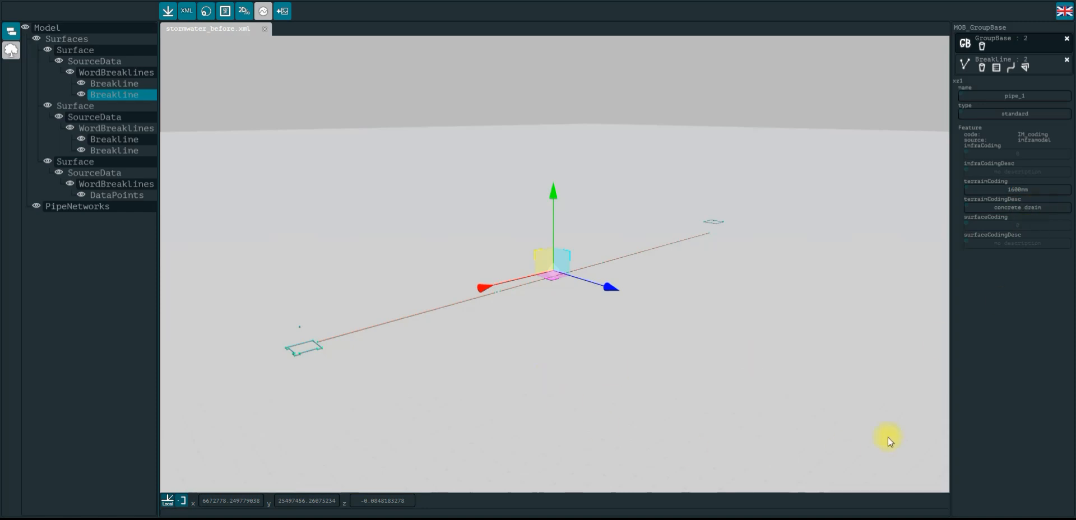
Start converting the breaklines into pipes, naming them drain and setting the diameter to 1.0
left_click(1011, 69)
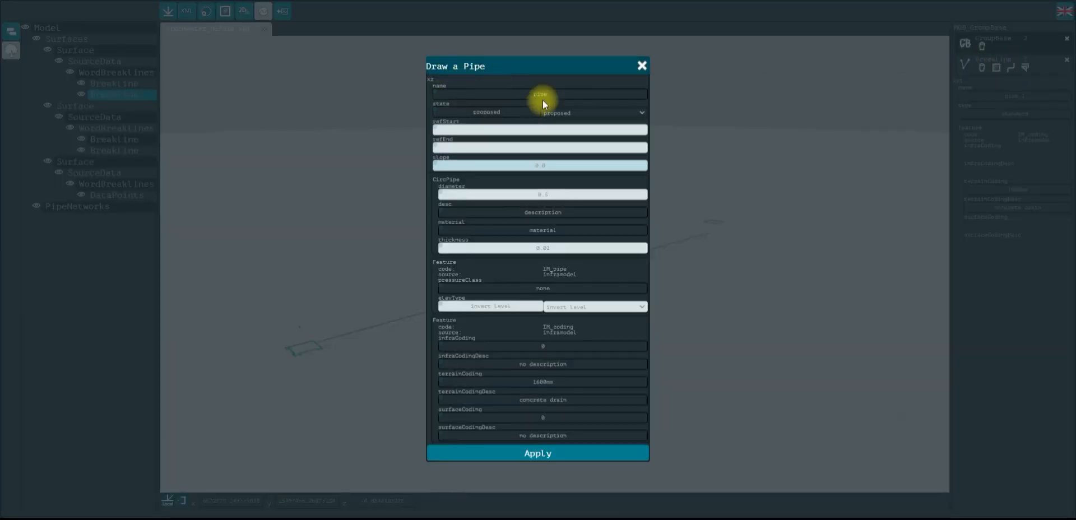
left_click_drag(561, 96, 522, 94)
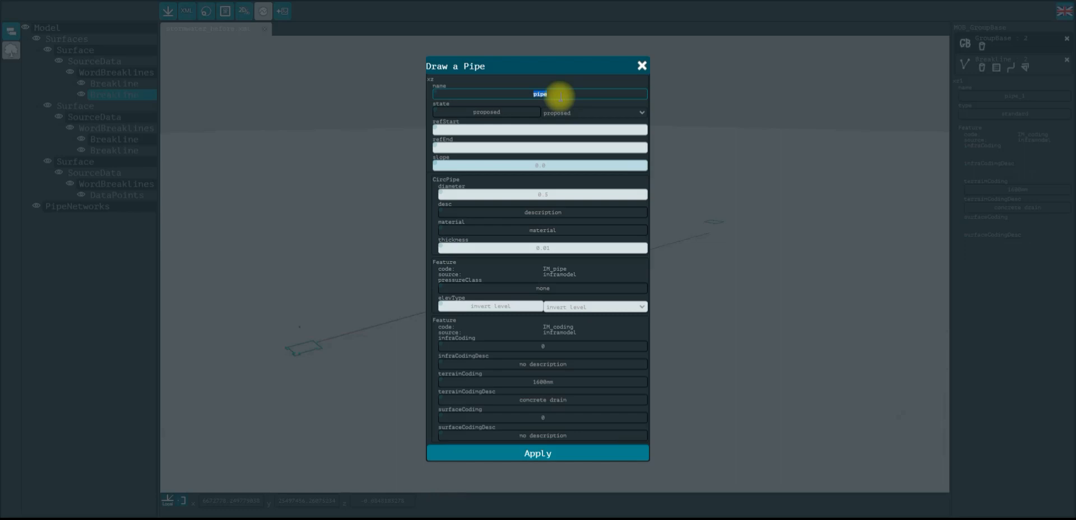
type("drain")
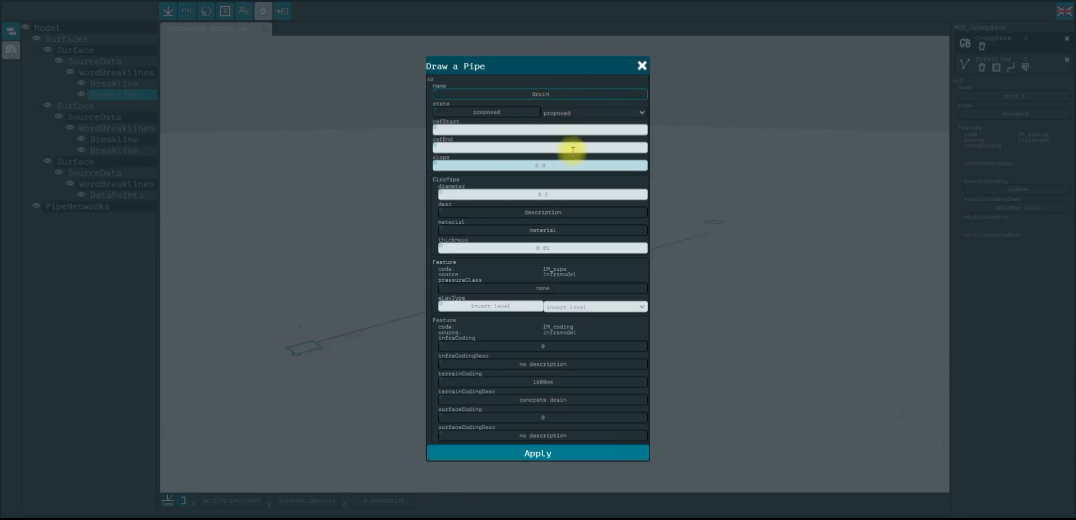
left_click(561, 194)
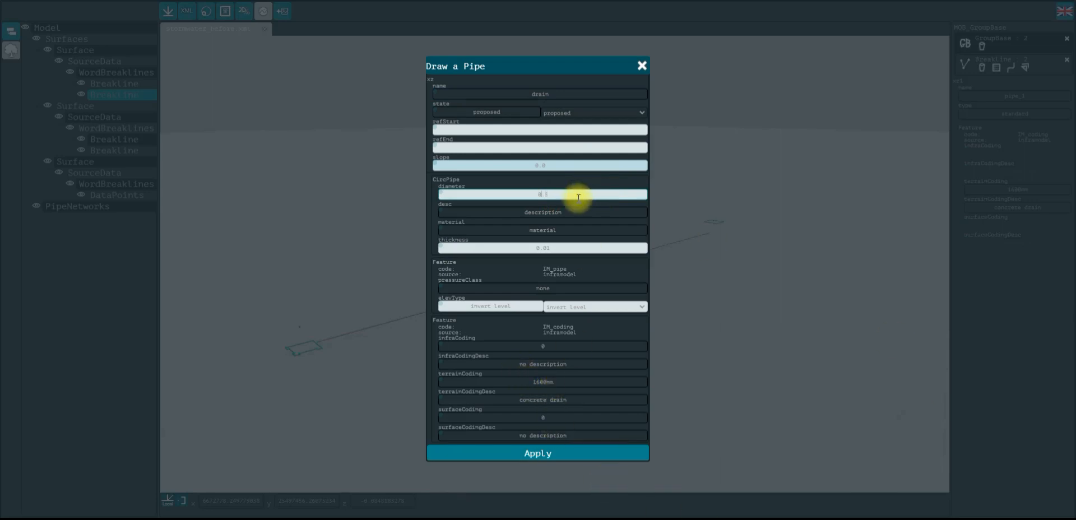
key("BackSpace")
type("1.6")
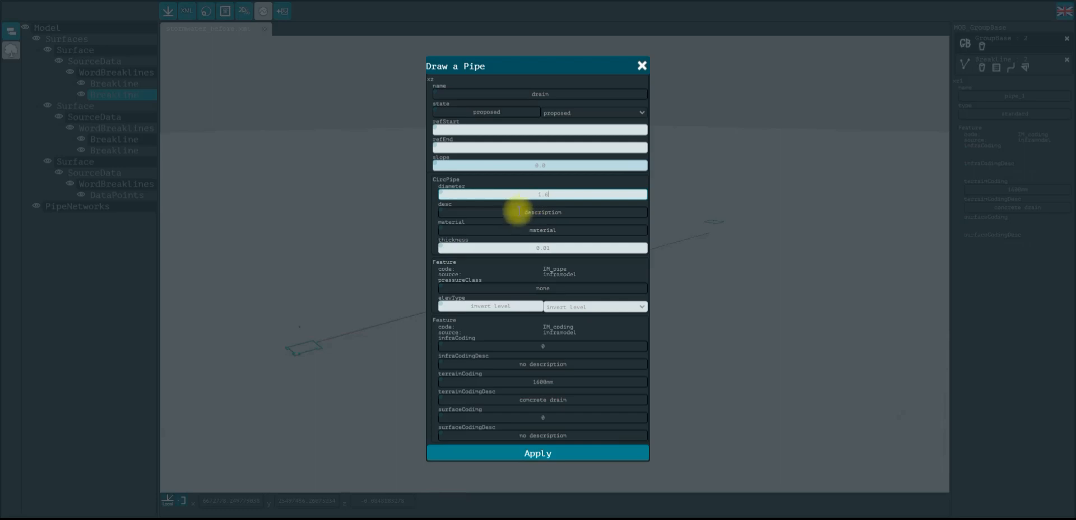
Review the elevation type options in the pipe dialog
left_click(578, 230)
left_click(574, 249)
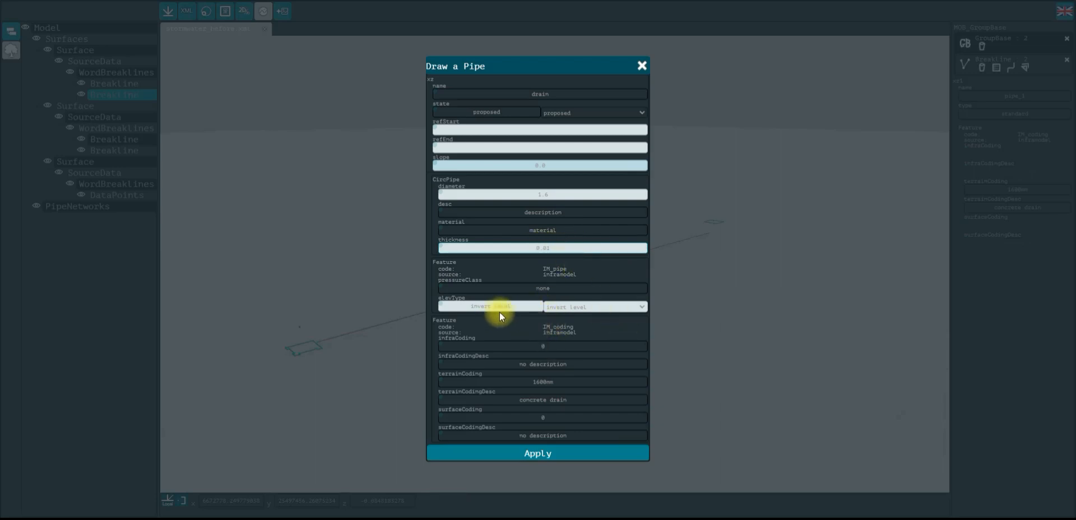
left_click(554, 308)
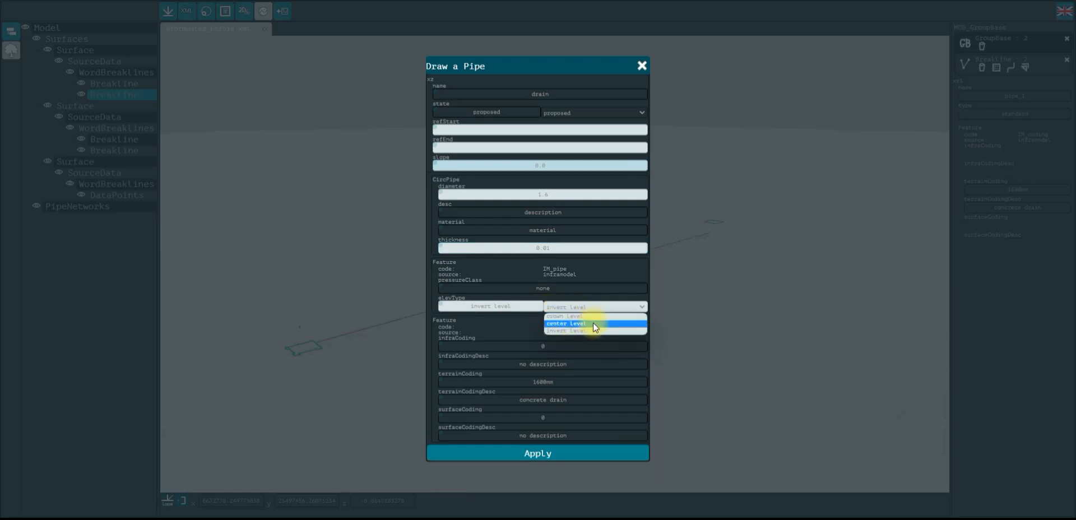
left_click(522, 322)
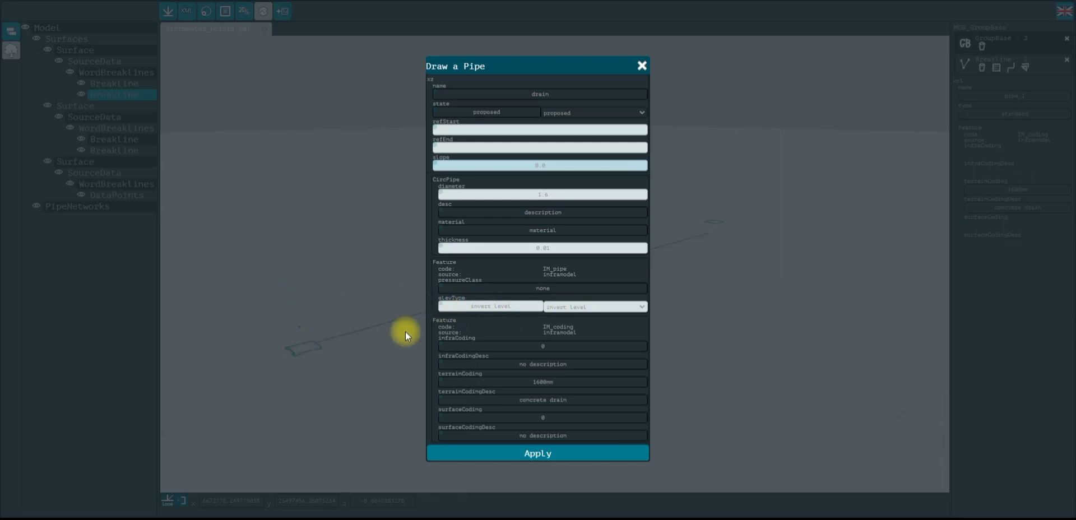
left_click(570, 310)
left_click(572, 331)
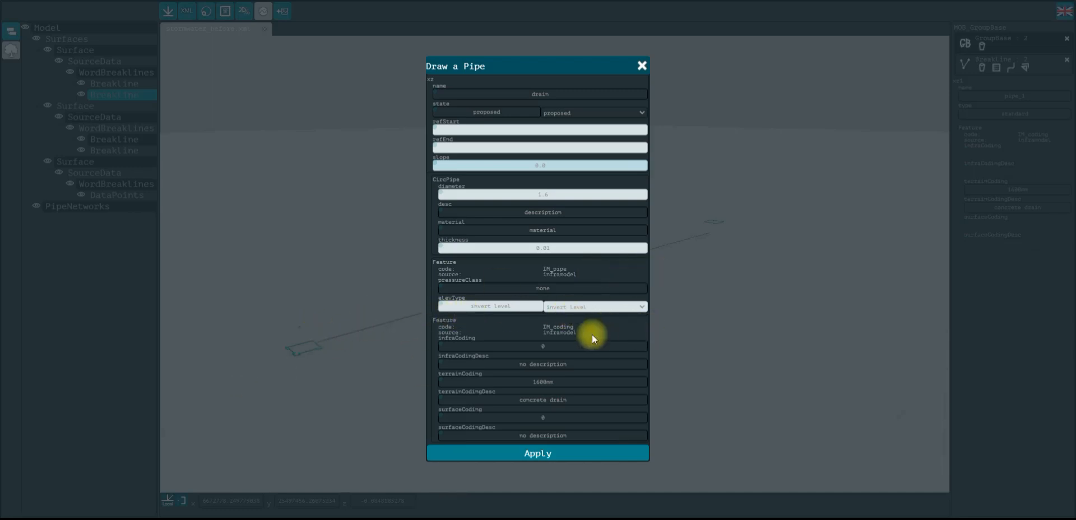
left_click(585, 309)
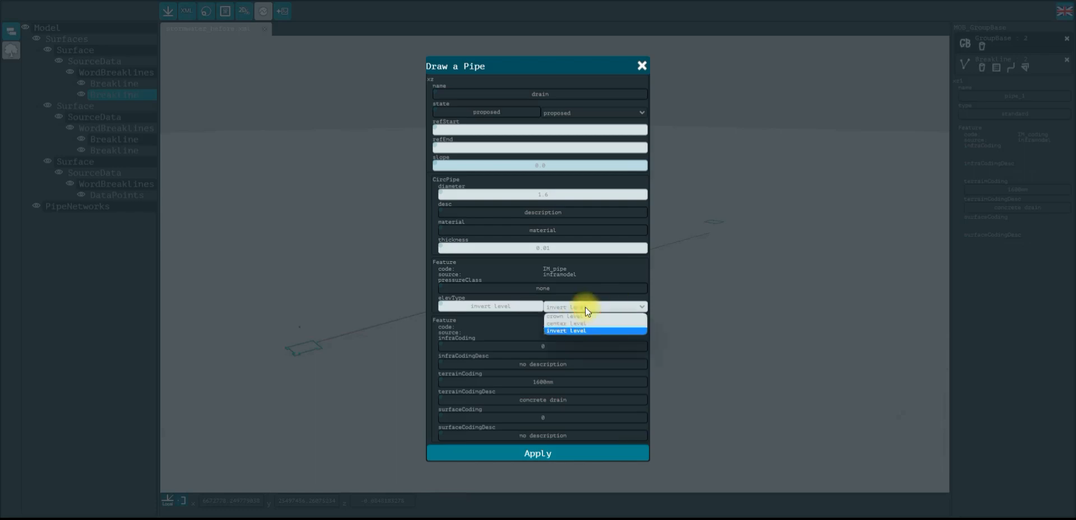
left_click(506, 326)
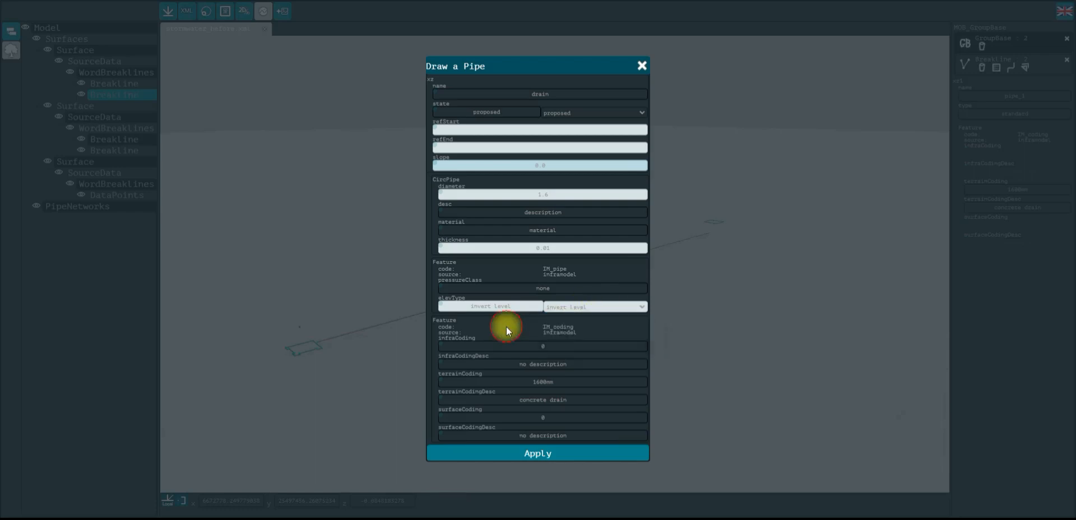
left_click(594, 309)
left_click(593, 314)
left_click(581, 309)
left_click(574, 333)
Disable the infraCoding, infraCodingDesc, surfaceCoding and surfaceCodingDesc fields and apply the pipe creation
left_click(440, 343)
left_click(441, 362)
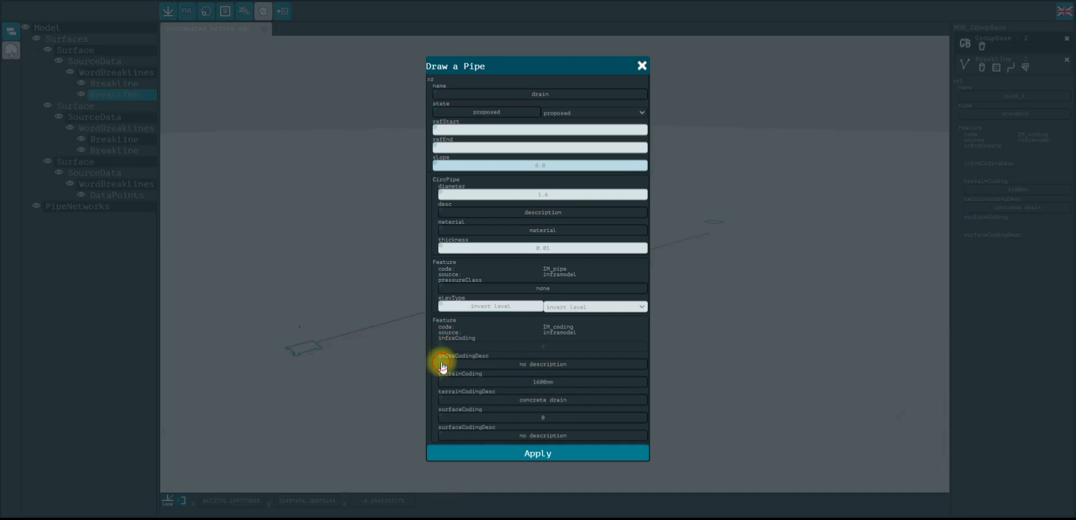
left_click(438, 415)
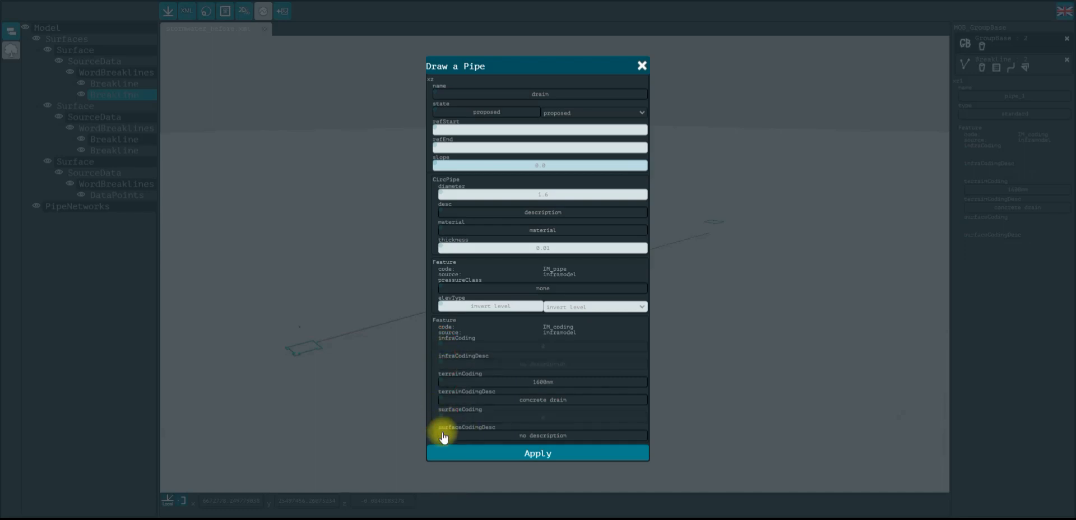
left_click(441, 433)
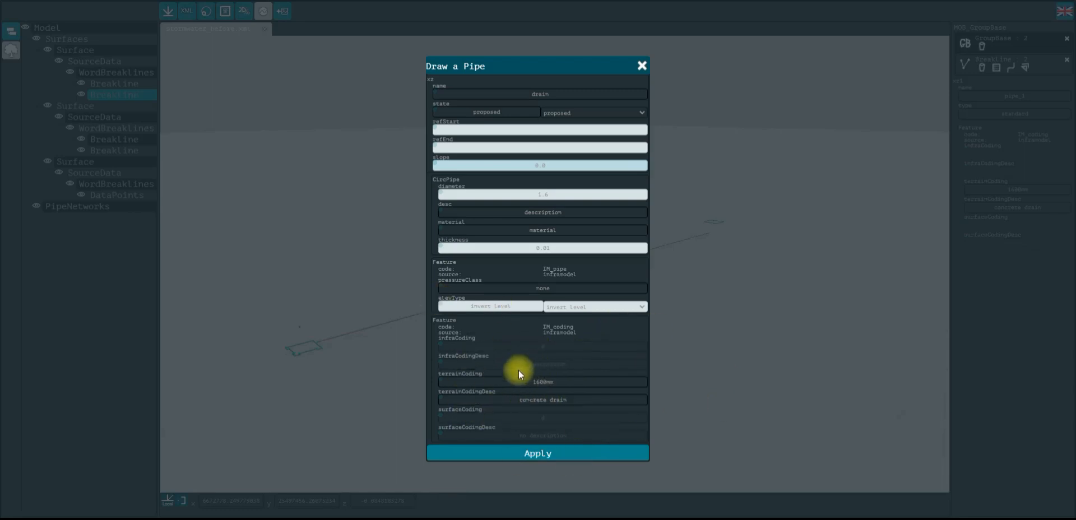
left_click_drag(451, 381, 567, 382)
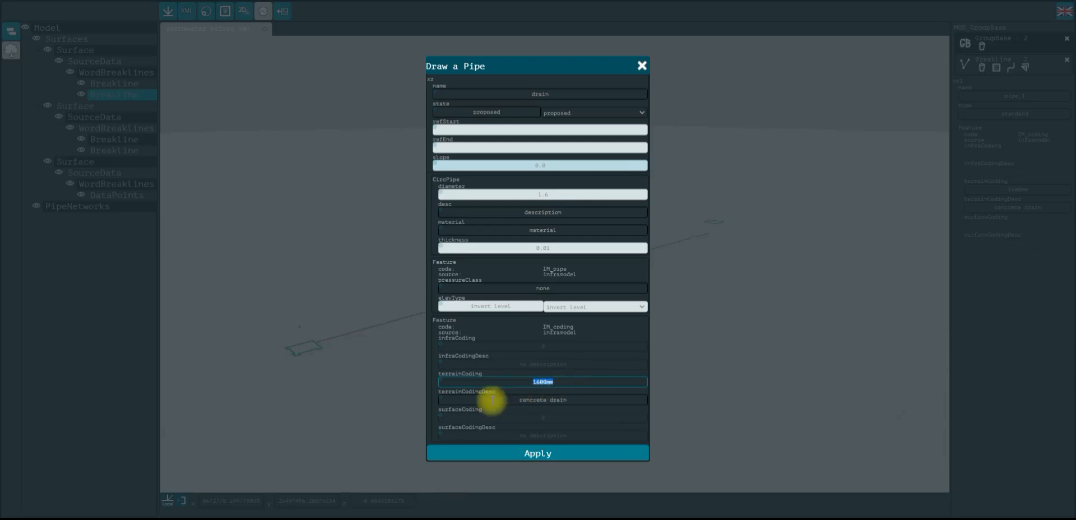
left_click(587, 455)
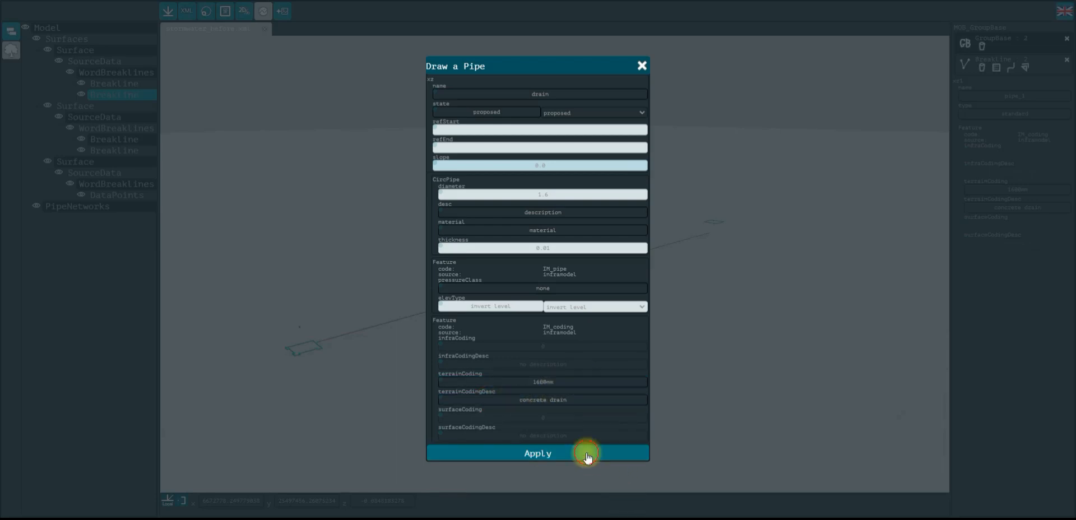
Select one of the new drain pipes and set its diameter to 1.6
scroll(432, 309, "up", 5)
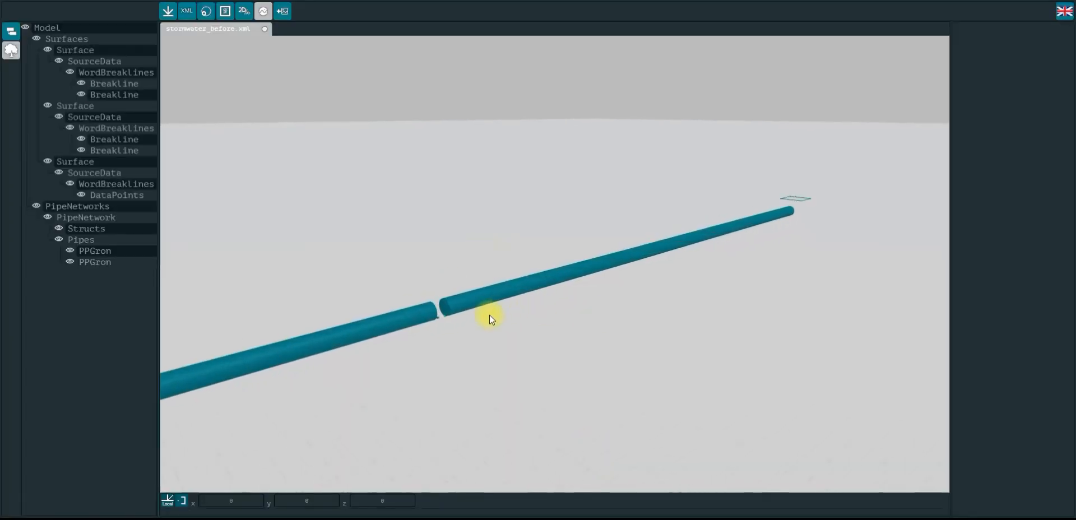
left_click_drag(455, 328, 380, 385)
right_click_drag(380, 308, 471, 387)
scroll(462, 320, "up", 4)
right_click_drag(471, 322, 534, 255)
left_click(447, 324)
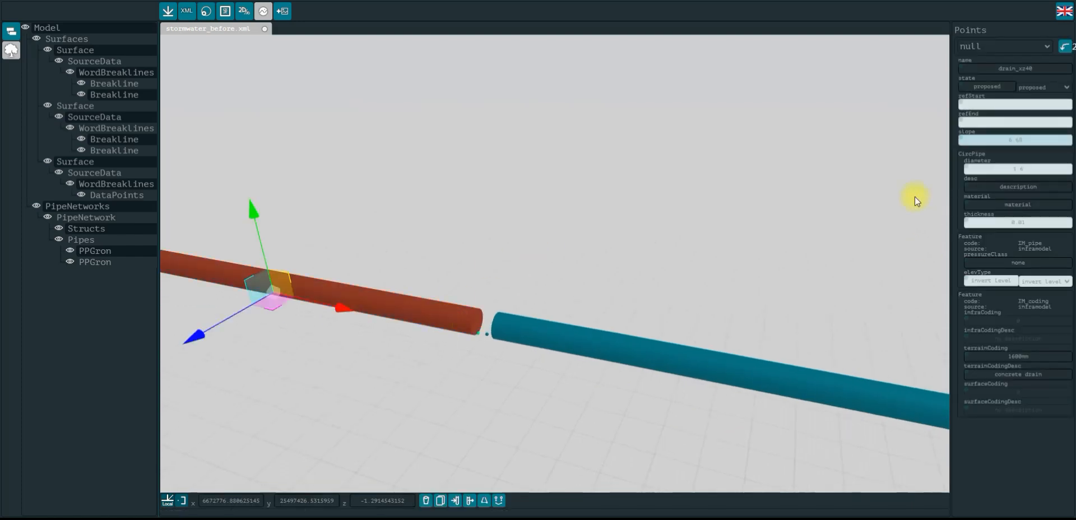
left_click(1042, 168)
key("BackSpace")
type("5")
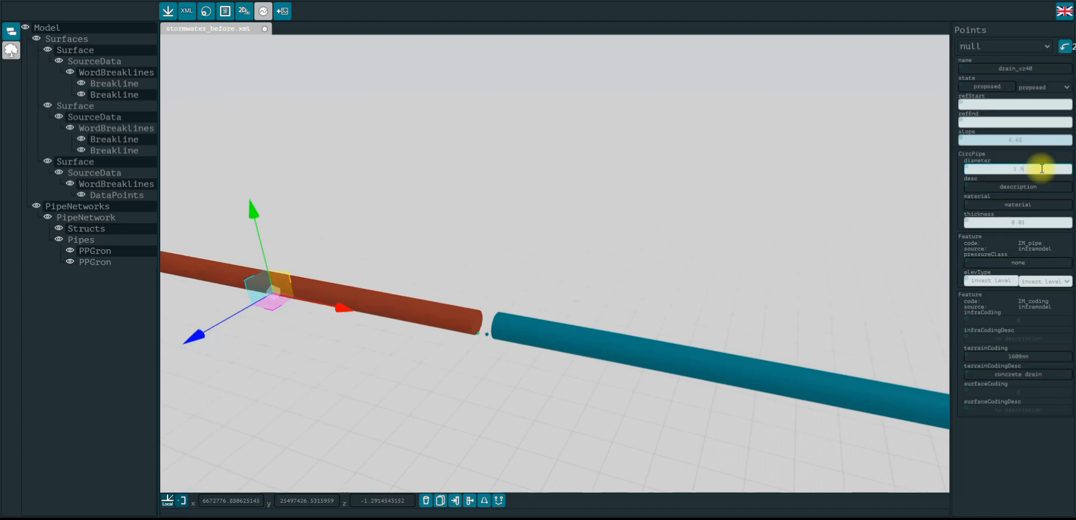
key("BackSpace")
type("6")
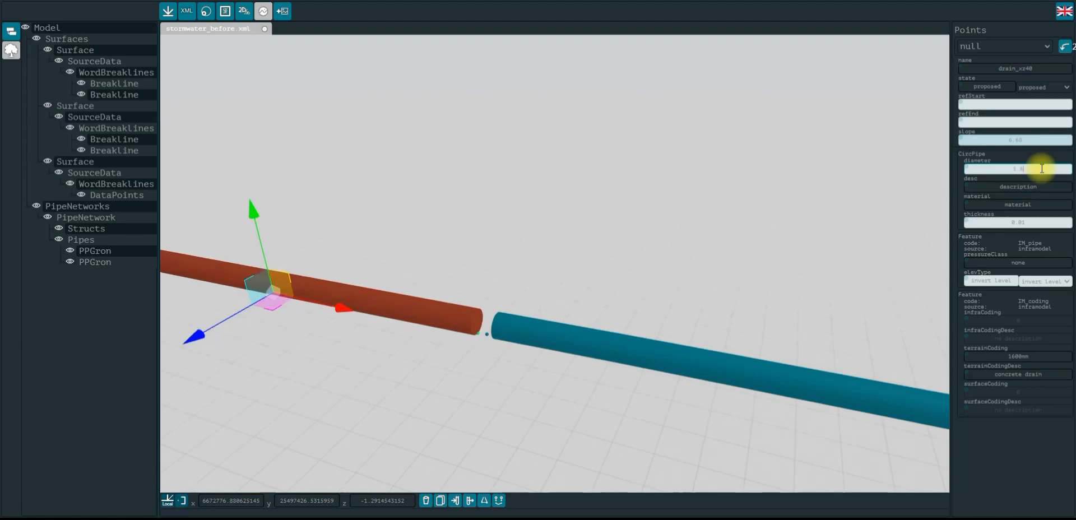
left_click(490, 211)
Select the drain pipe again and change its elevation type to crown level
scroll(490, 211, "up", 5)
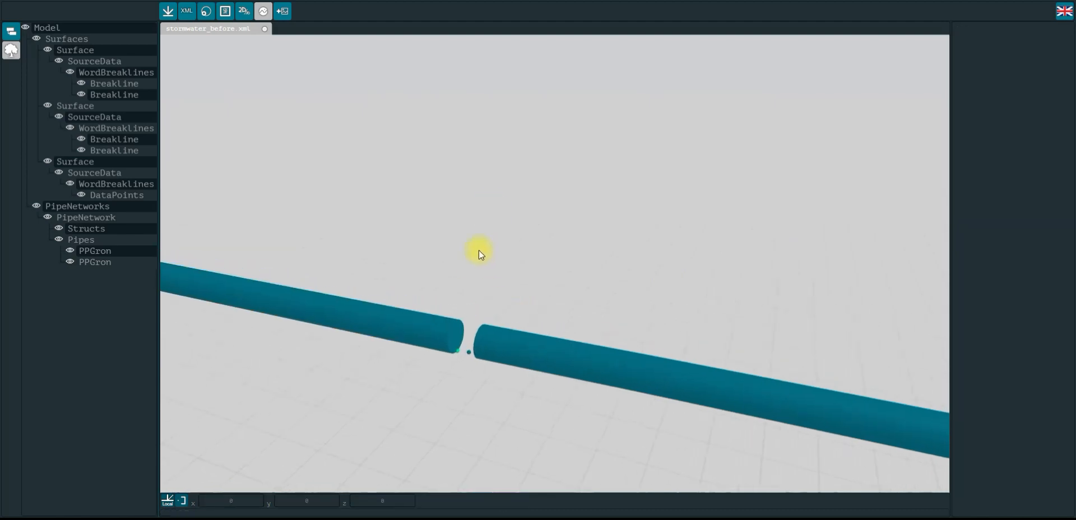
right_click_drag(426, 264, 587, 158)
scroll(587, 158, "up", 3)
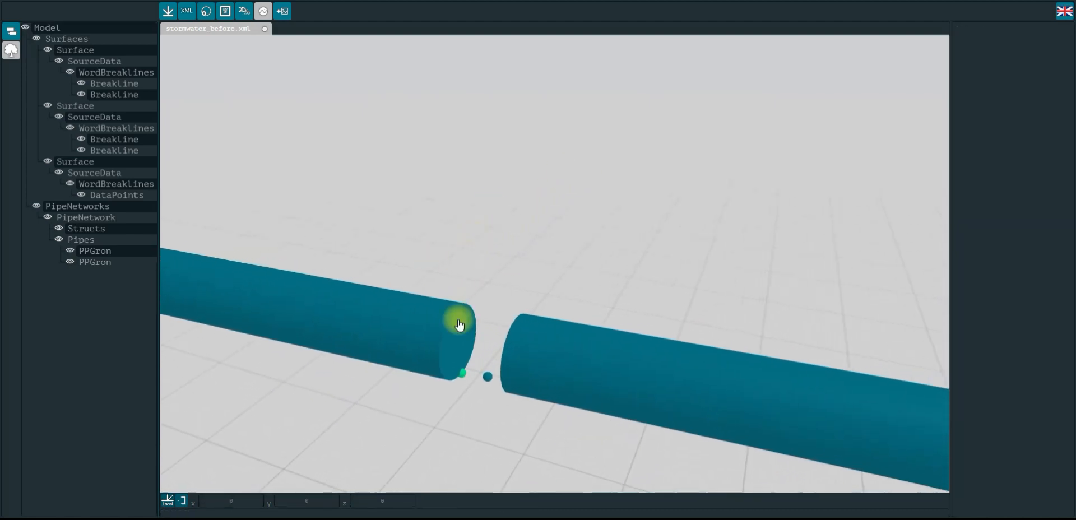
left_click(415, 318)
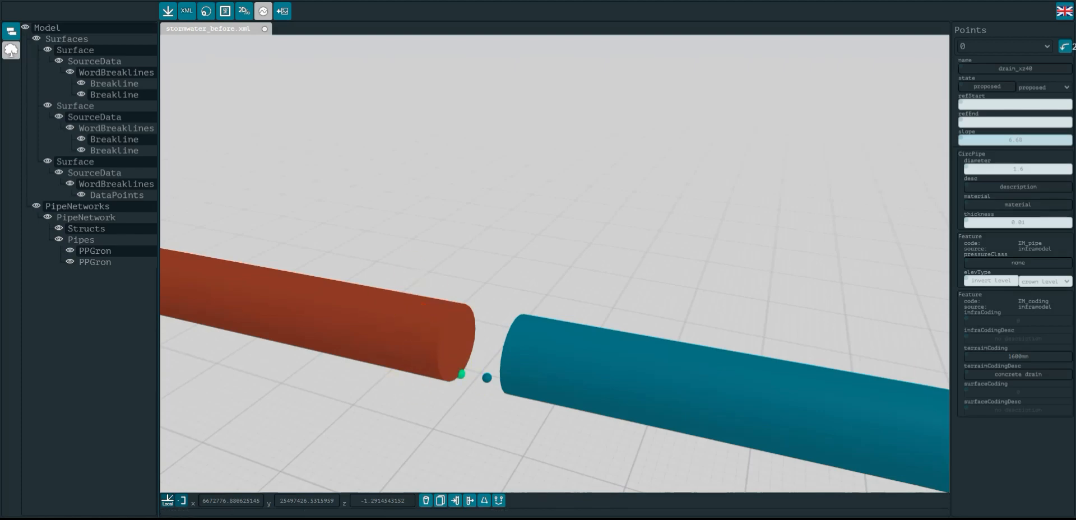
left_click_drag(971, 281, 1019, 281)
left_click(1050, 282)
left_click(1051, 302)
left_click(1050, 283)
left_click(1051, 291)
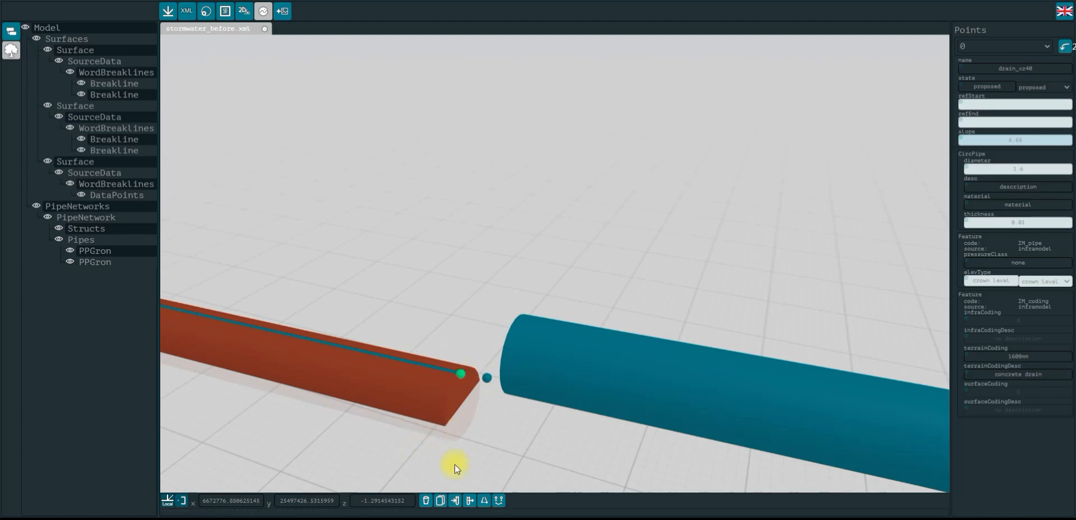
Change the selected drain pipe's elevation type to invert level
left_click(1038, 280)
left_click(1041, 297)
left_click(1045, 281)
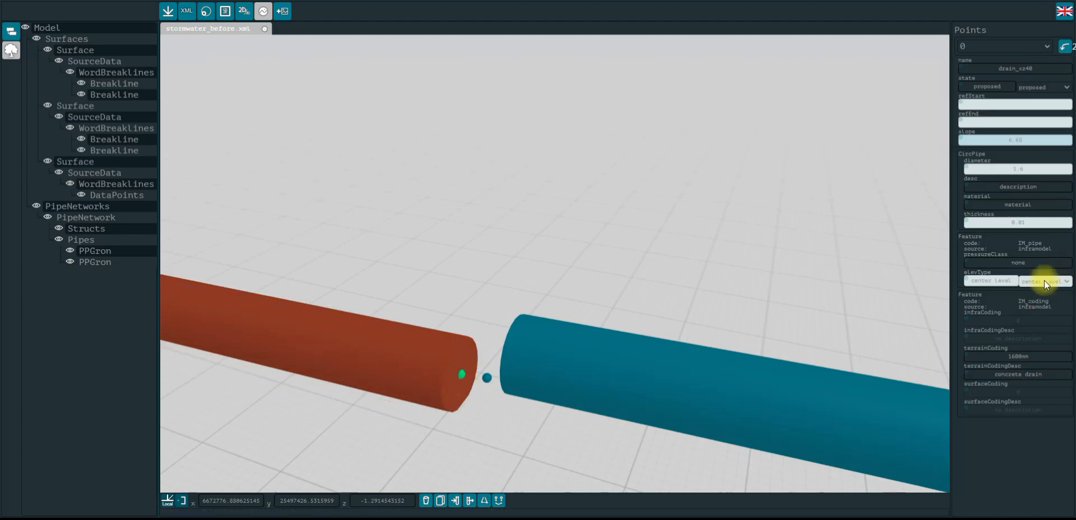
left_click(1046, 307)
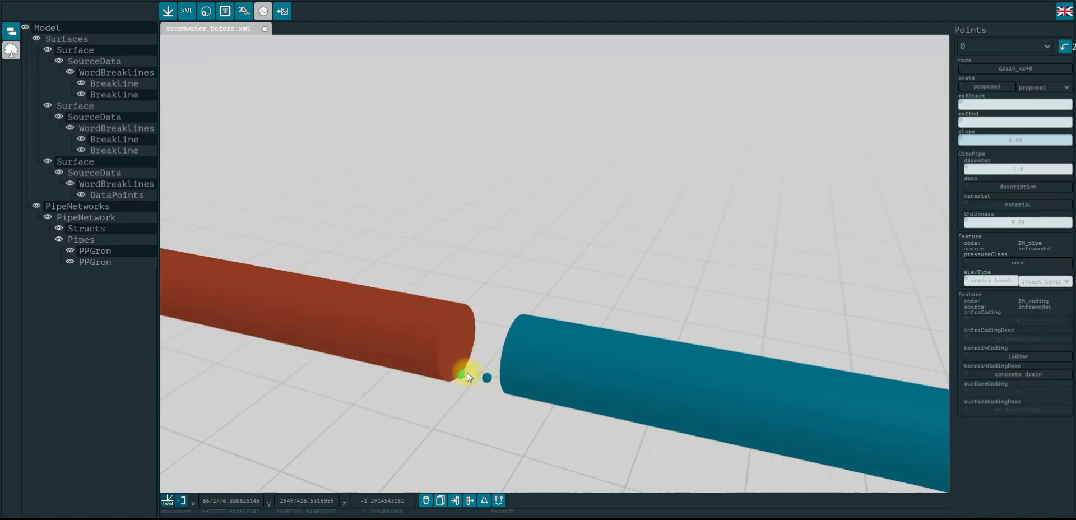
Display the surveyed data points along the pipe run in the 3D view
scroll(566, 258, "down", 3)
scroll(459, 355, "down", 2)
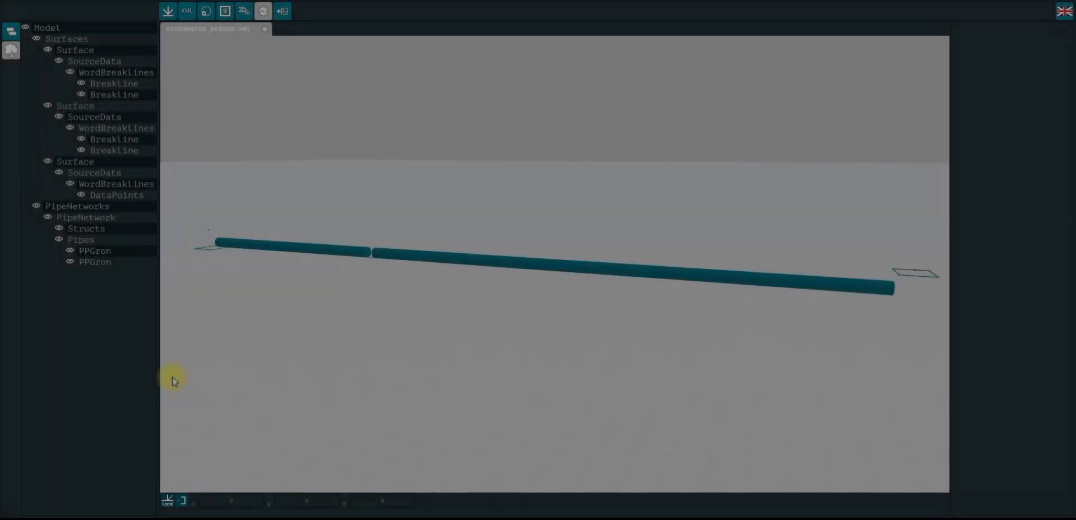
scroll(468, 307, "down", 2)
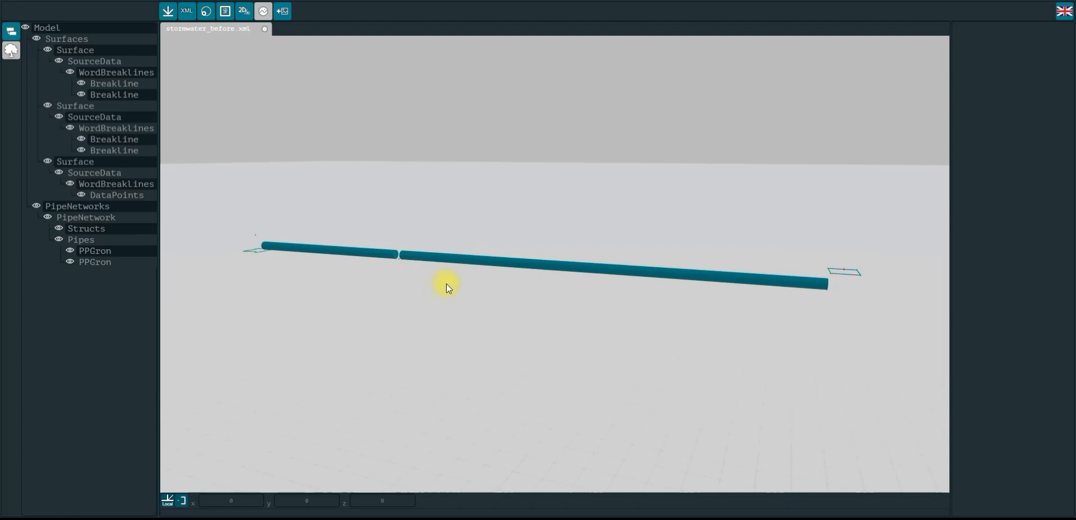
left_click_drag(271, 280, 531, 214)
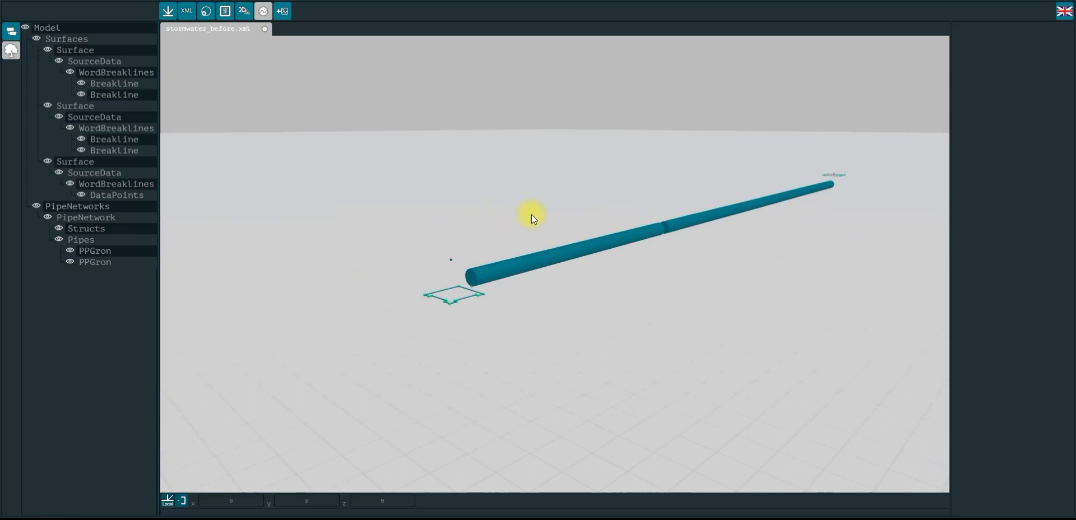
scroll(496, 217, "up", 3)
left_click_drag(626, 261, 508, 173)
left_click_drag(449, 119, 449, 208)
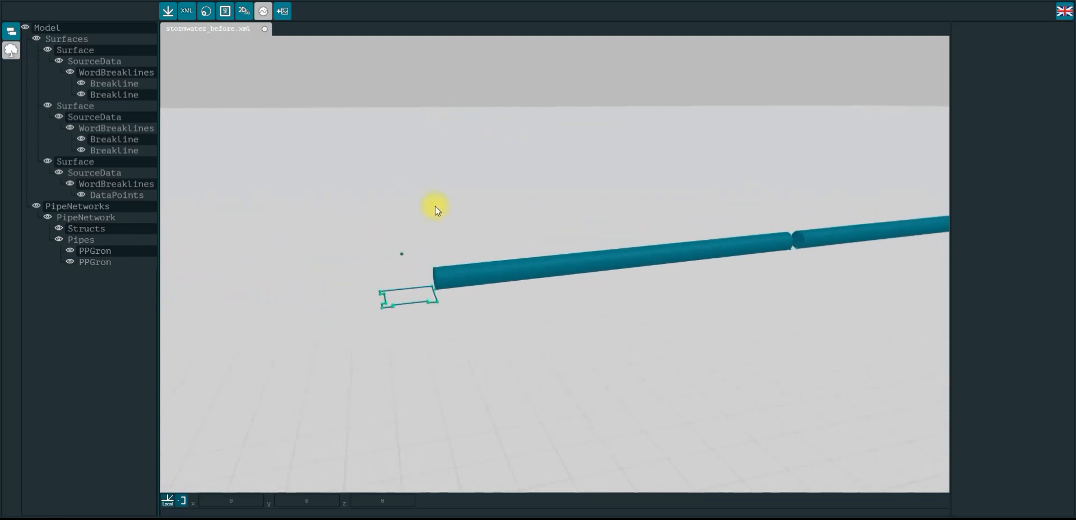
left_click_drag(776, 183, 516, 183)
left_click_drag(750, 160, 529, 184)
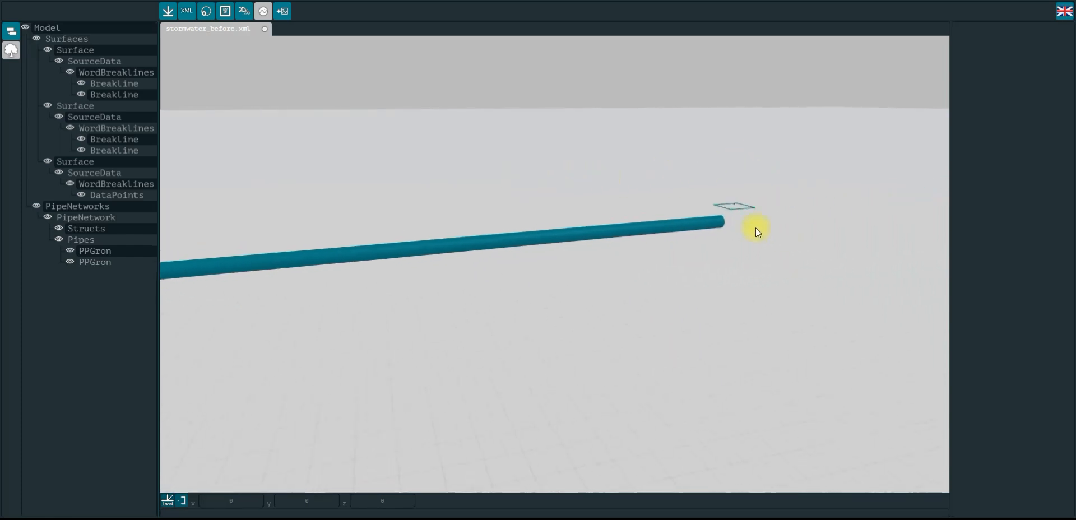
scroll(784, 184, "up", 4)
left_click_drag(483, 190, 527, 198)
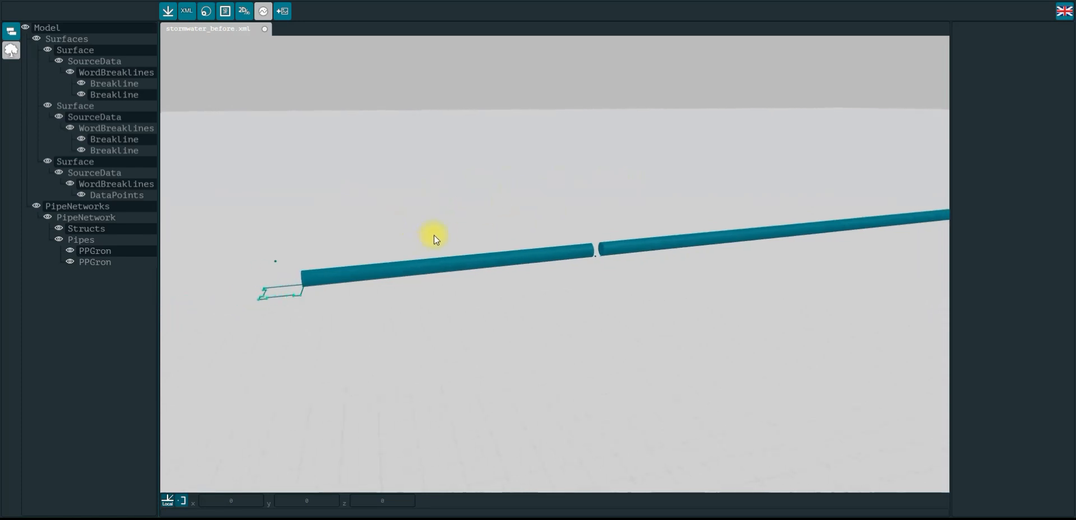
left_click(612, 251)
left_click_drag(612, 251, 560, 253)
left_click(385, 165)
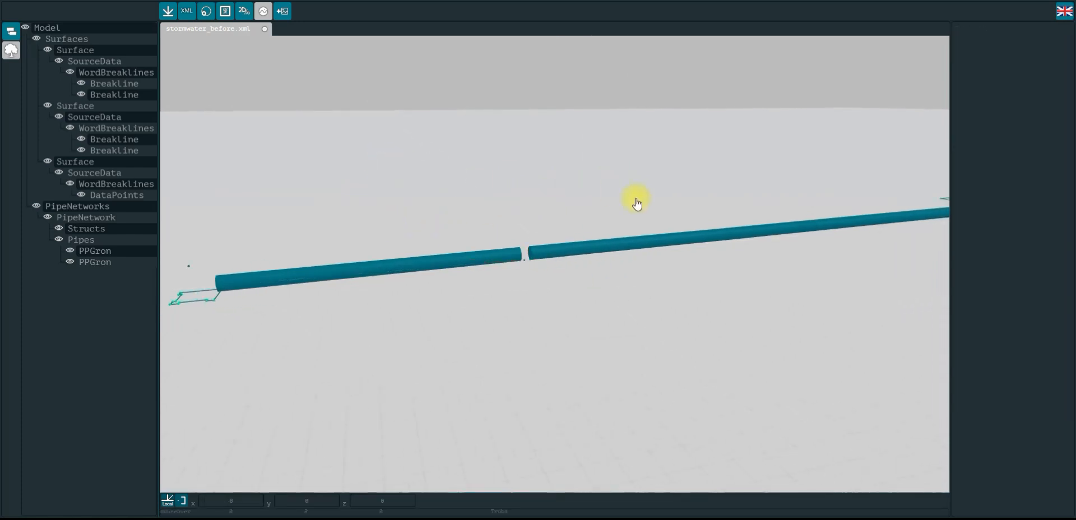
scroll(656, 256, "down", 3)
left_click(204, 17)
left_click_drag(861, 219, 813, 257)
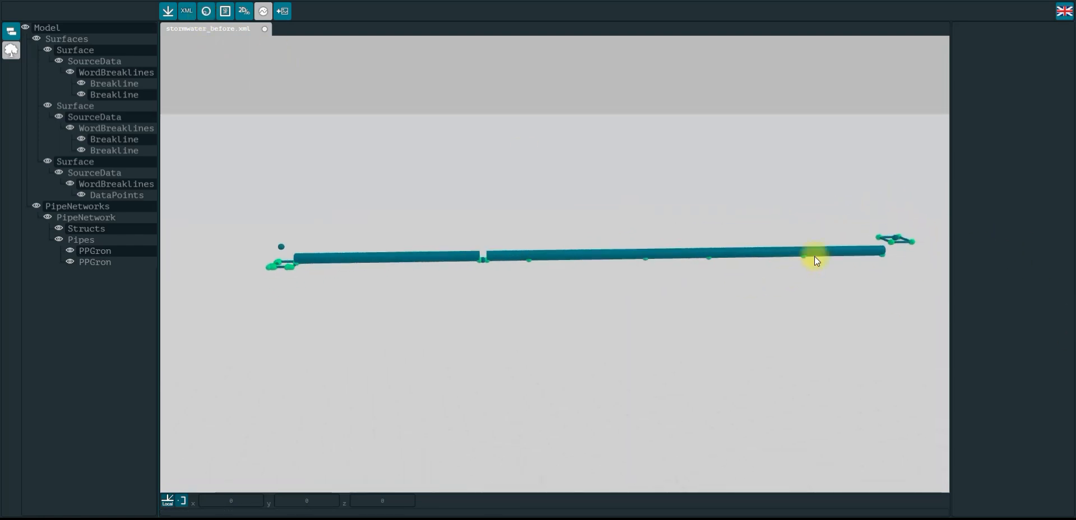
Select the well data point at the far end of the pipe run and inspect its terrain coding fields
left_click(894, 242)
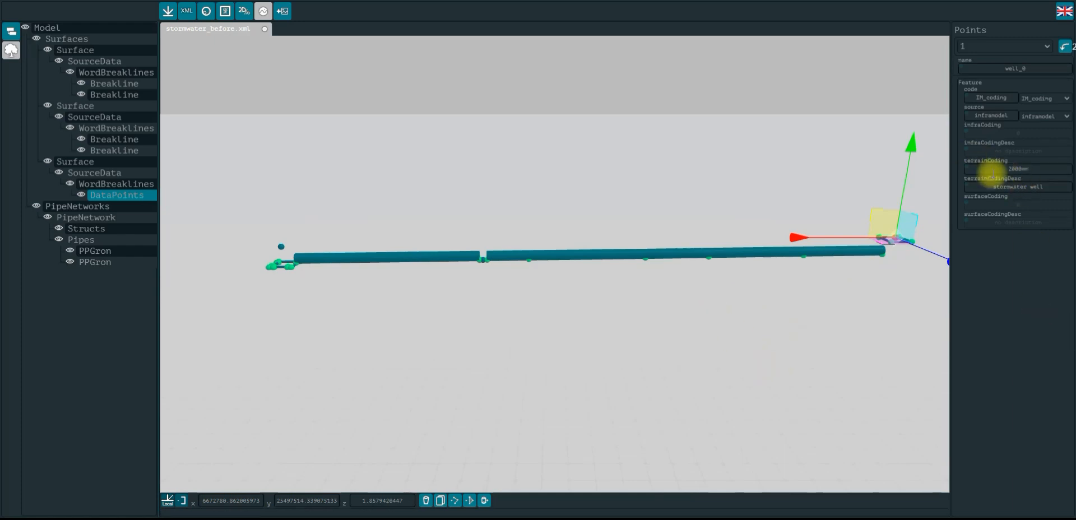
left_click(1046, 167)
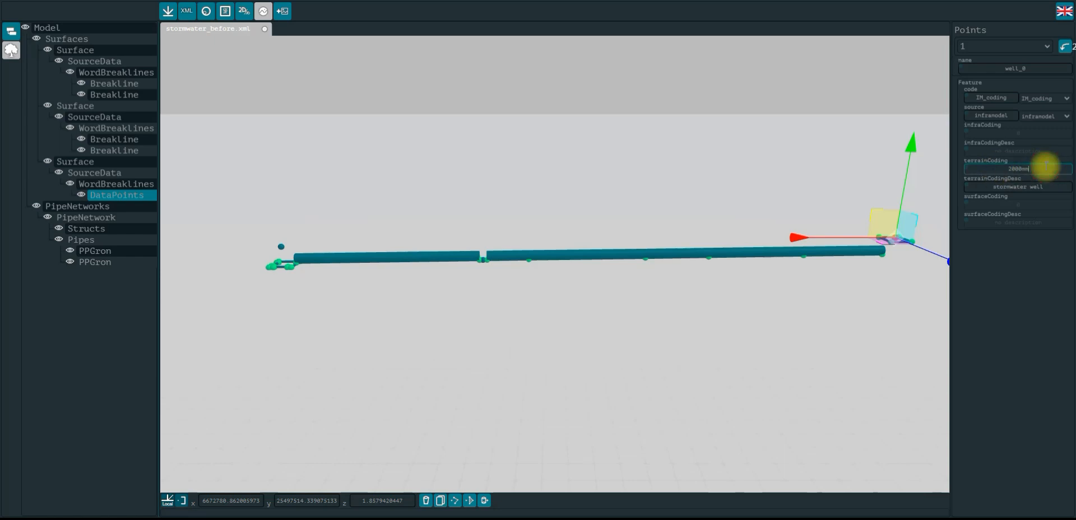
left_click_drag(980, 185, 1057, 188)
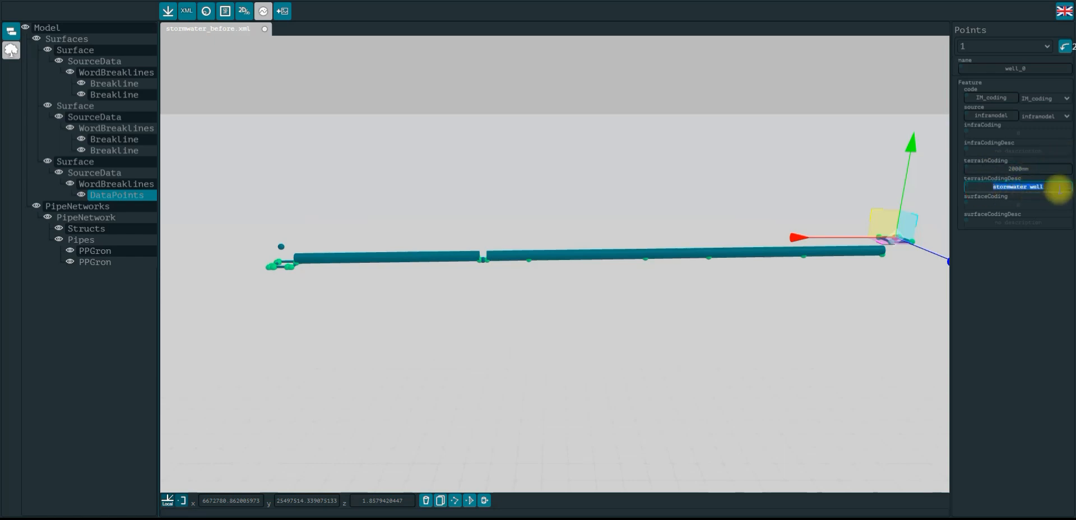
left_click(723, 125)
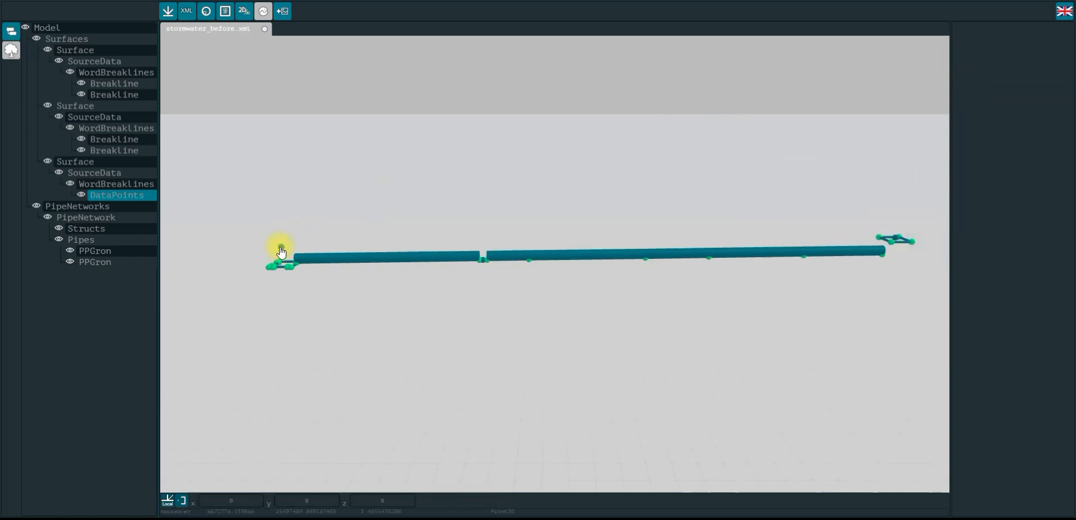
Select both well data points at the two ends of the pipe run together
left_click(281, 250)
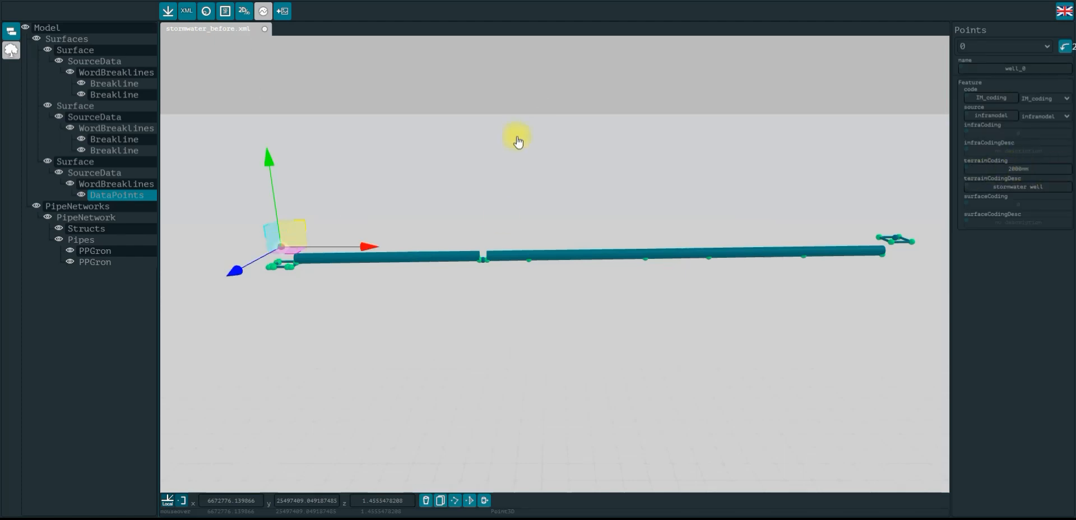
left_click(549, 154)
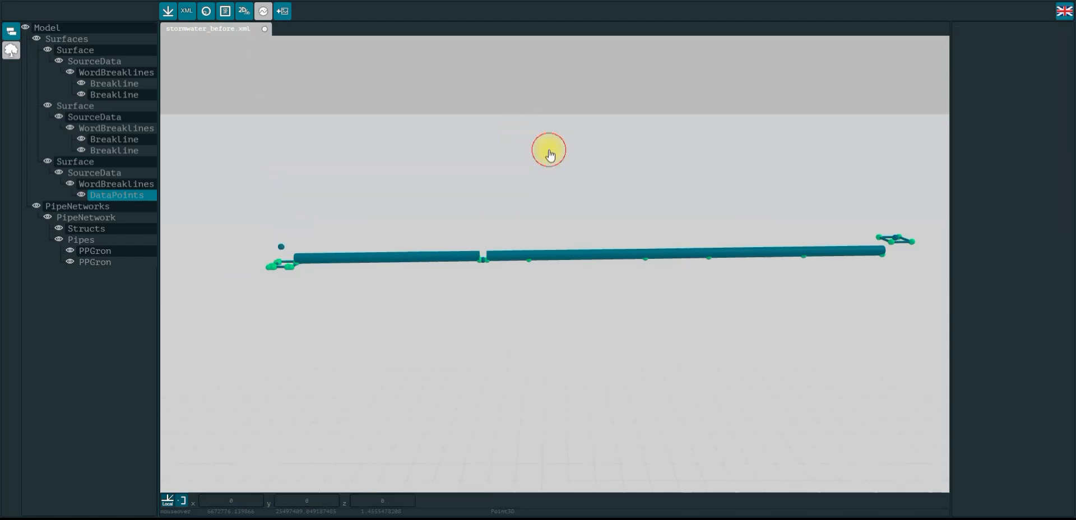
left_click(900, 243)
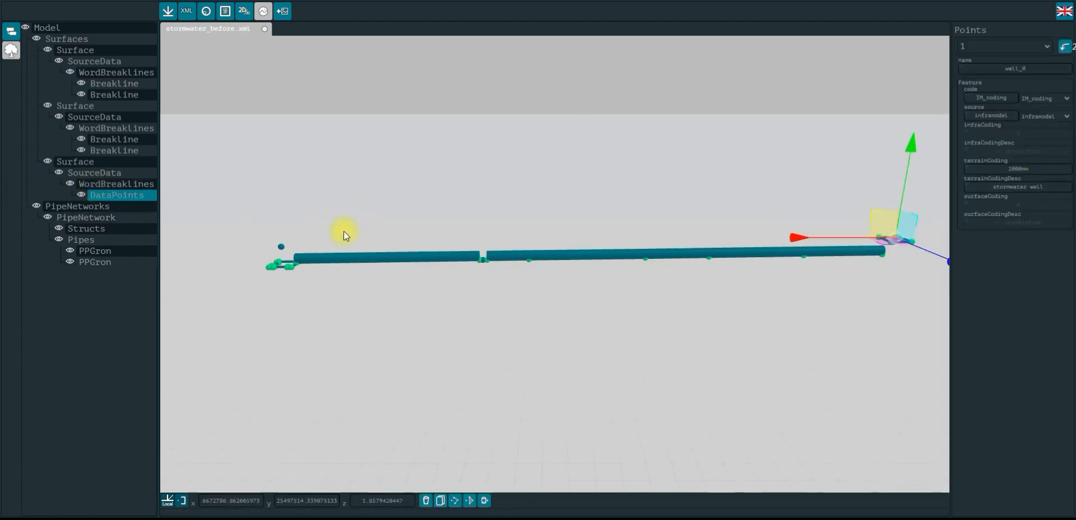
left_click(281, 248, "shift")
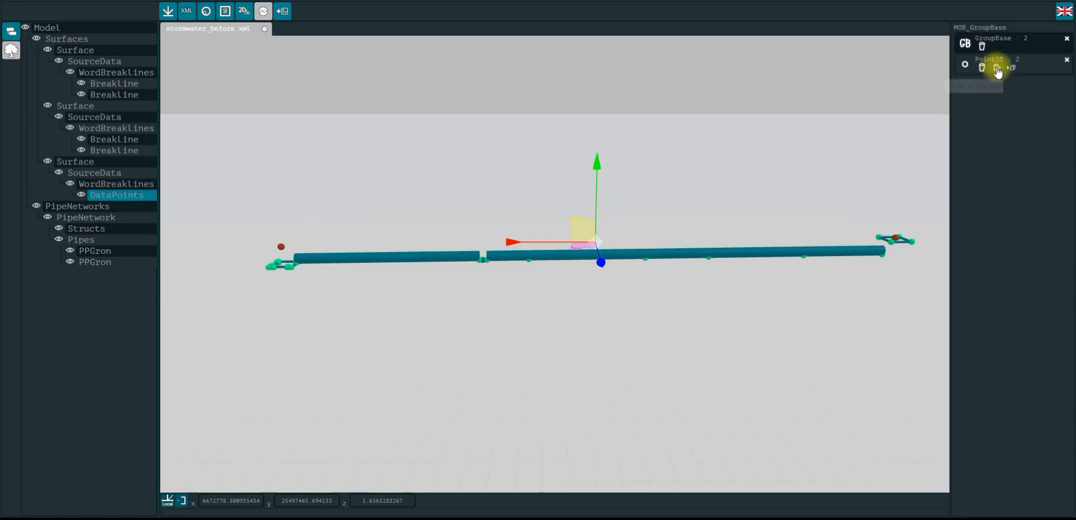
Start drawing a struct from the selected points and set its diameter to 2
left_click(997, 69)
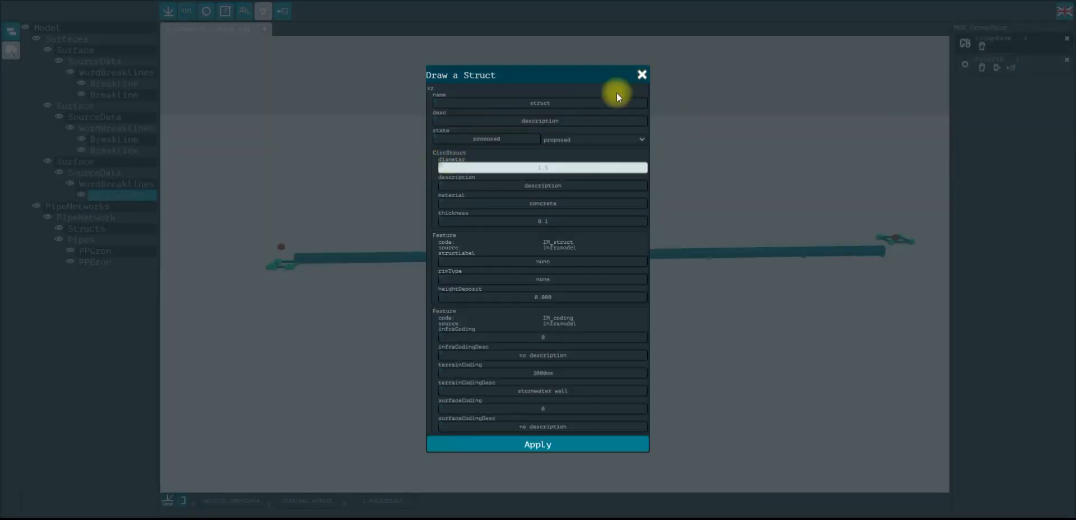
left_click(488, 102)
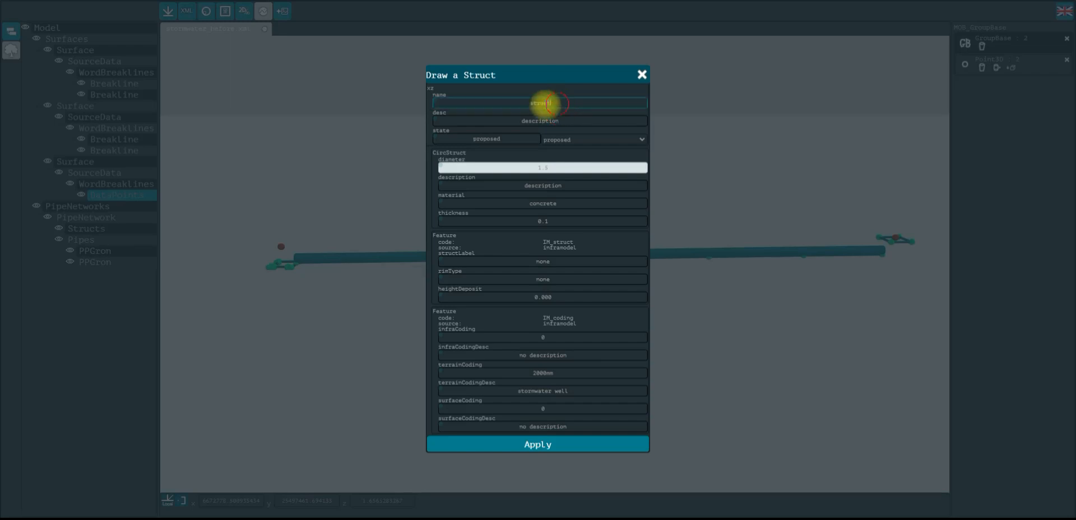
left_click(587, 102)
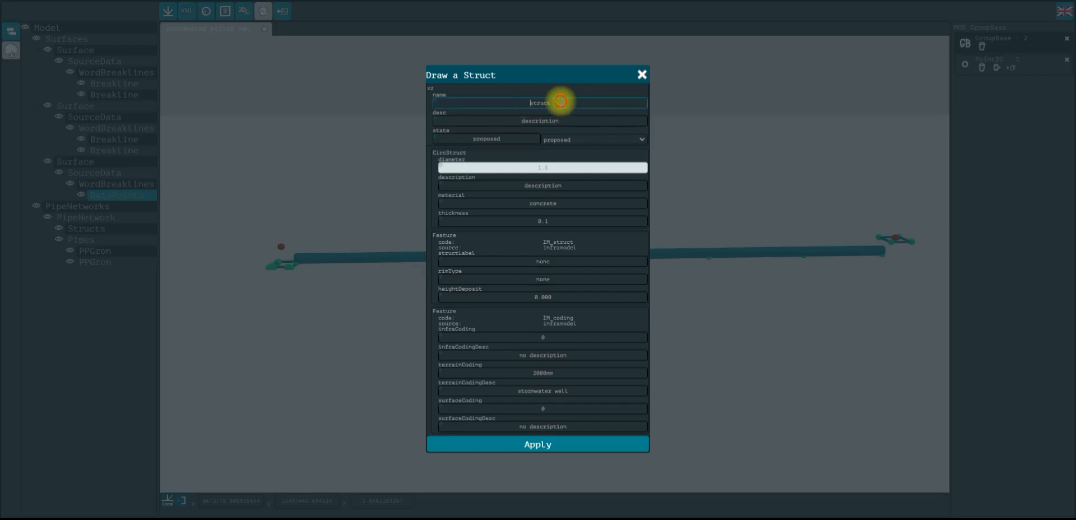
left_click(583, 119)
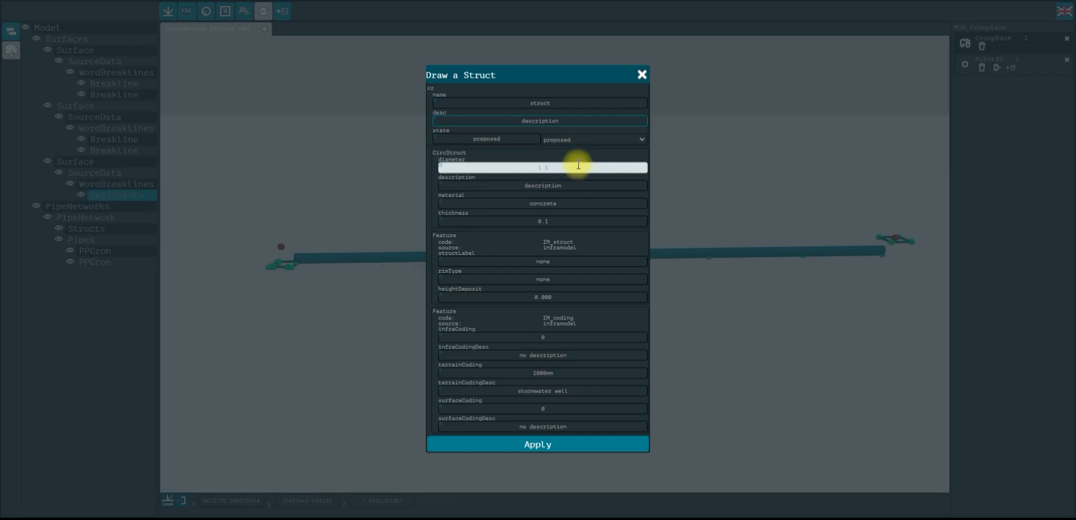
left_click_drag(578, 165, 512, 165)
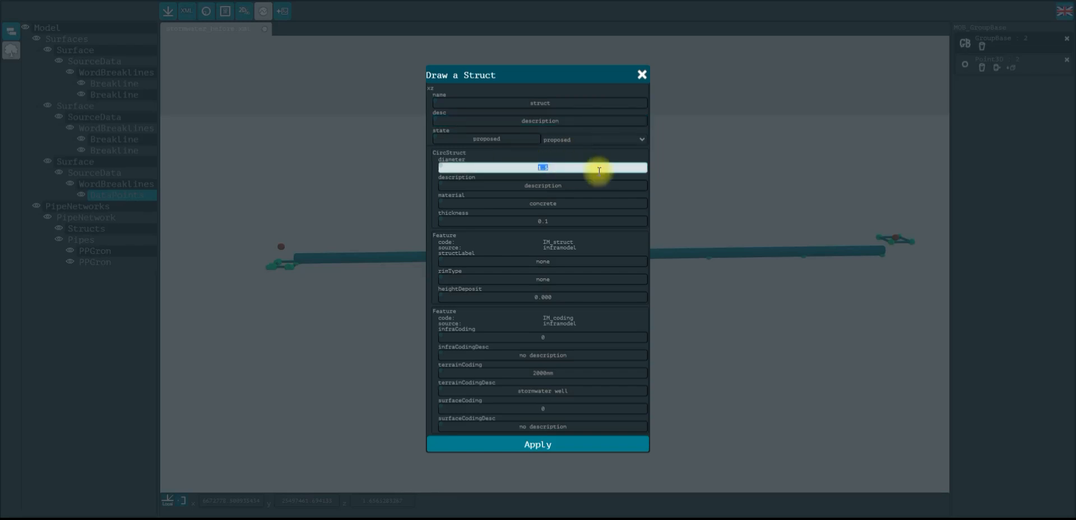
type("2")
Inspect the struct's material, description and thickness fields
left_click(588, 204)
double_click(532, 204)
left_click(522, 180)
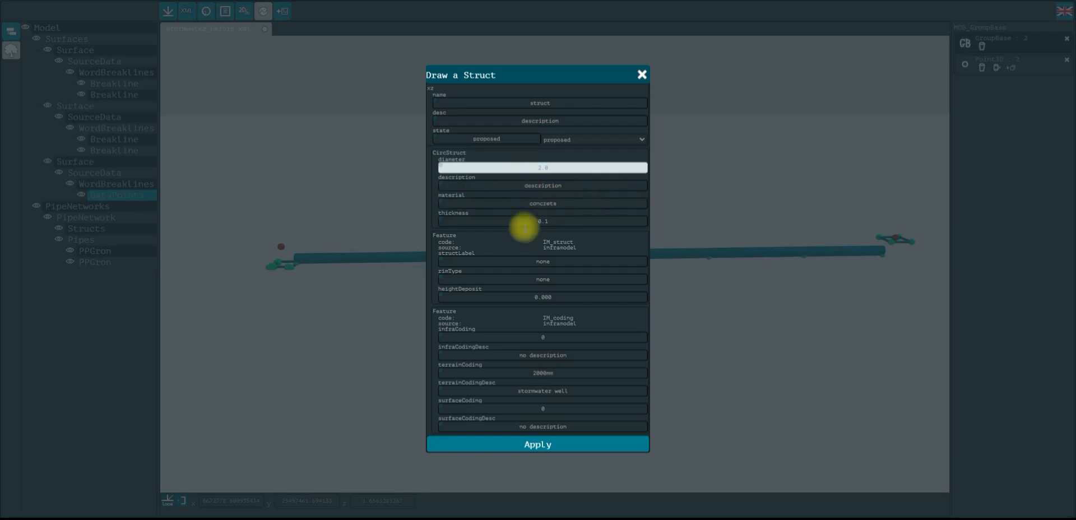
double_click(538, 185)
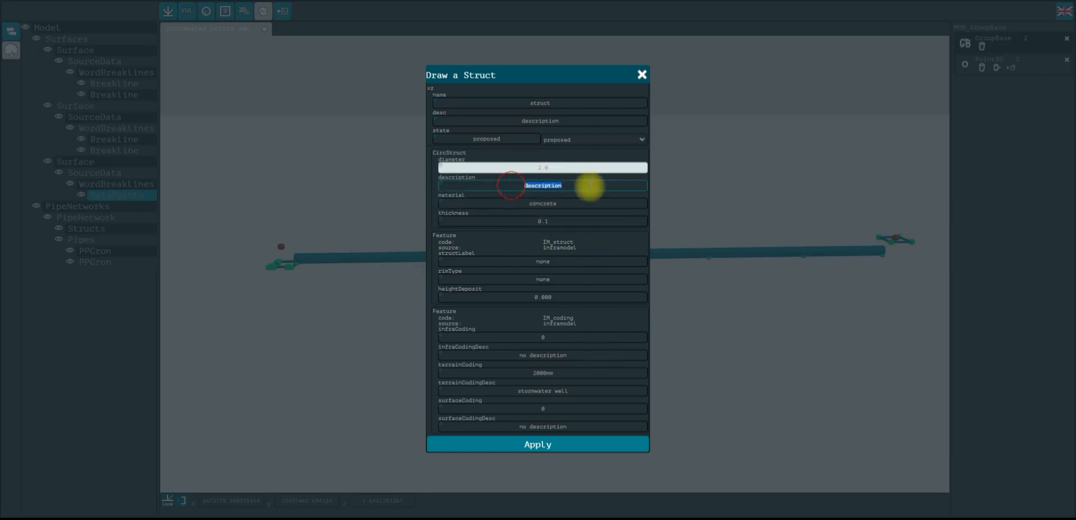
left_click_drag(525, 201, 572, 203)
left_click(572, 200)
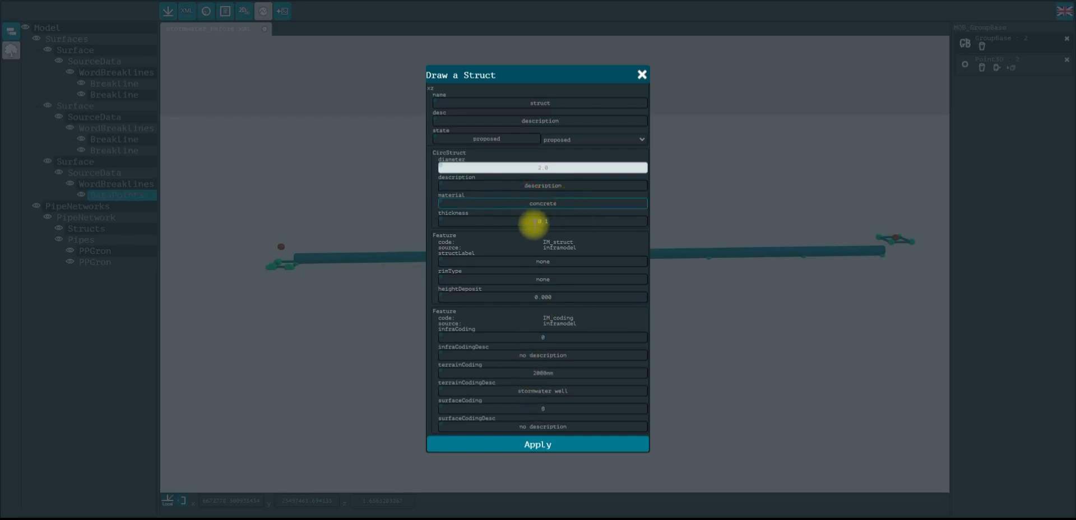
left_click(521, 225)
left_click(557, 224)
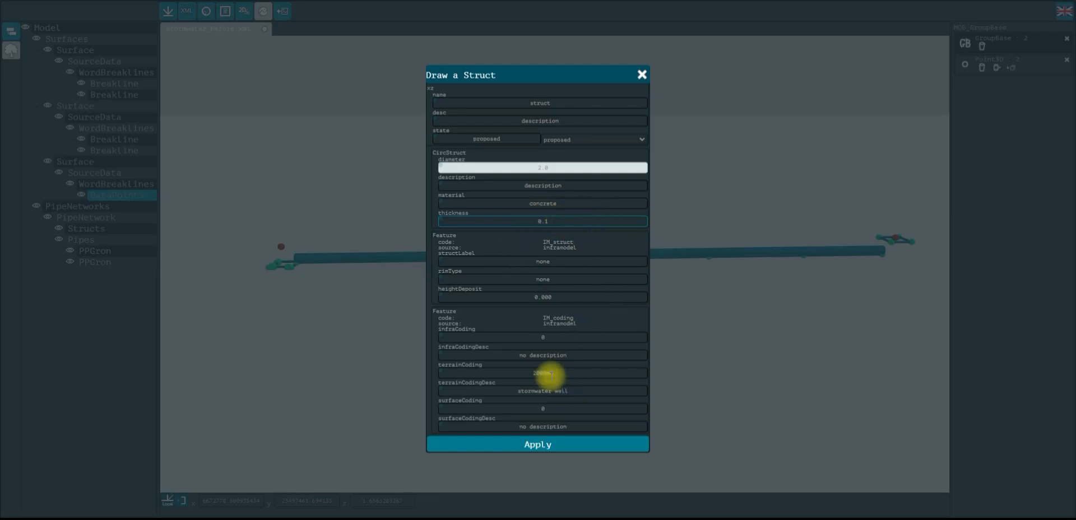
Disable the infraCoding, infraCodingDesc, surfaceCoding and surfaceCodingDesc fields and apply the struct settings
left_click(440, 336)
left_click(441, 353)
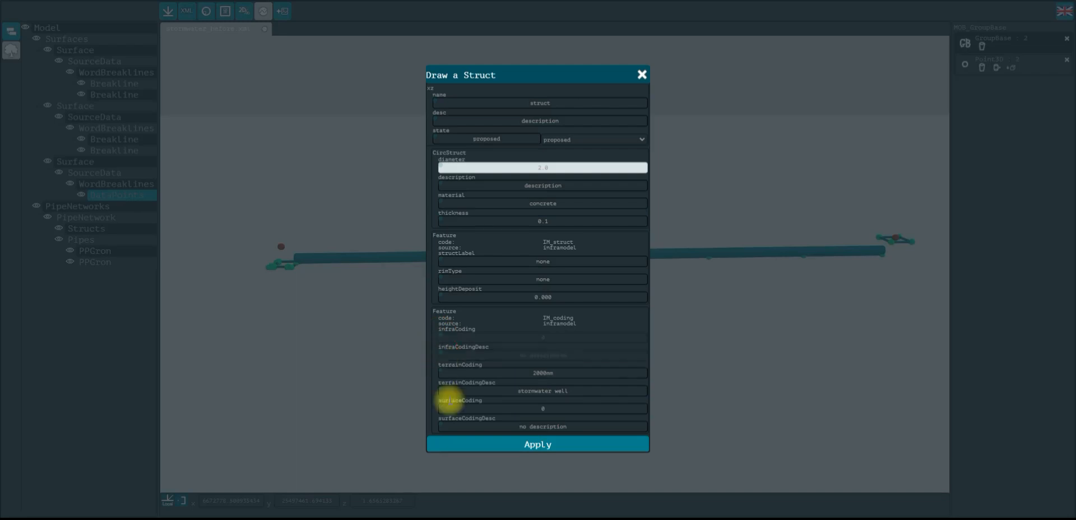
left_click(440, 408)
left_click(441, 425)
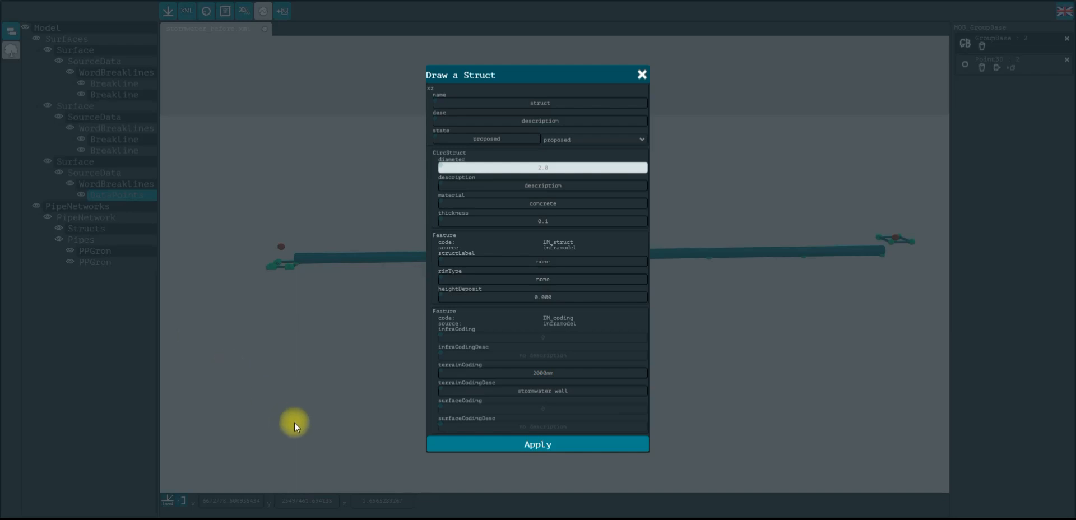
left_click(549, 445)
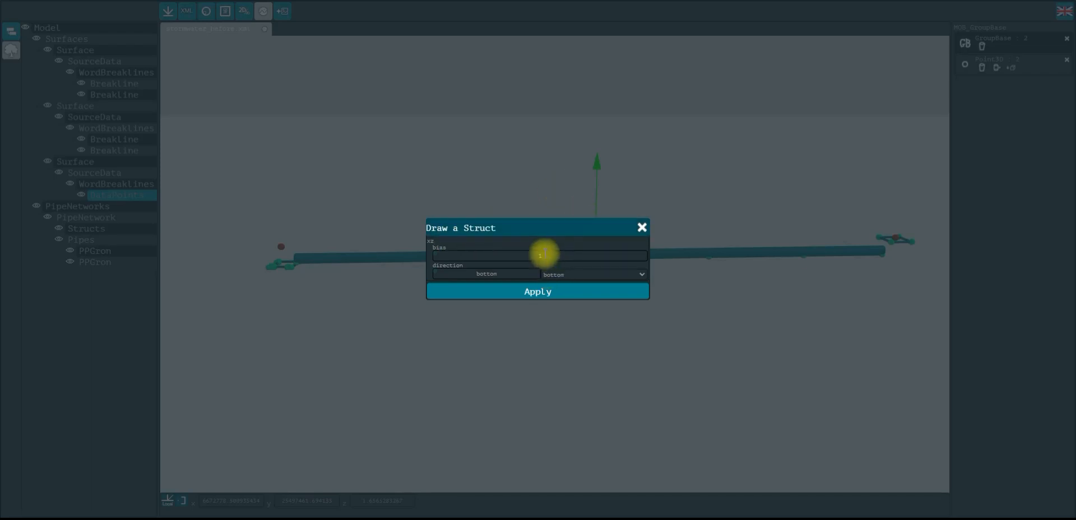
Set the struct's bias to 2 and its direction to top, and apply
left_click(570, 256)
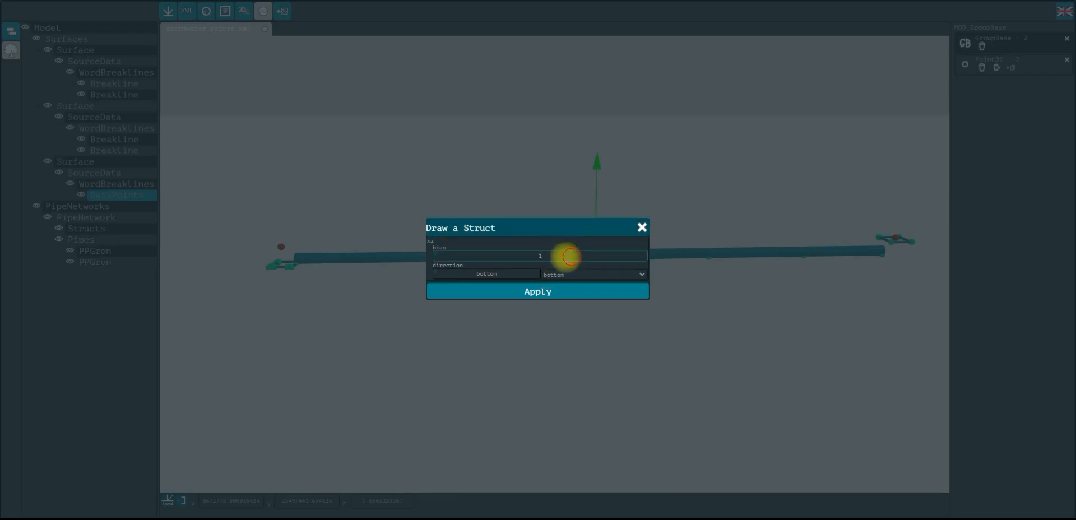
double_click(540, 256)
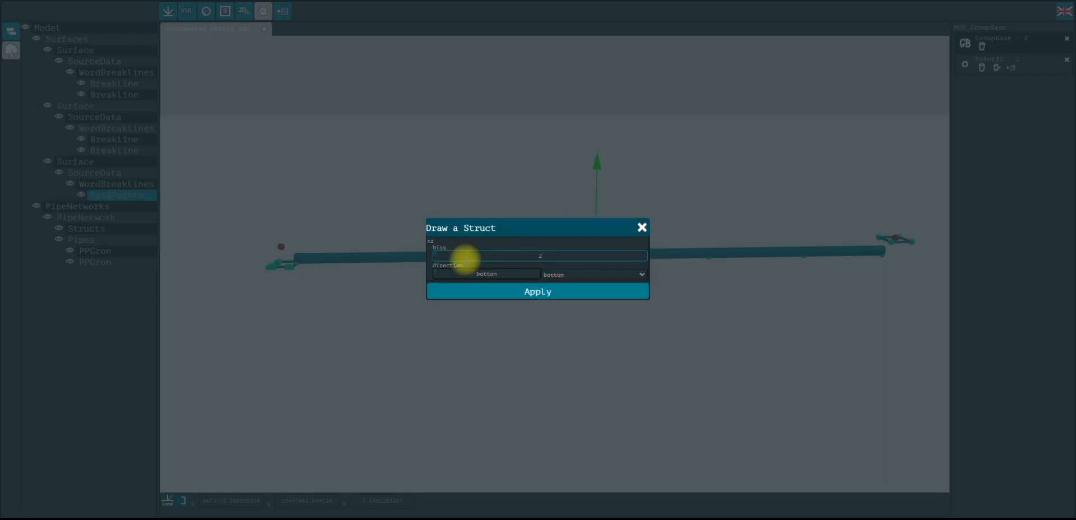
left_click(545, 276)
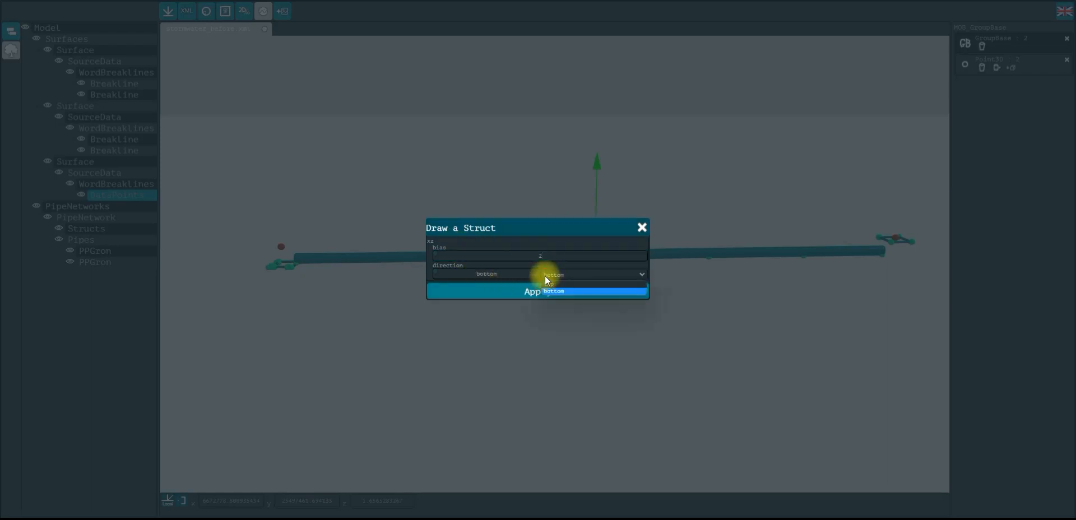
left_click(571, 284)
left_click(571, 277)
left_click(573, 292)
left_click(572, 279)
left_click(579, 280)
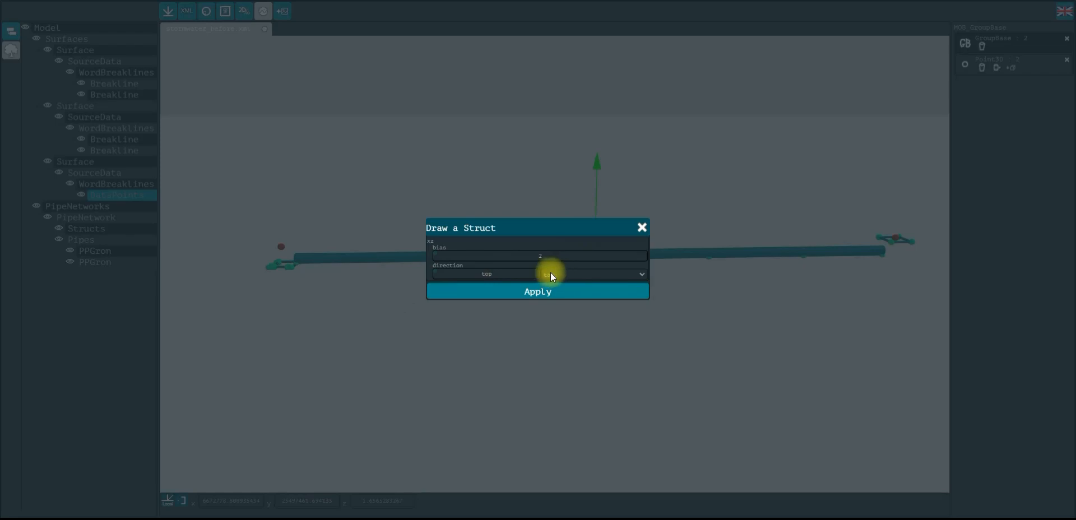
left_click(582, 299)
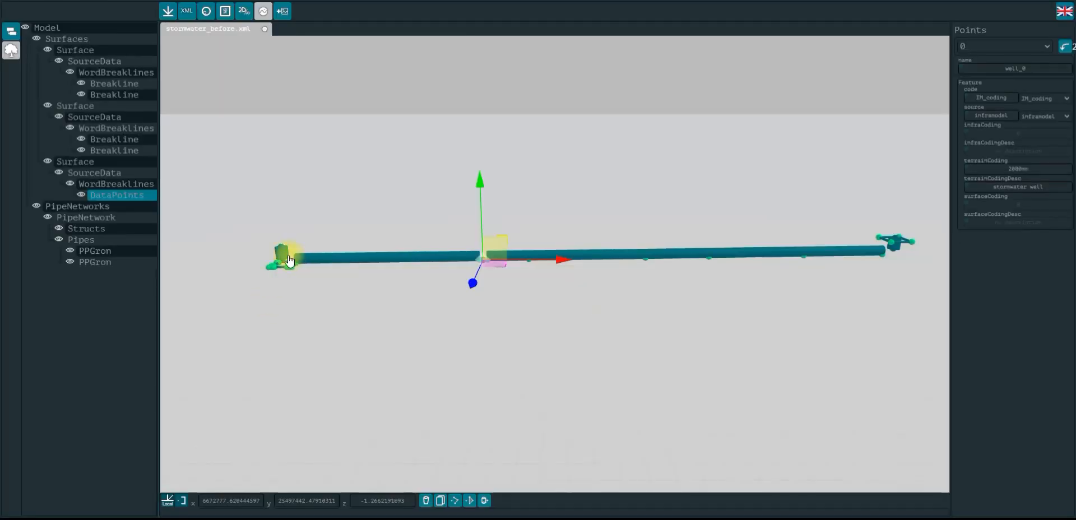
Examine the middle pipe junction and the properties of the adjoining drain pipe
left_click(475, 342)
right_click_drag(882, 321, 662, 341)
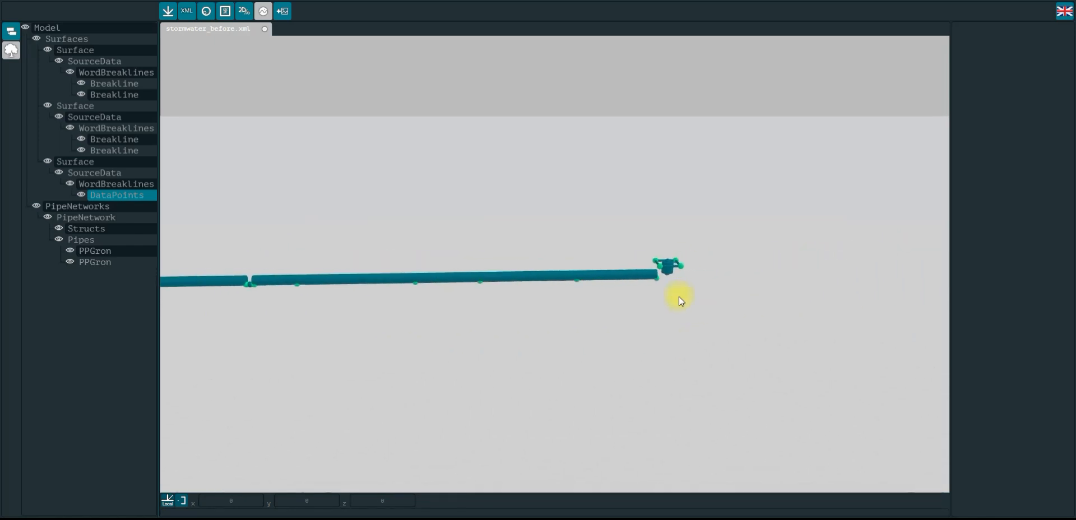
scroll(709, 254, "up", 6)
right_click_drag(716, 224, 561, 226)
scroll(645, 295, "up", 3)
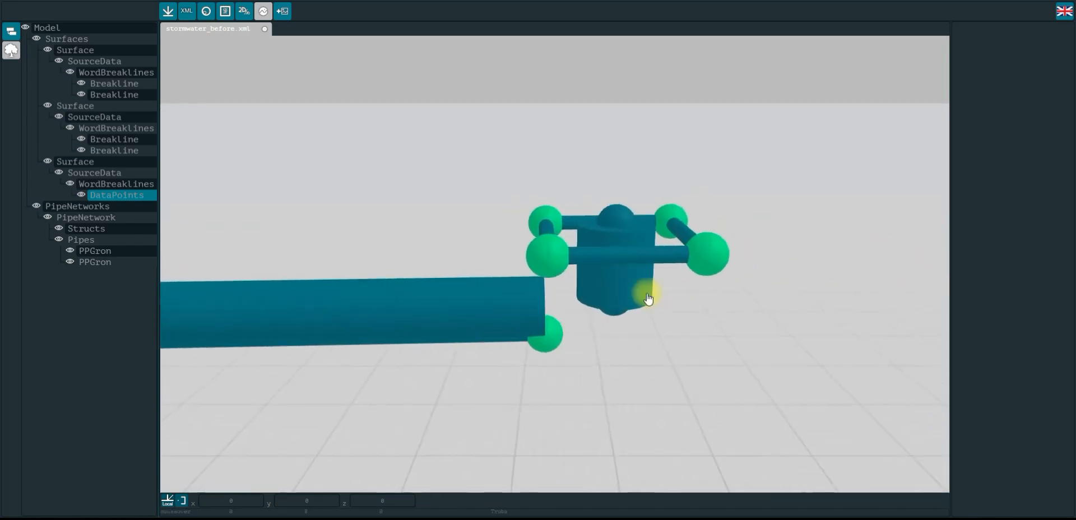
left_click(642, 293)
scroll(453, 188, "down", 3)
left_click(453, 188)
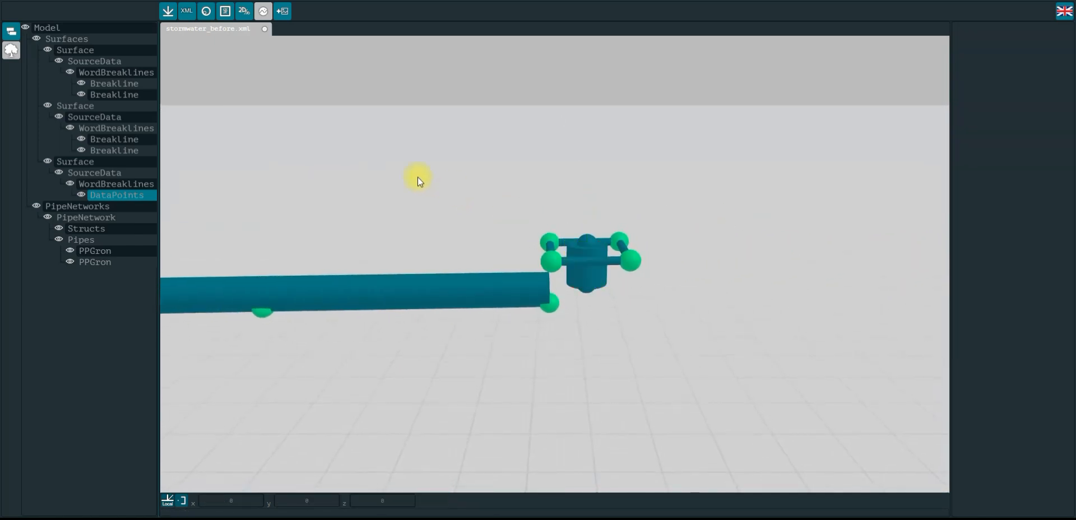
scroll(405, 174, "down", 1)
right_click_drag(382, 174, 764, 214)
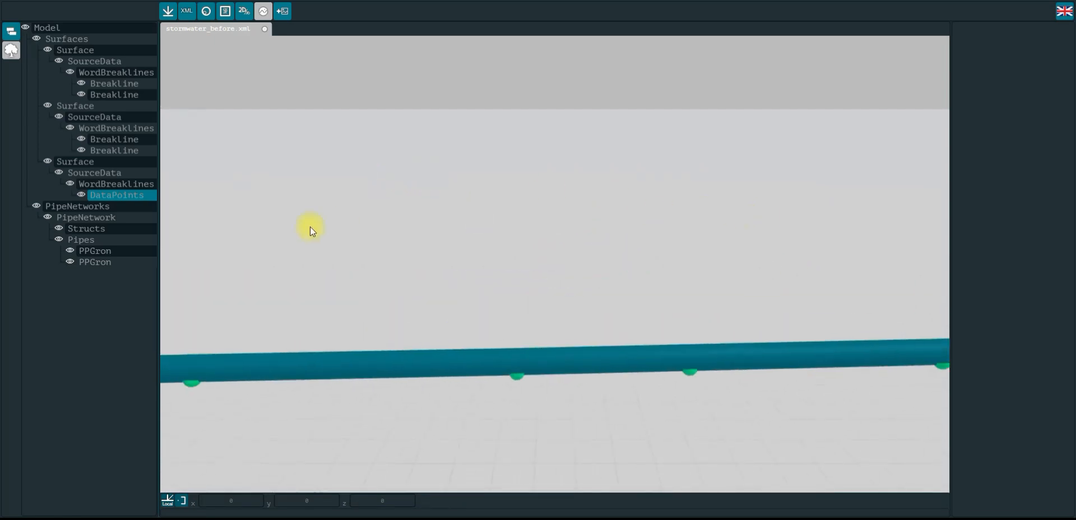
right_click_drag(311, 227, 611, 210)
right_click_drag(590, 264, 579, 243)
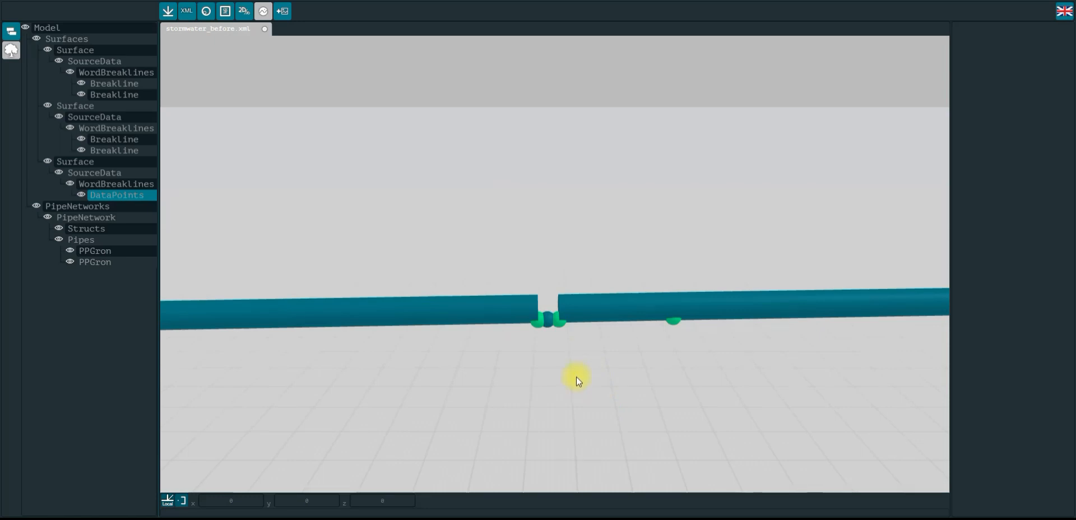
scroll(552, 331, "up", 2)
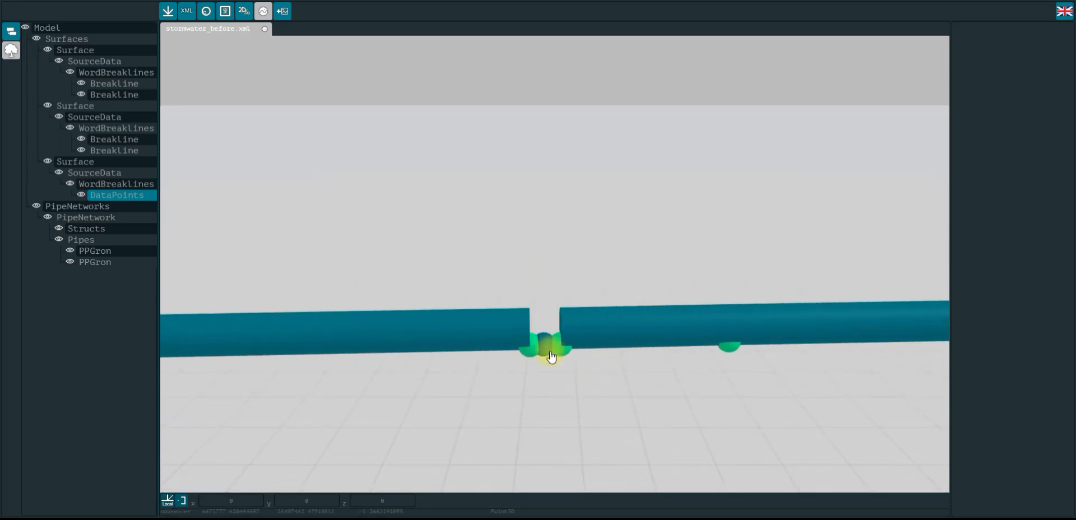
left_click(500, 329)
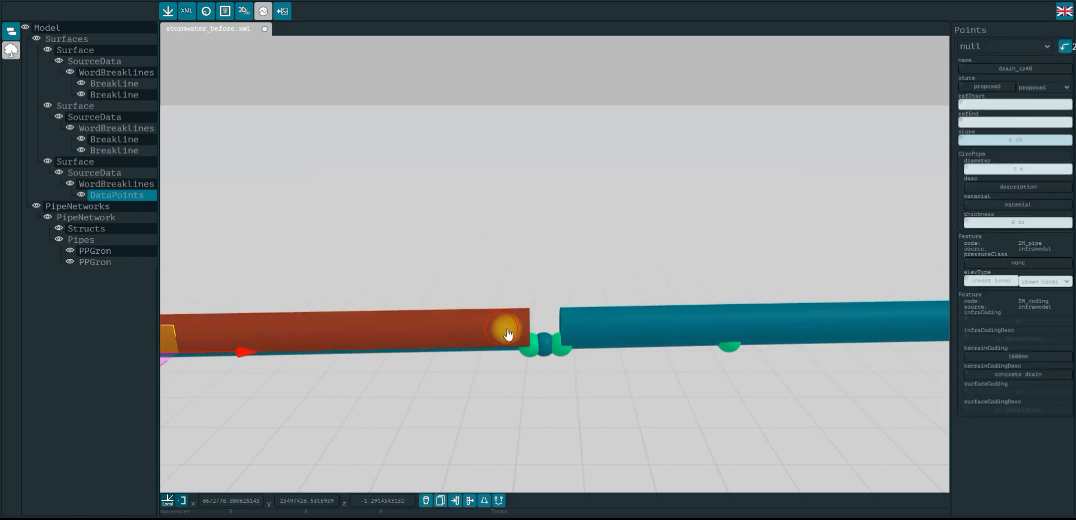
left_click(620, 324)
left_click(577, 243)
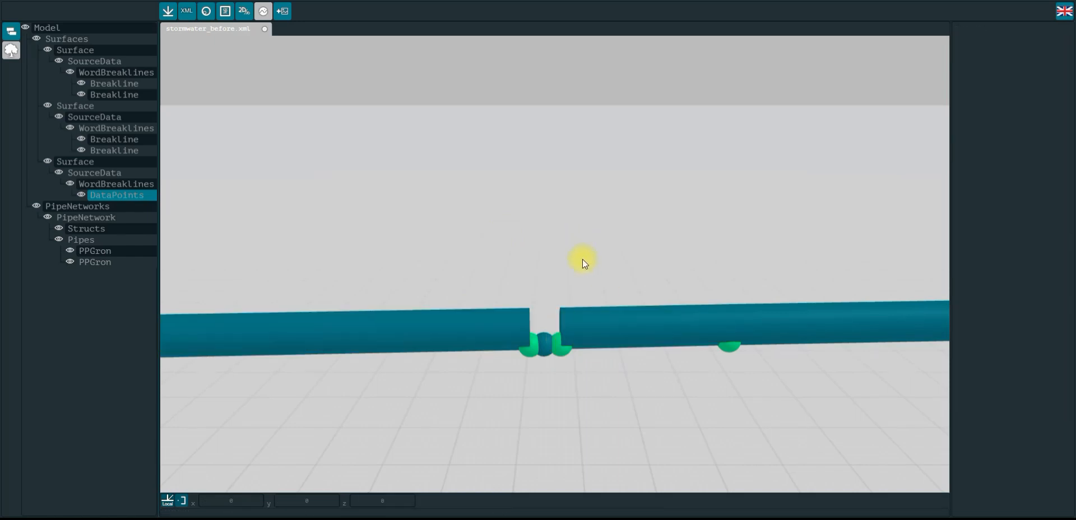
Select the well points at the middle junction, removing the breaklines and pipes from the selection
left_click(545, 343)
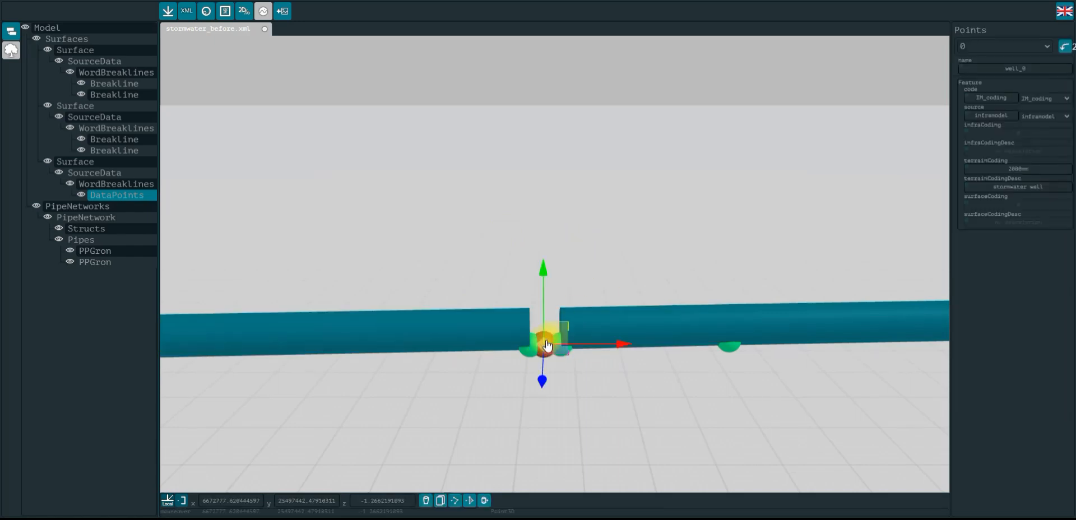
left_click(603, 220)
left_click_drag(272, 139, 824, 401)
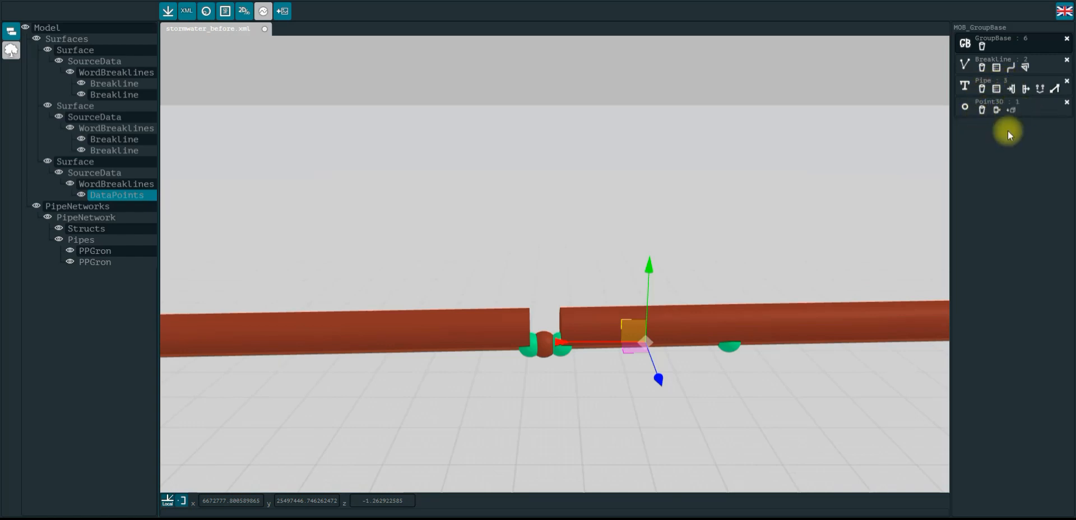
left_click(1067, 60)
left_click(1067, 60)
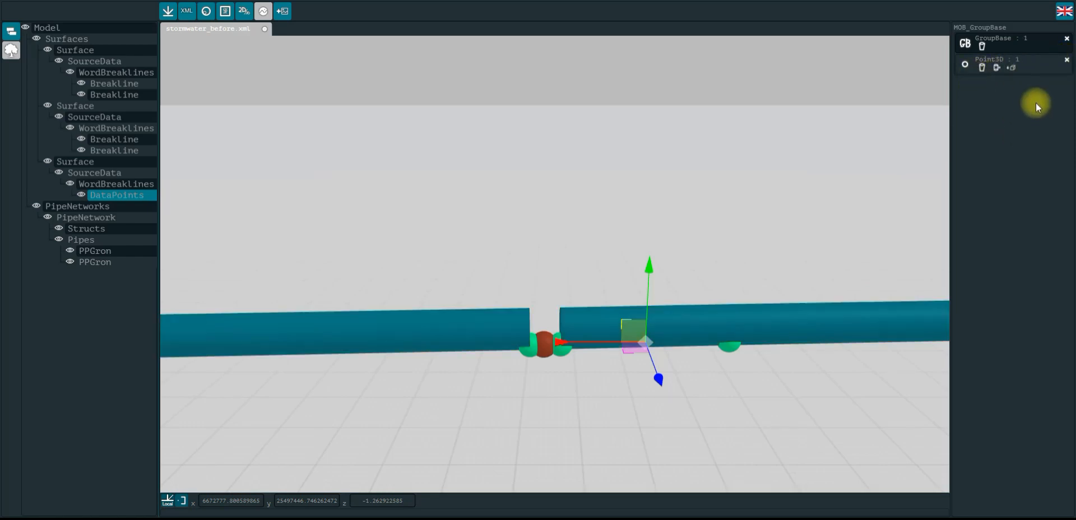
Start drawing a struct from the selected points and set its diameter to 2.0
left_click(997, 69)
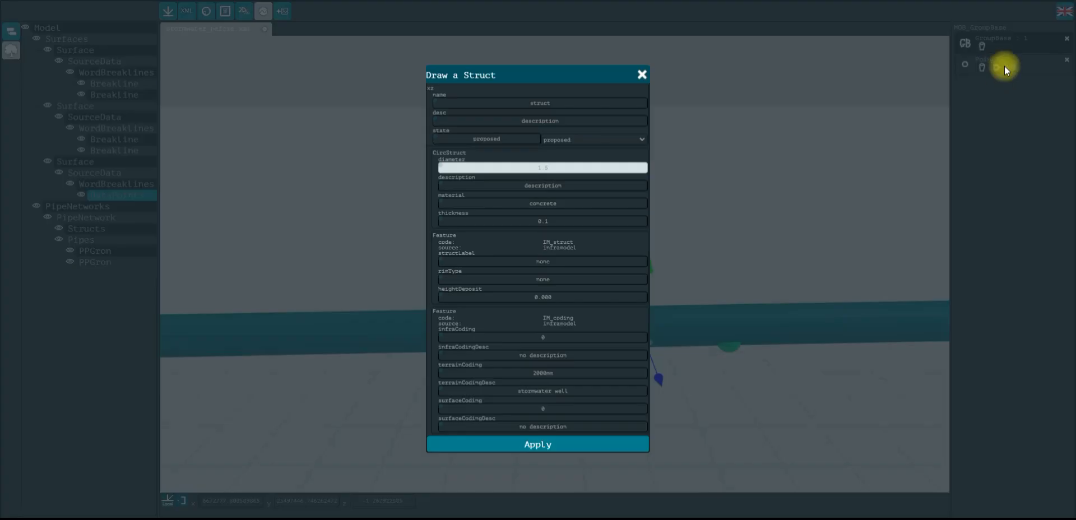
left_click_drag(572, 169, 517, 165)
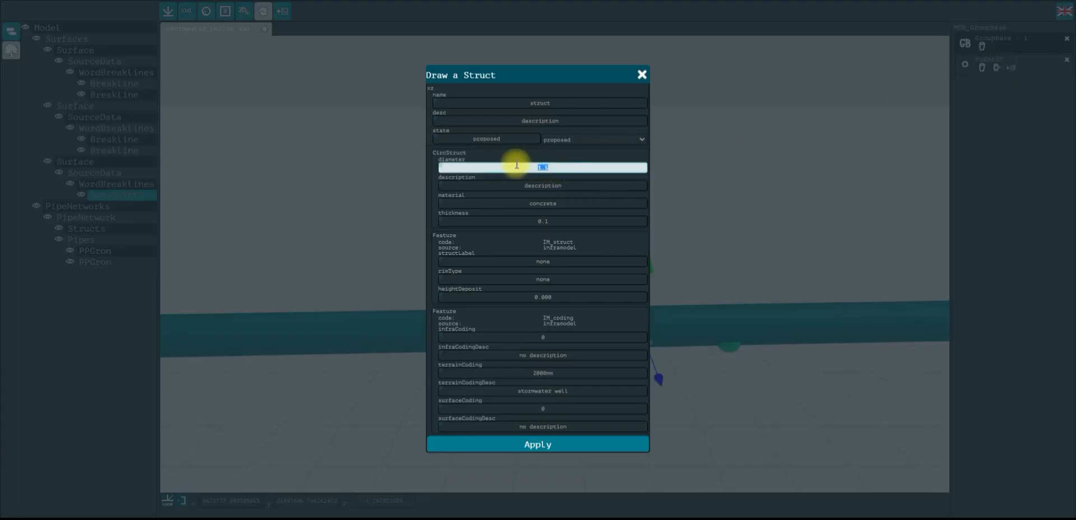
type("2.0")
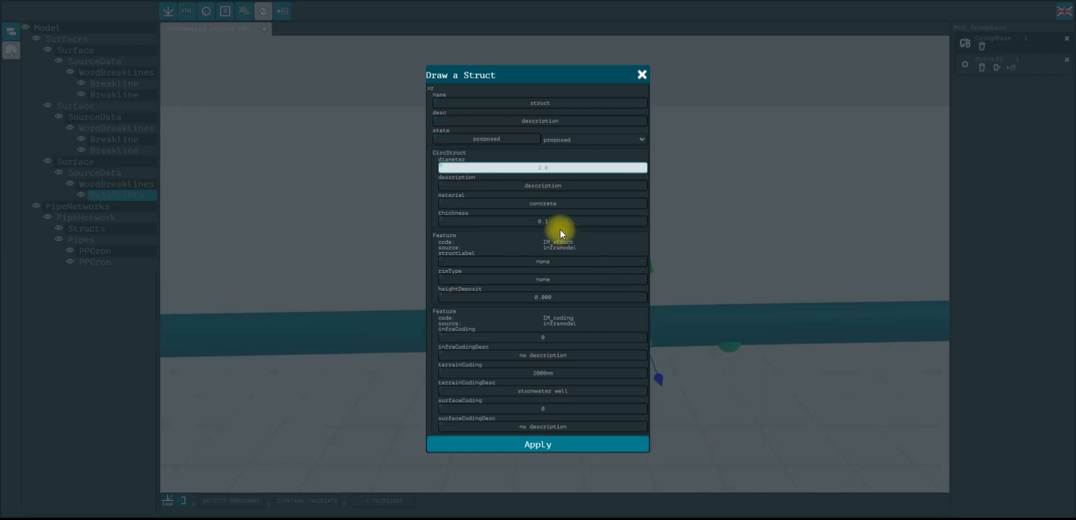
Disable the infraCoding, infraCodingDesc, surfaceCoding and surfaceCodingDesc fields and apply the struct settings
left_click(441, 354)
left_click(441, 408)
left_click(442, 425)
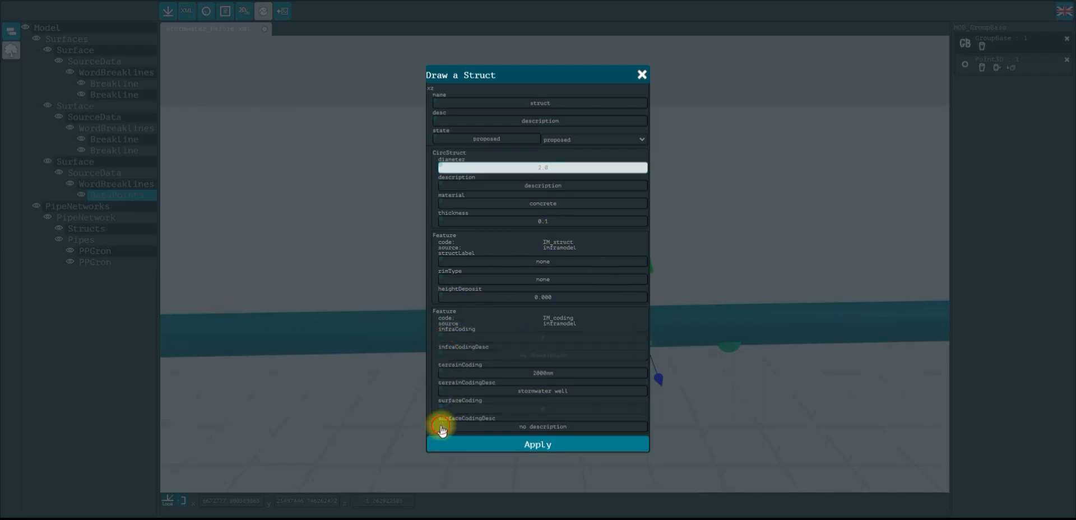
left_click(527, 444)
Set the struct's bias to 2 and its direction to top, and apply
double_click(553, 257)
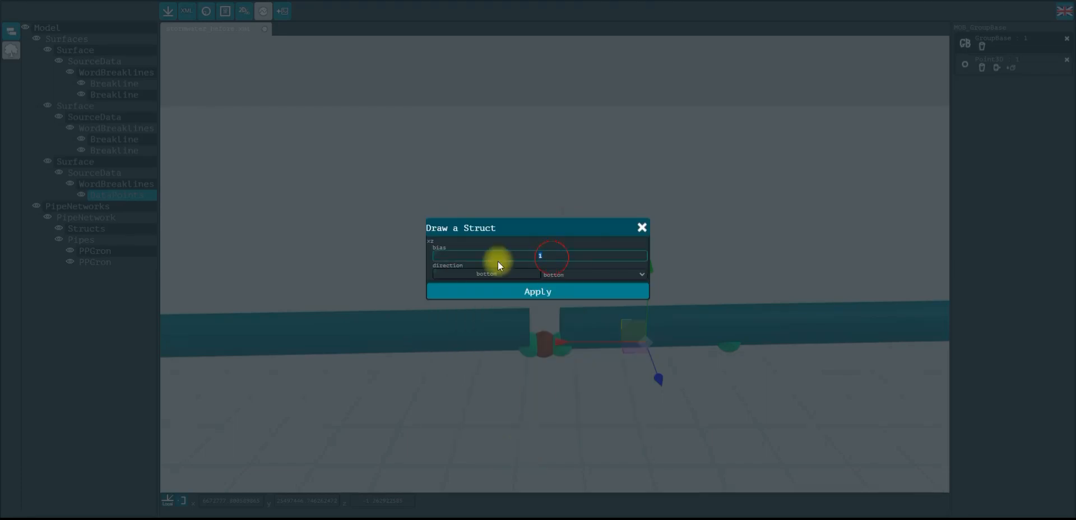
type("2")
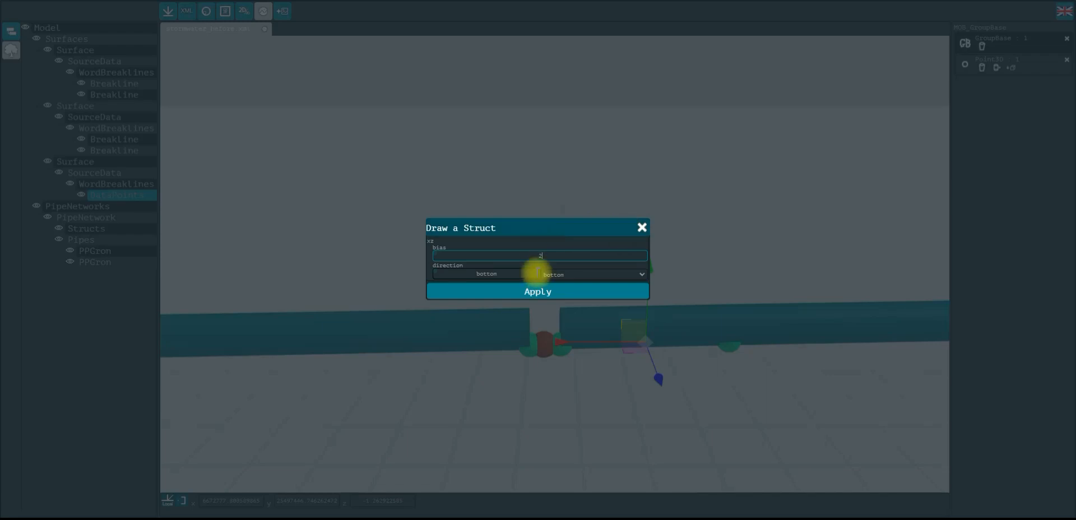
left_click(553, 274)
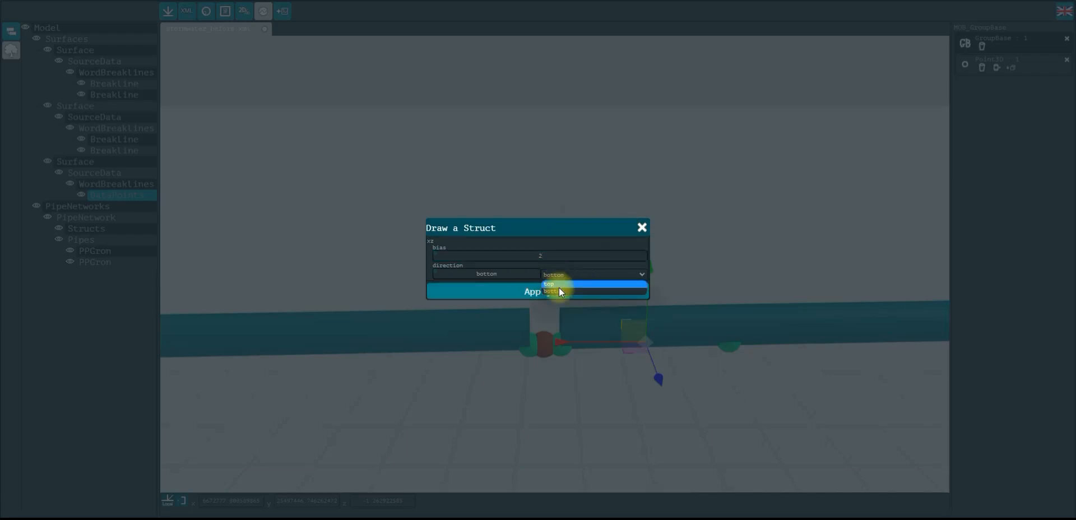
left_click(561, 285)
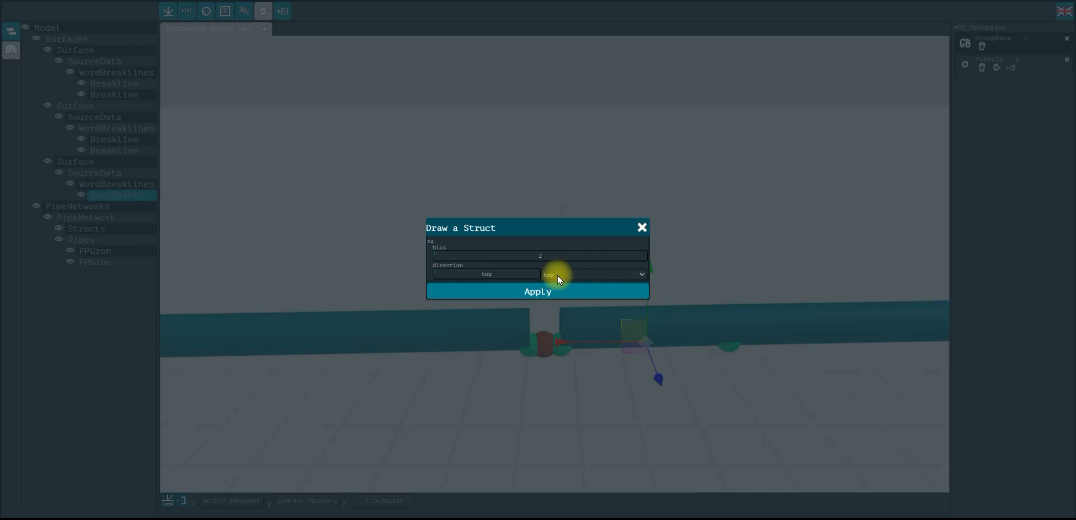
left_click(557, 275)
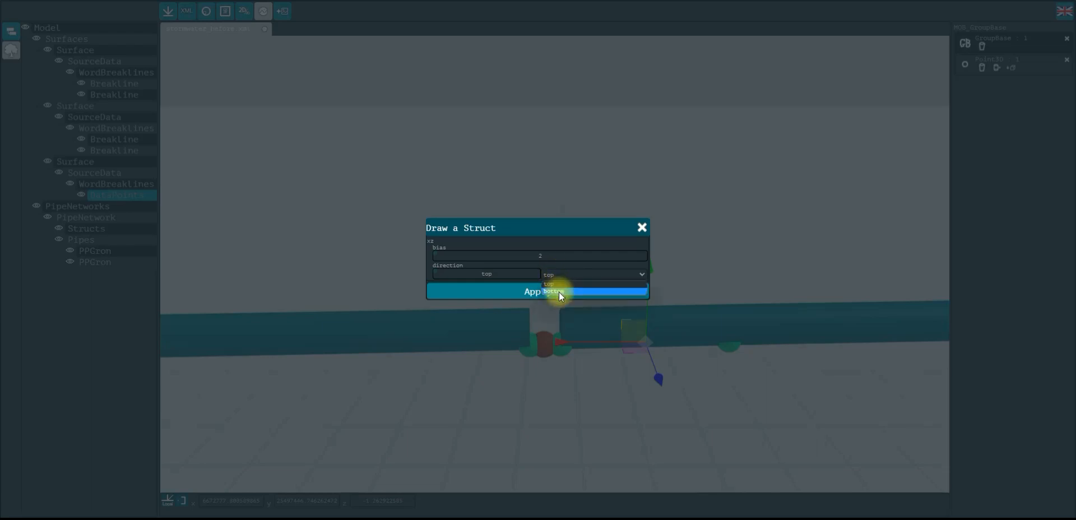
left_click(559, 291)
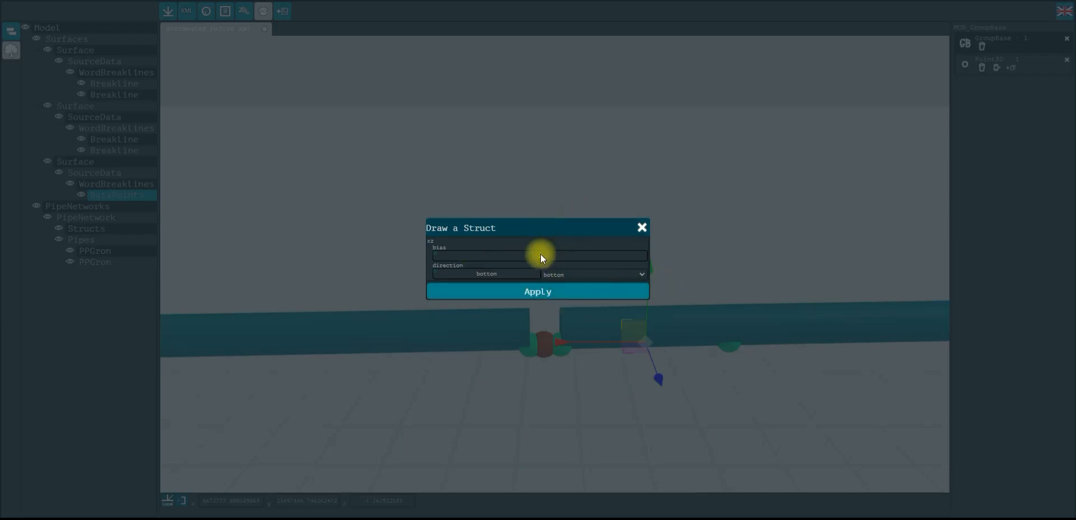
left_click(559, 293)
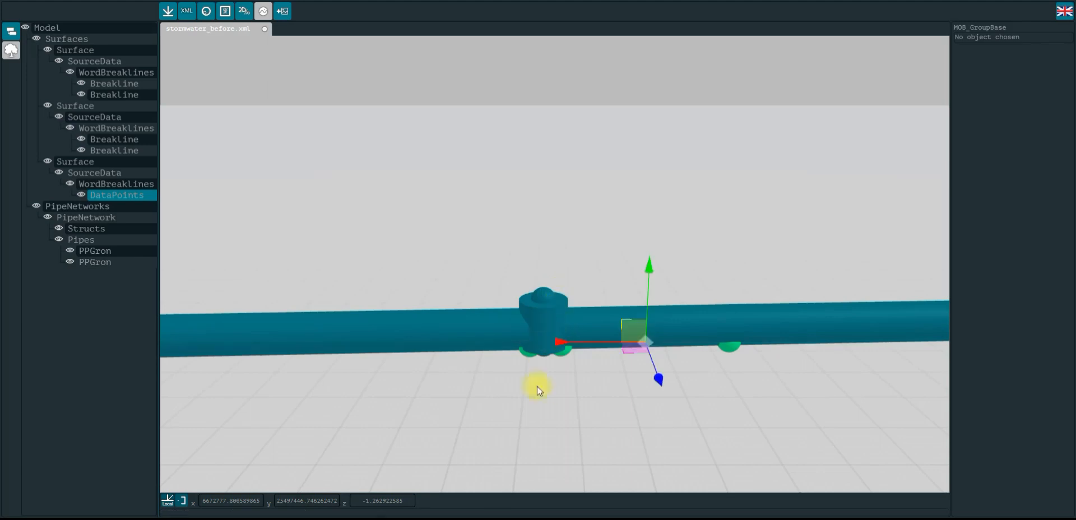
Hide the data points to inspect the pipes and structs along the network
left_click_drag(550, 389, 538, 260)
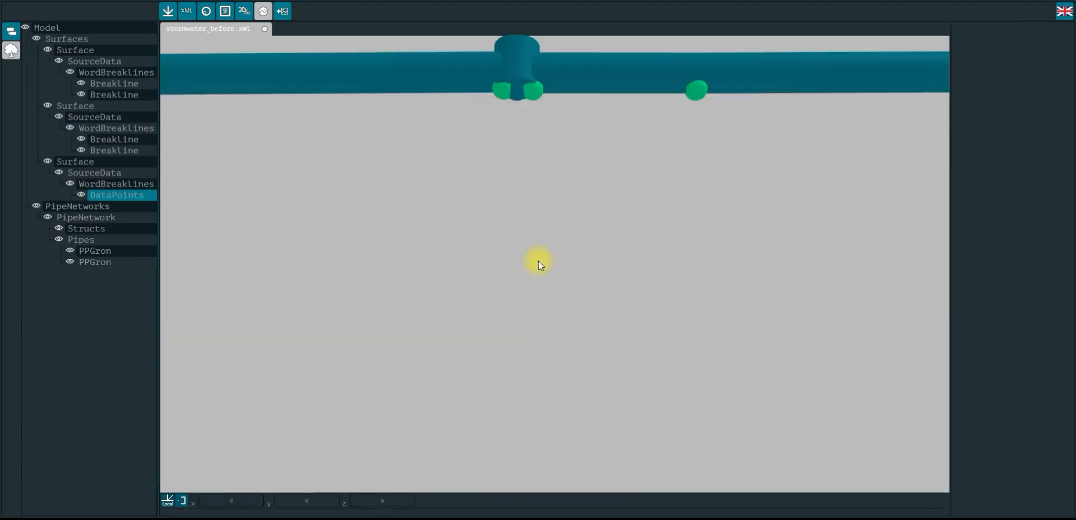
left_click(522, 107)
left_click_drag(572, 165, 546, 291)
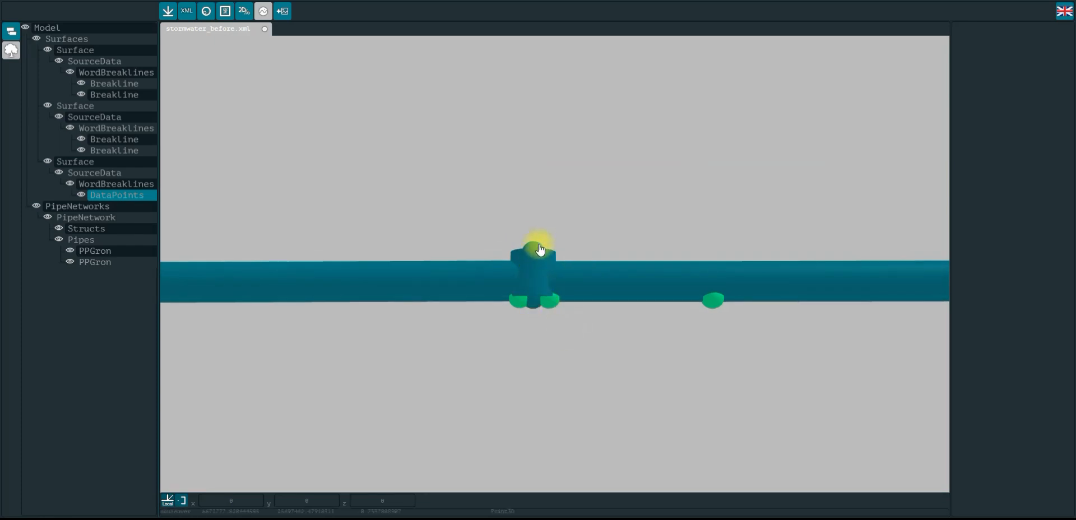
left_click_drag(508, 133, 591, 278)
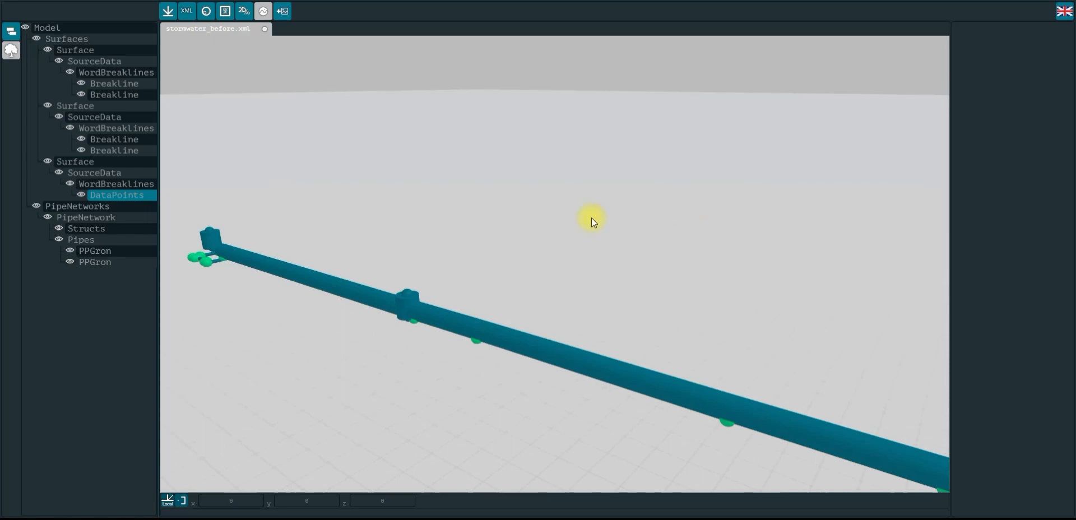
left_click_drag(289, 187, 370, 181)
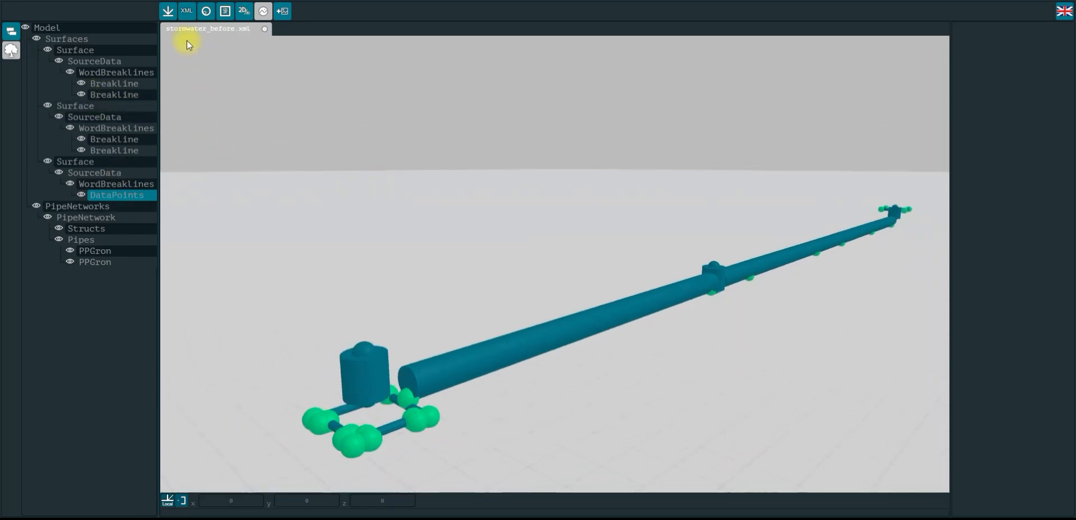
left_click(207, 12)
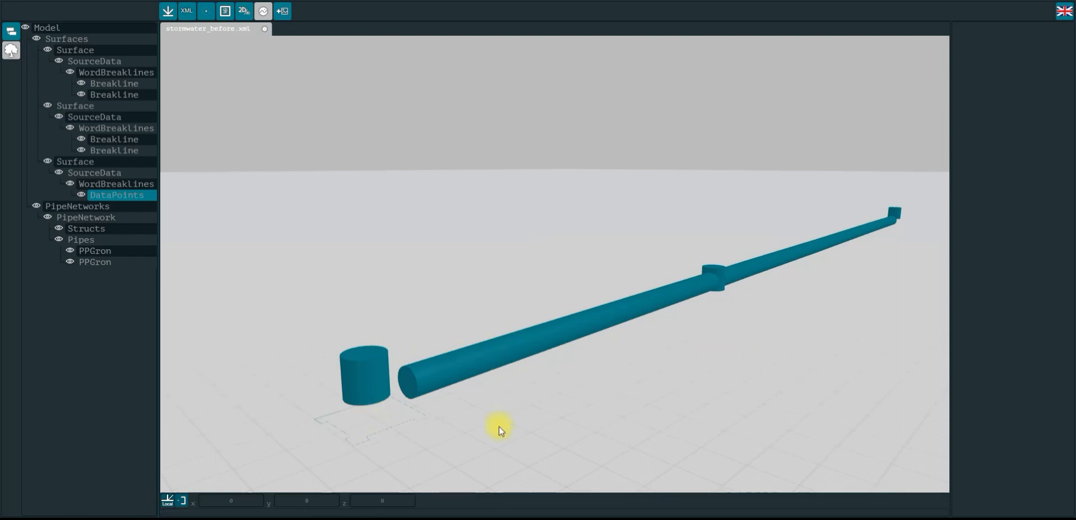
Show the data points again near the end of the pipe network
mouse_move(597, 245)
left_mouse_down()
mouse_move(485, 236)
mouse_move(598, 242)
left_mouse_up()
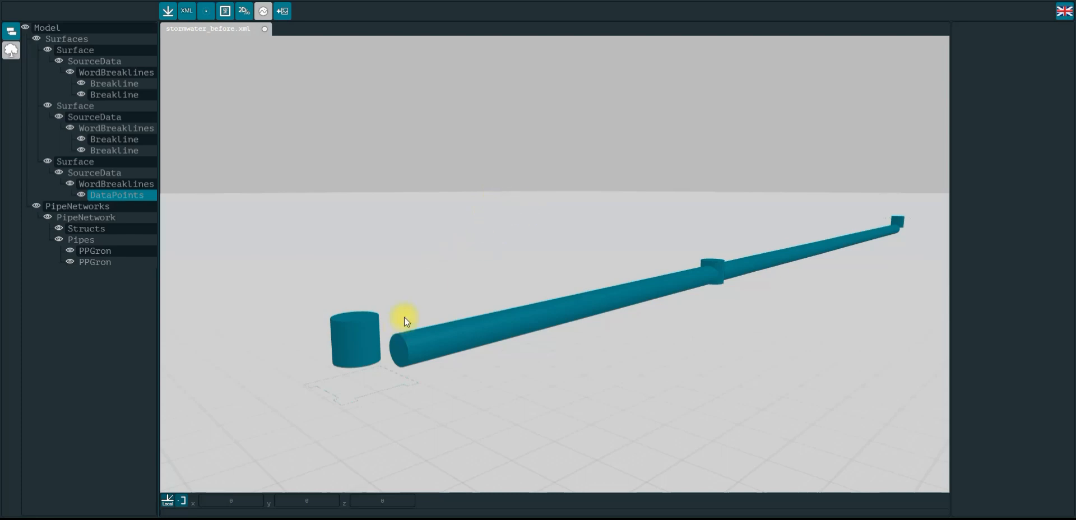
left_click_drag(447, 317, 449, 207)
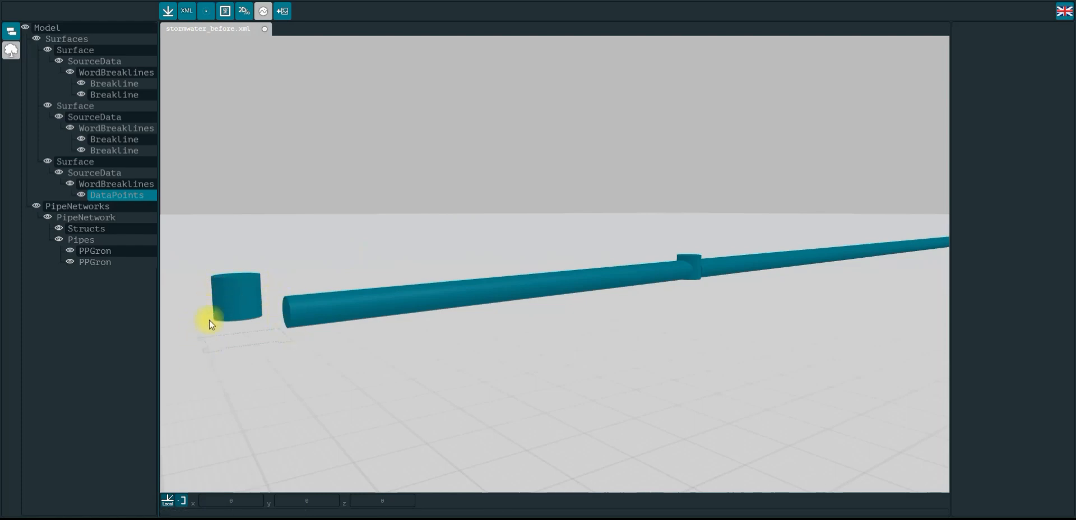
left_click_drag(403, 331, 394, 343)
scroll(394, 343, "down", 4)
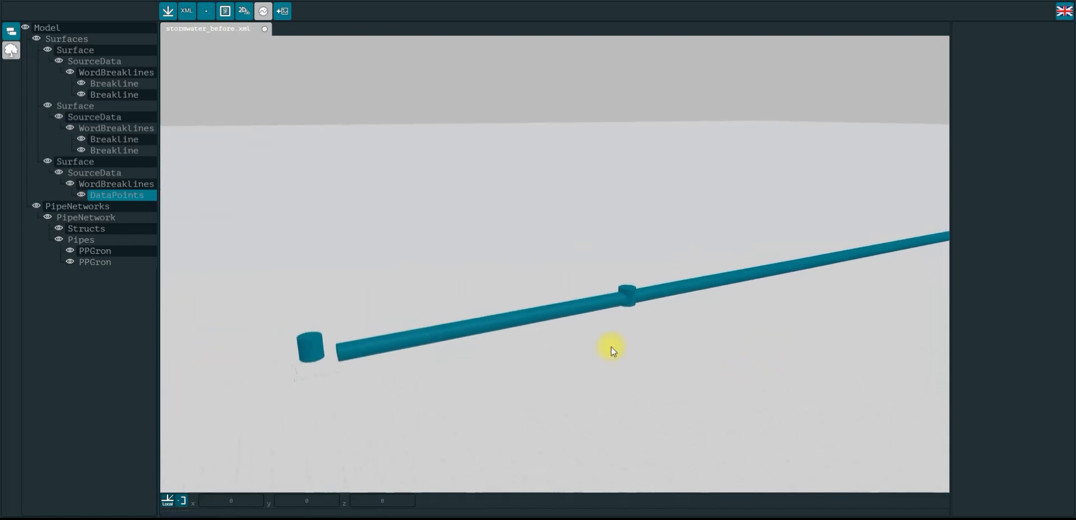
left_click(208, 16)
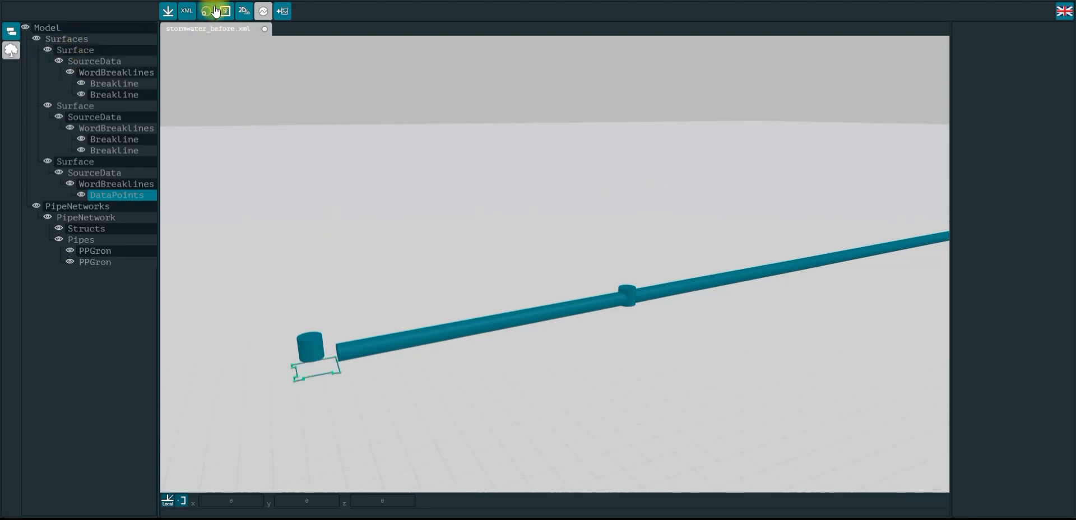
Select the rectangular breakline beside the end struct and open the Draw 3D Object tool
middle_click_drag(312, 251, 379, 210)
scroll(364, 316, "up", 5)
middle_click_drag(305, 422, 403, 397)
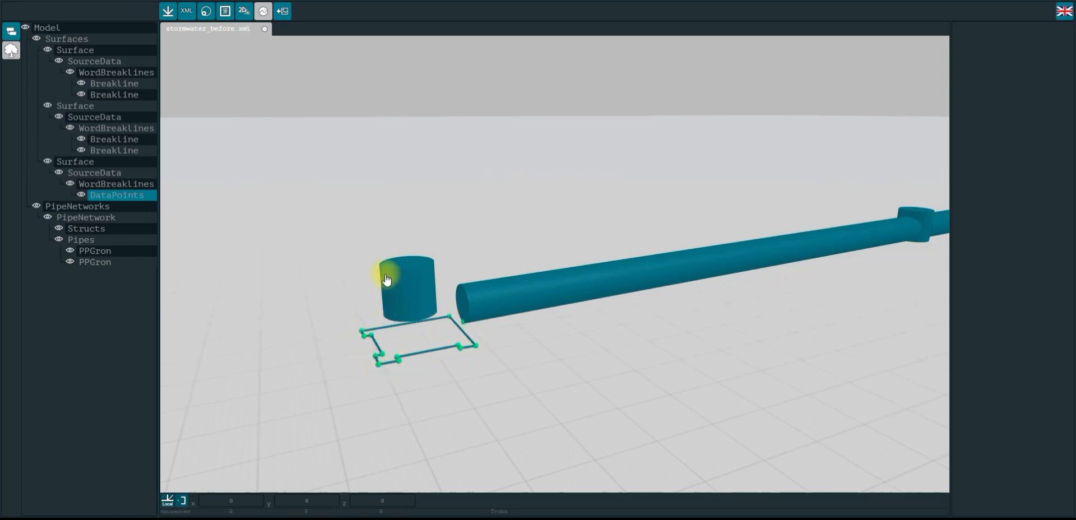
left_click(411, 343)
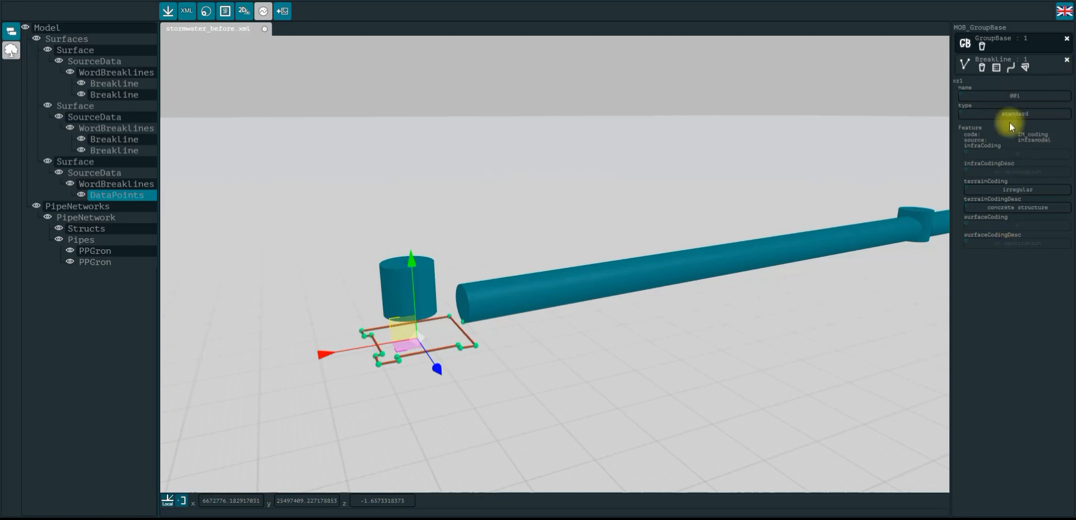
left_click(1024, 68)
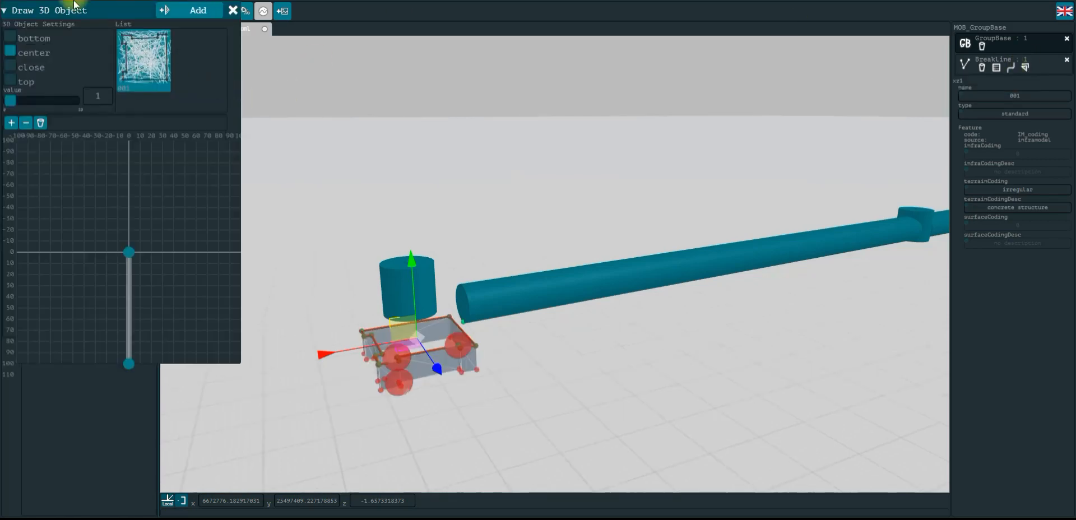
mouse_move(87, 10)
left_mouse_down()
mouse_move(90, 83)
mouse_move(86, 71)
left_mouse_up()
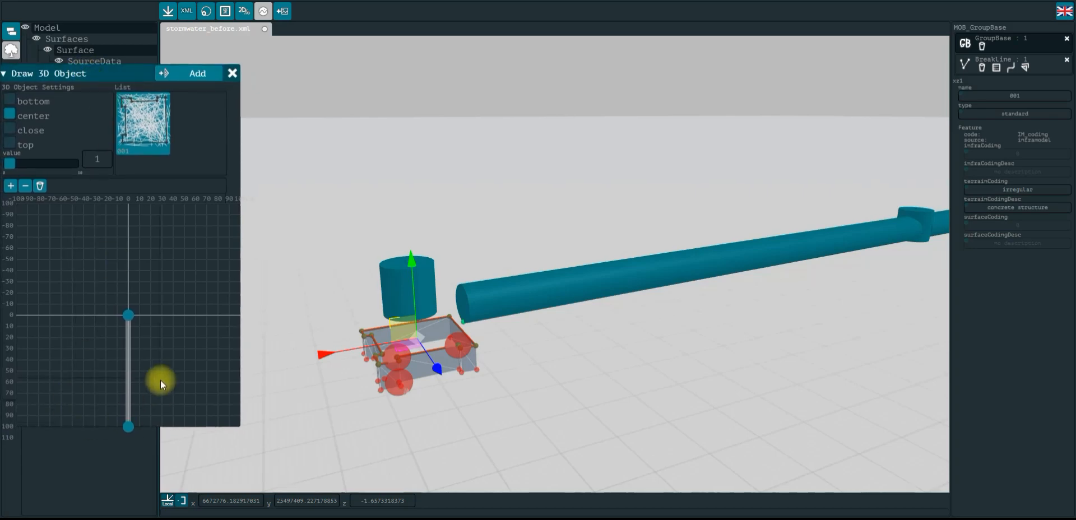
Drag the profile's lower point up so the 3D object's profile runs from 0 to about -100
left_click(128, 430)
left_click_drag(135, 422, 129, 224)
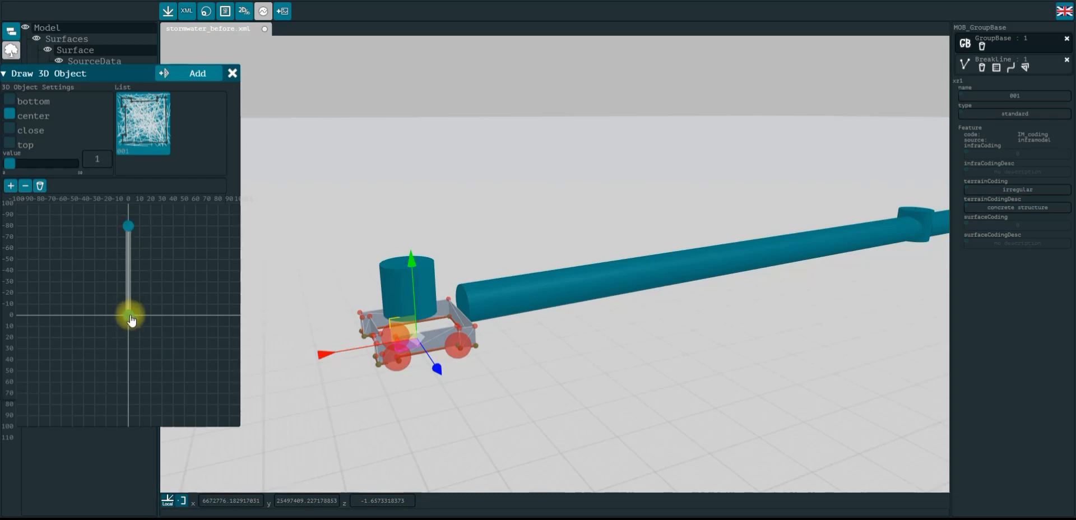
left_click_drag(129, 225, 129, 207)
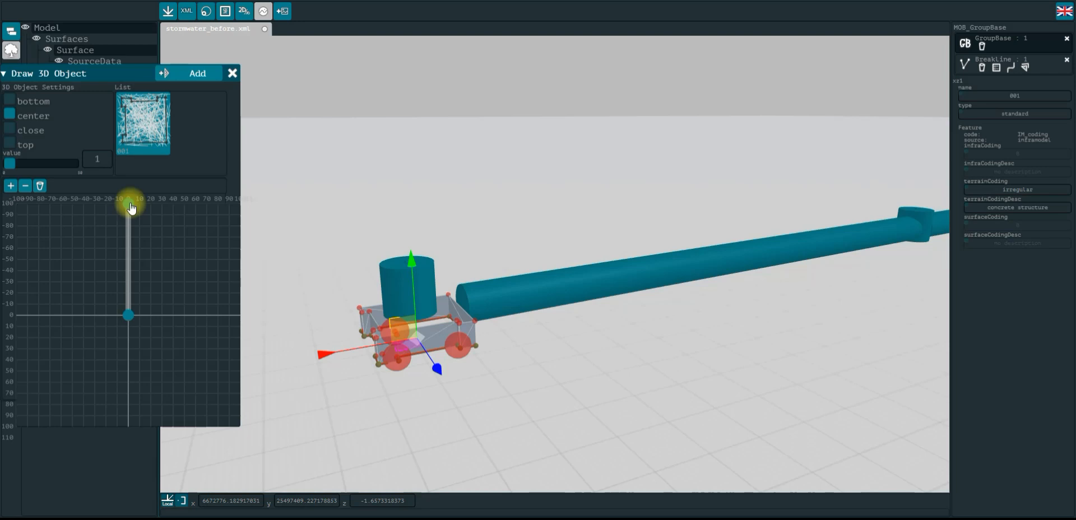
mouse_move(130, 206)
left_mouse_down()
mouse_move(236, 312)
mouse_move(159, 262)
mouse_move(126, 203)
left_mouse_up()
left_click(106, 159)
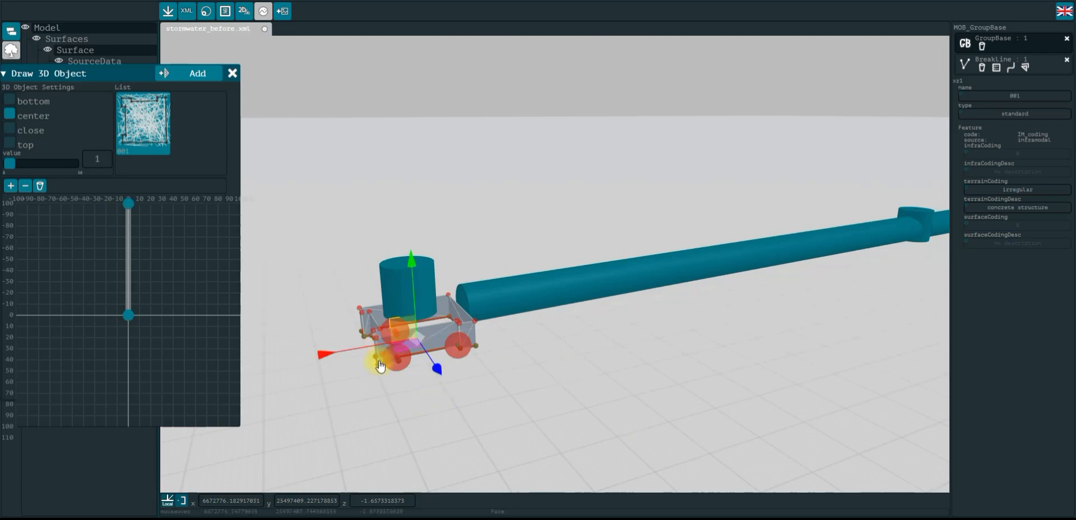
Set the 3D object's height value to 5
scroll(579, 475, "up", 5)
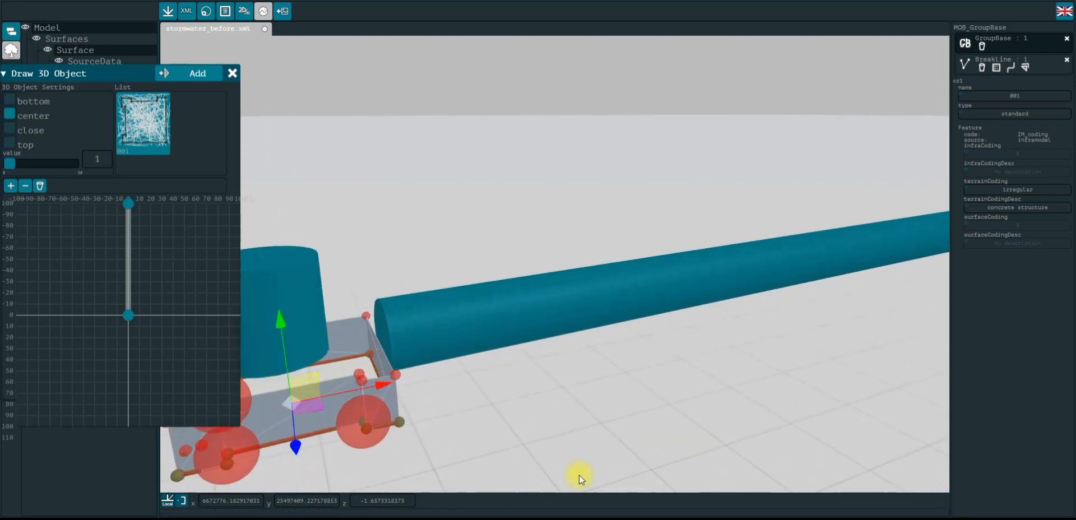
scroll(580, 475, "down", 5)
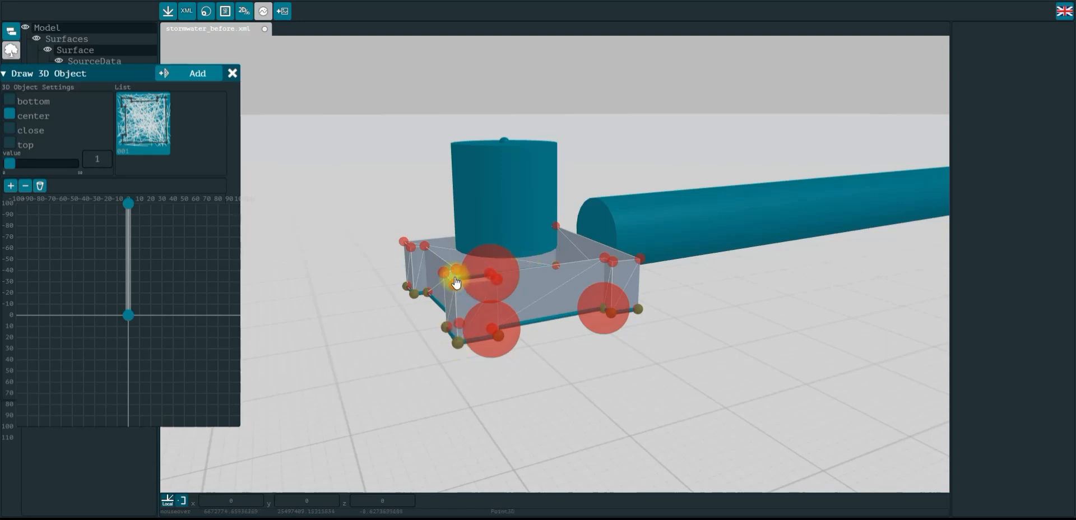
left_click(105, 161)
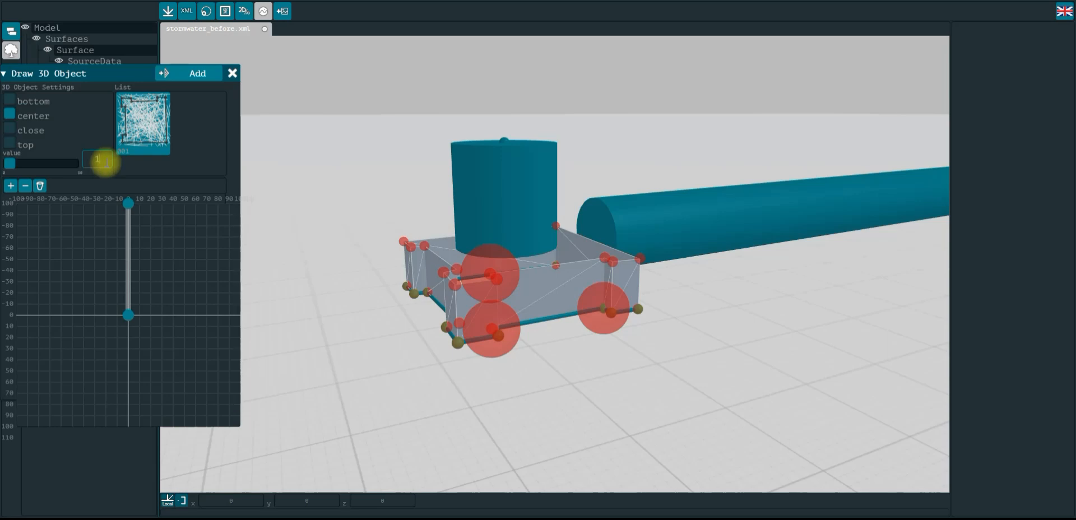
type("5")
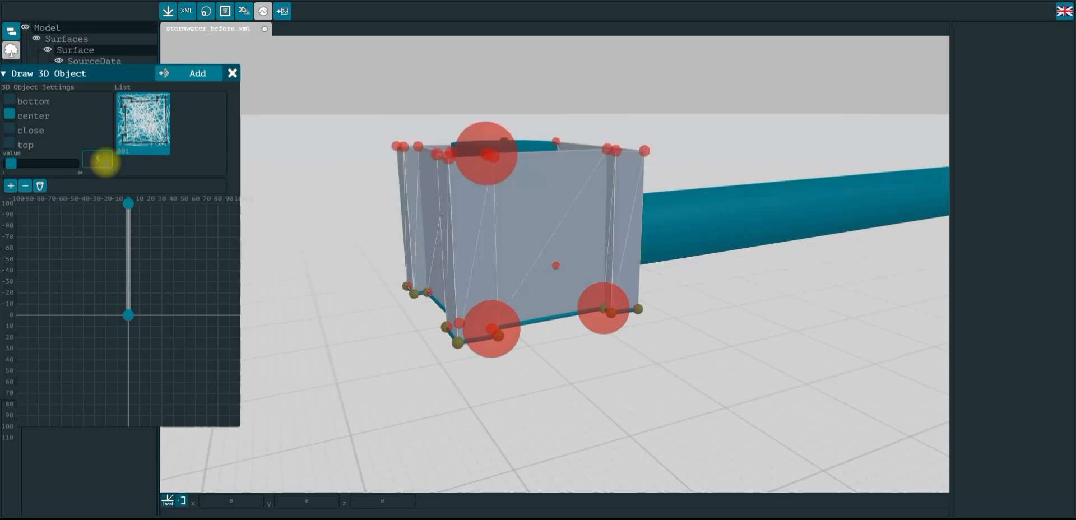
Change the 3D object's height value to 2.5
left_click_drag(680, 370, 697, 354)
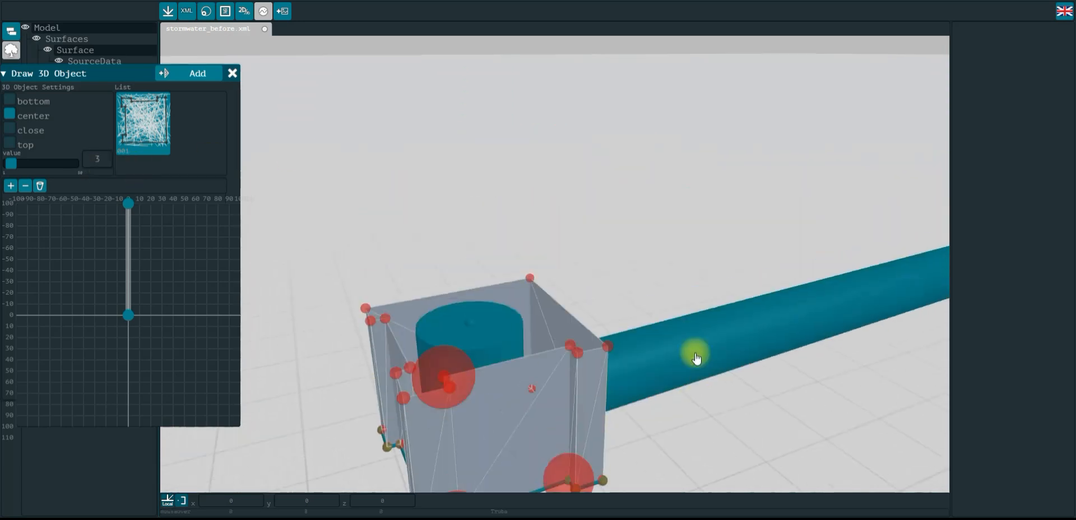
left_click(100, 158)
type("3")
type(".5")
scroll(504, 189, "down", 6)
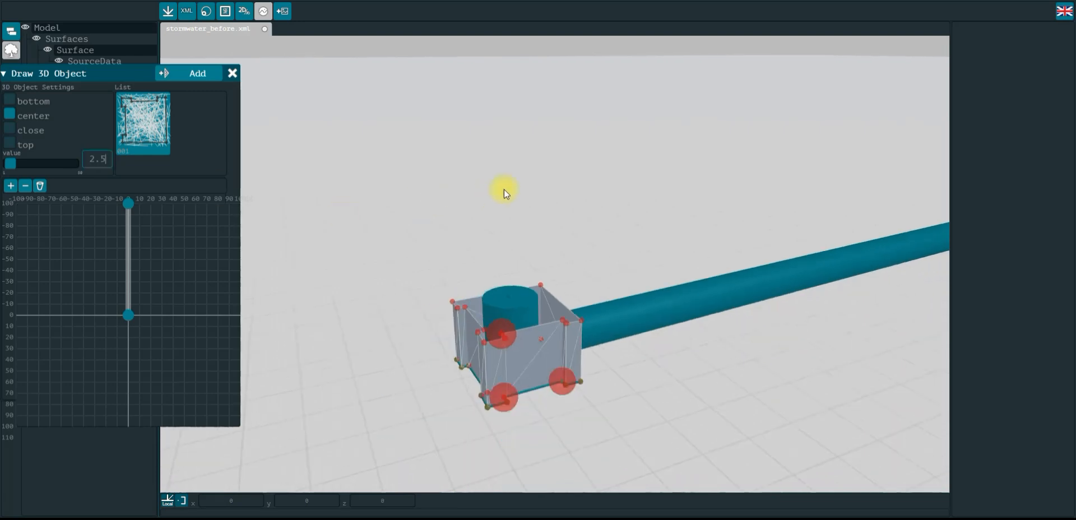
Toggle the bottom and top caps on and off to preview the closed 3D object
left_click_drag(617, 252, 696, 144)
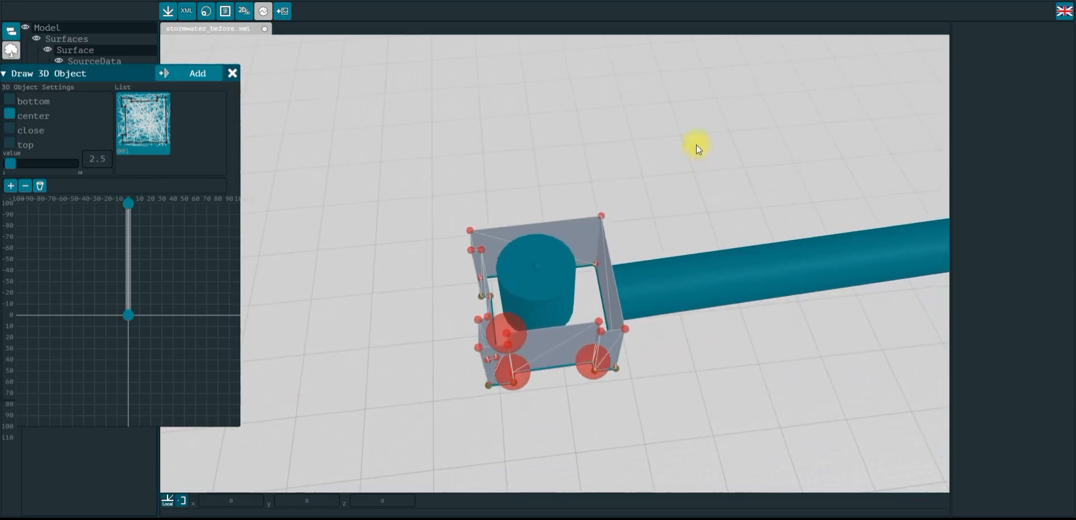
left_click(10, 102)
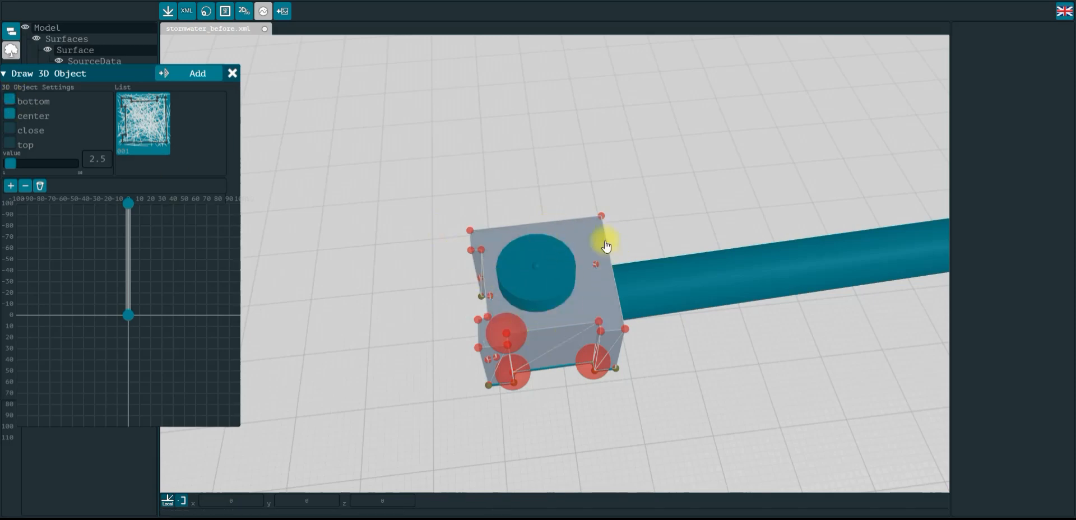
left_click(10, 103)
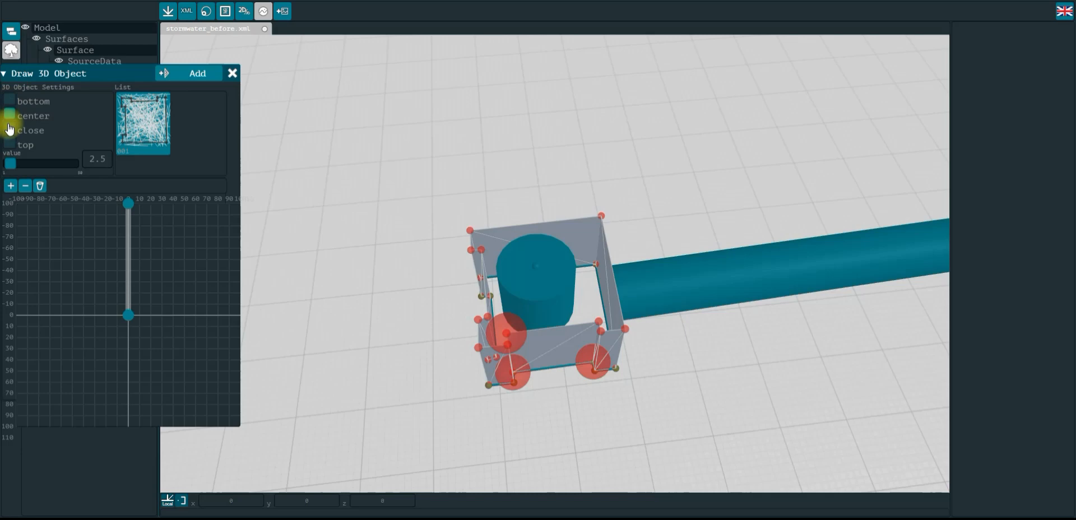
left_click(9, 147)
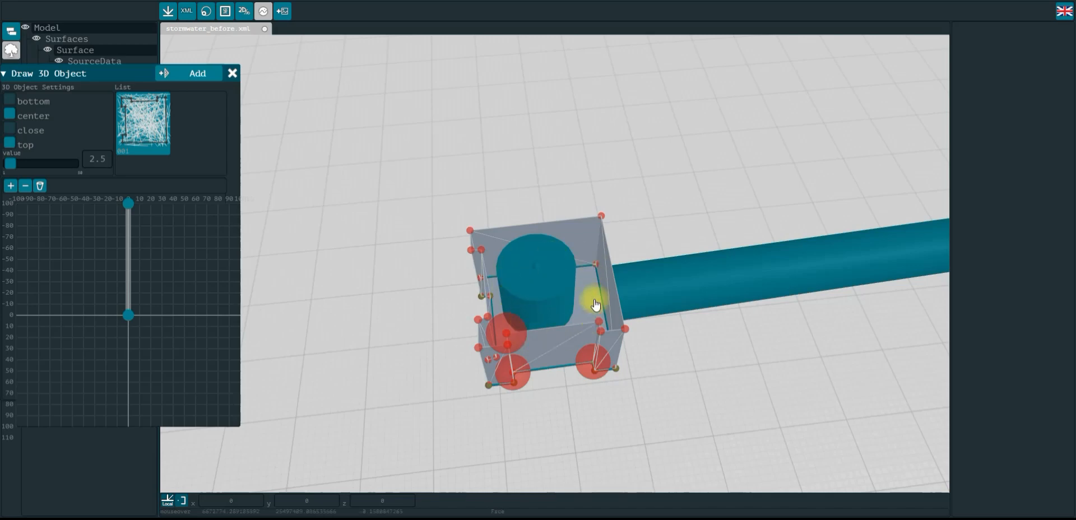
left_click_drag(536, 287, 526, 318)
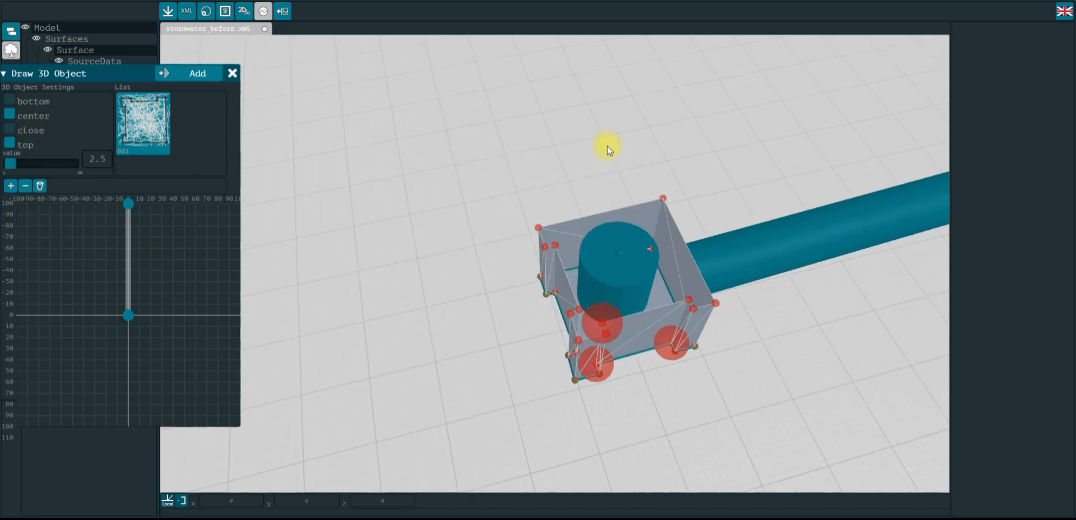
left_click(10, 143)
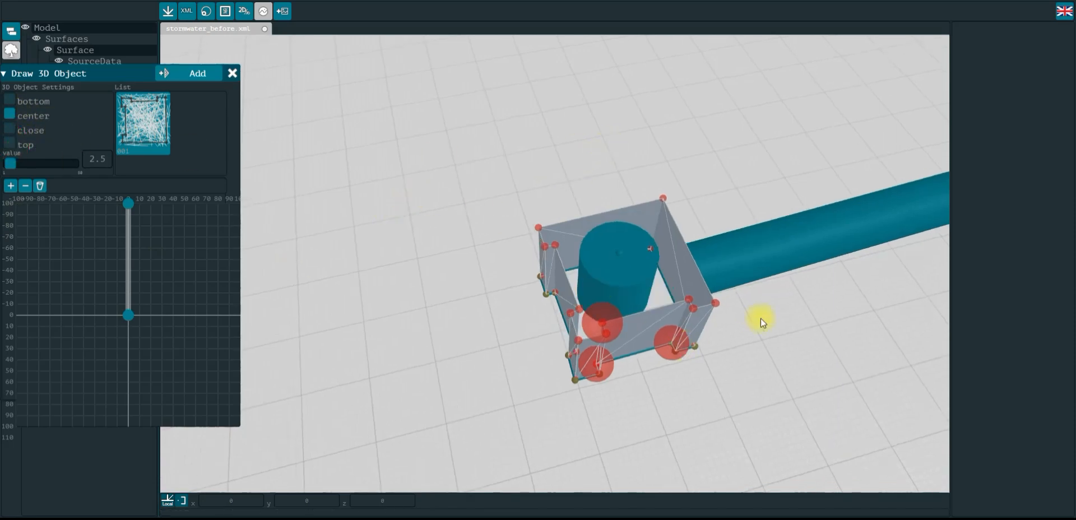
Enable the bottom cap, add the 3D object, and close the Draw 3D Object tool
left_click(10, 101)
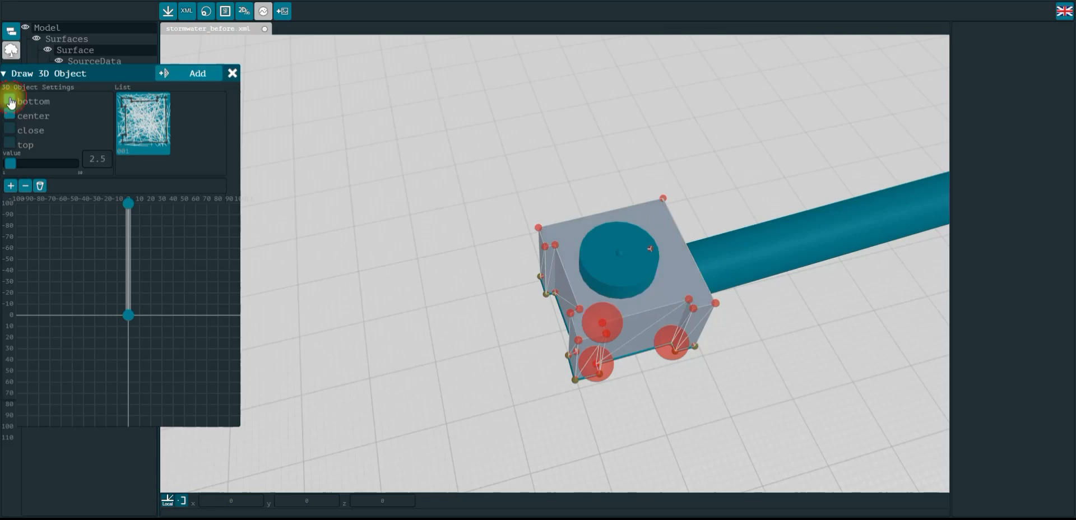
left_click(176, 75)
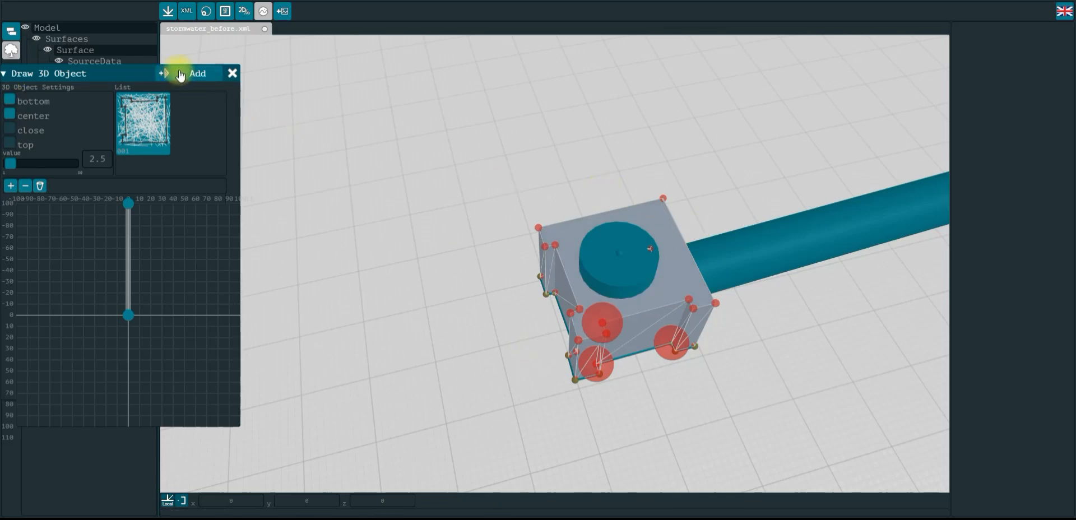
left_click(232, 73)
Orbit and zoom along the pipe network to inspect the new 3D object at the end struct
scroll(312, 184, "down", 5)
left_click_drag(390, 397, 396, 349)
right_click_drag(566, 291, 518, 317)
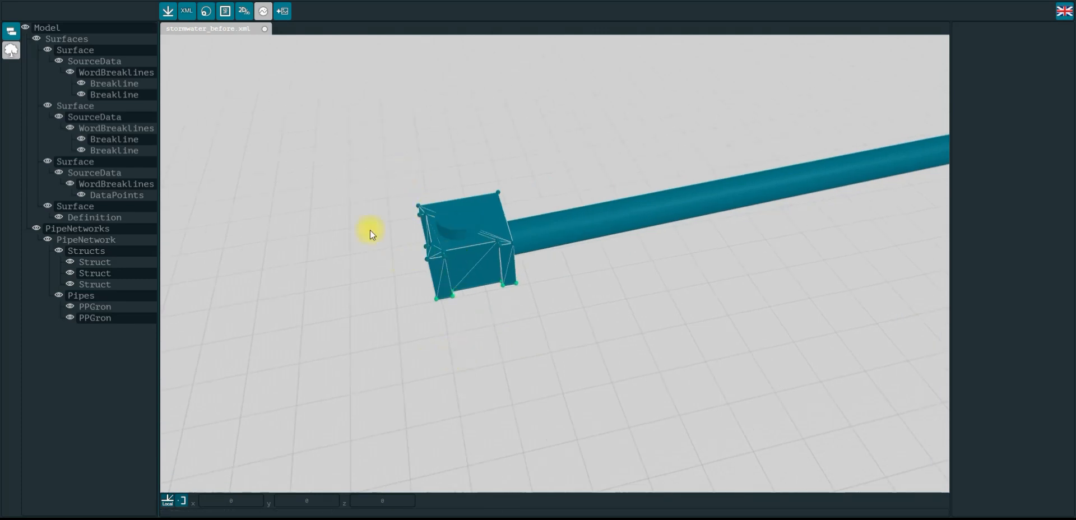
scroll(393, 259, "up", 3)
scroll(376, 212, "down", 3)
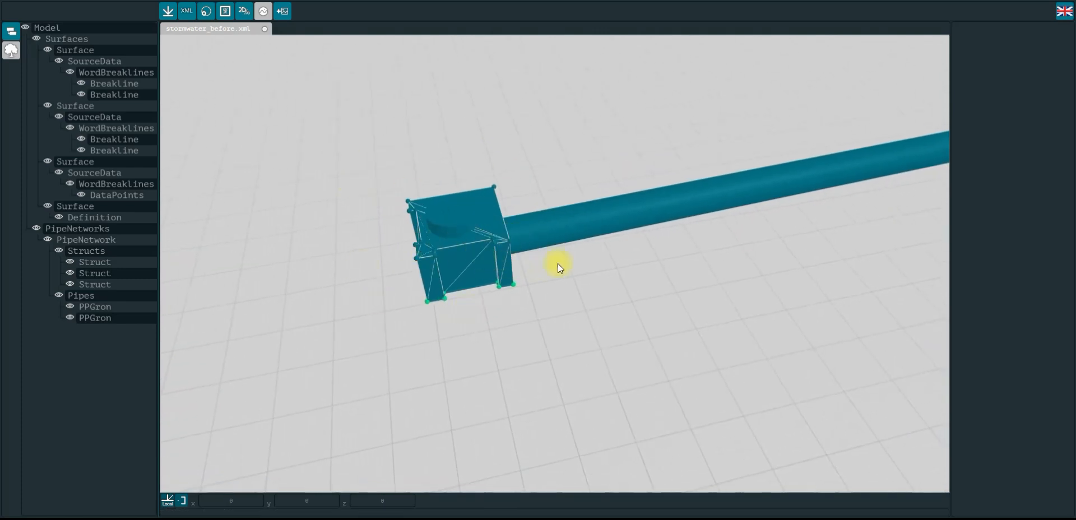
scroll(541, 266, "down", 4)
right_click_drag(862, 276, 204, 327)
right_click_drag(541, 227, 335, 394)
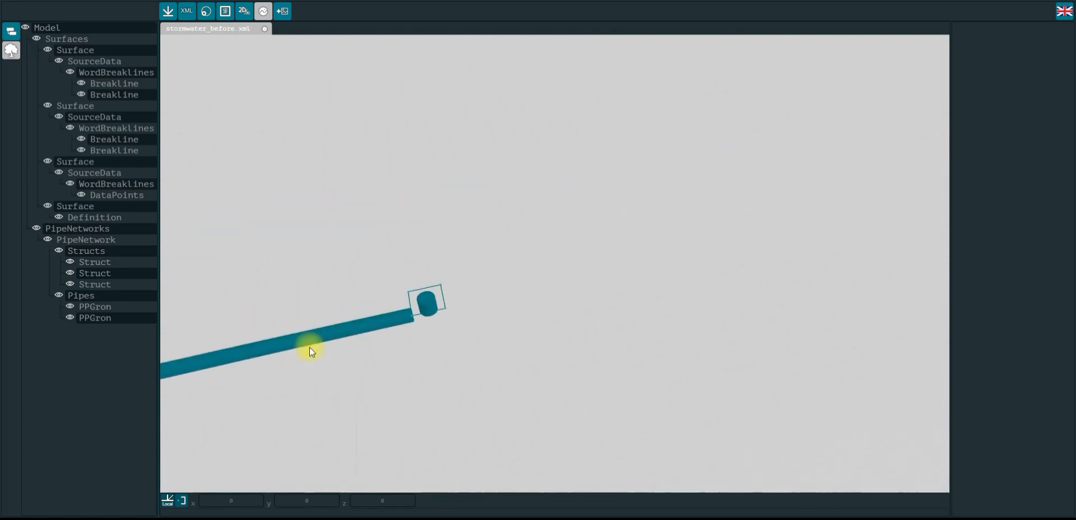
left_click_drag(535, 308, 493, 276)
scroll(492, 277, "up", 6)
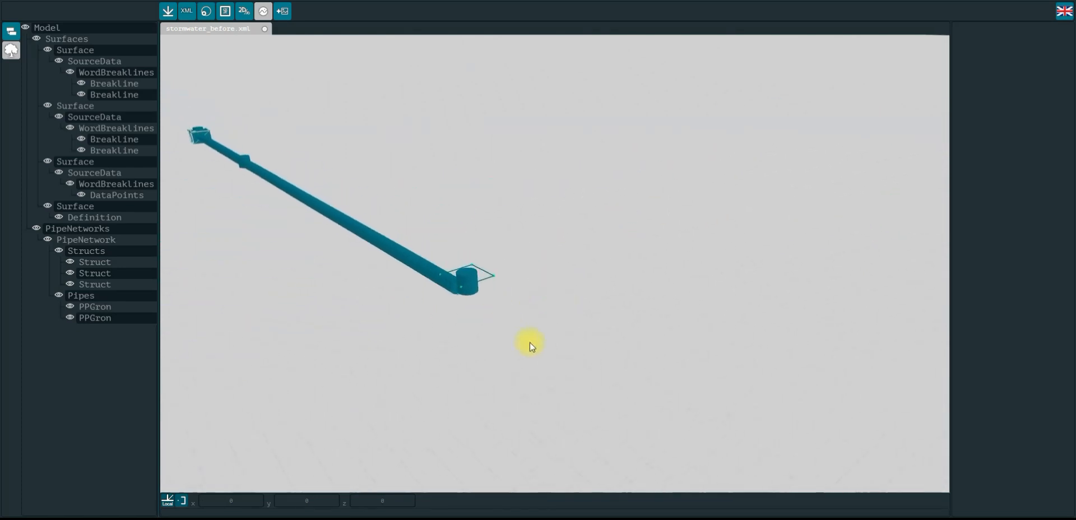
right_click_drag(479, 330, 688, 321)
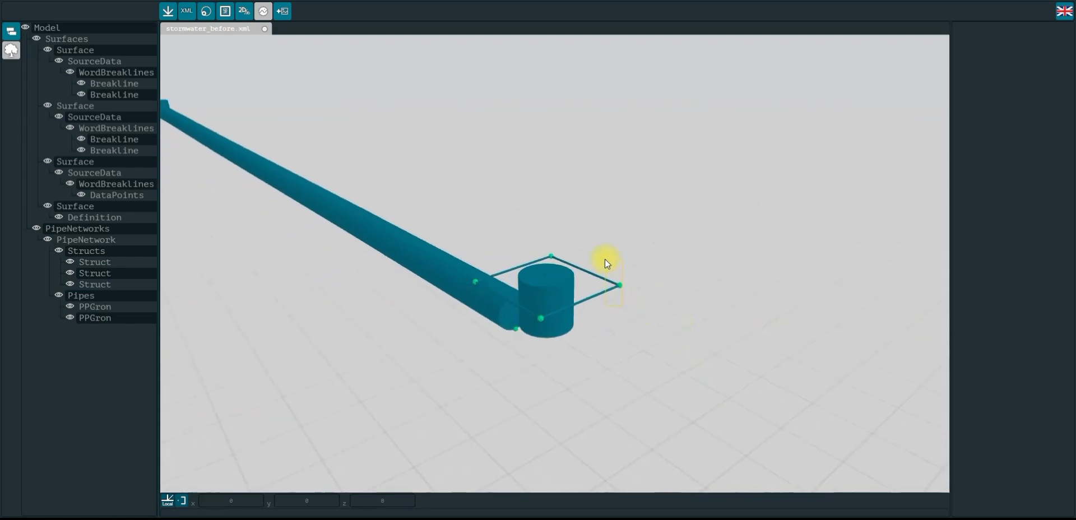
Open Draw 3D Object for the rectangular breakline at the other end struct and drag its profile down to about 100
left_click(586, 253)
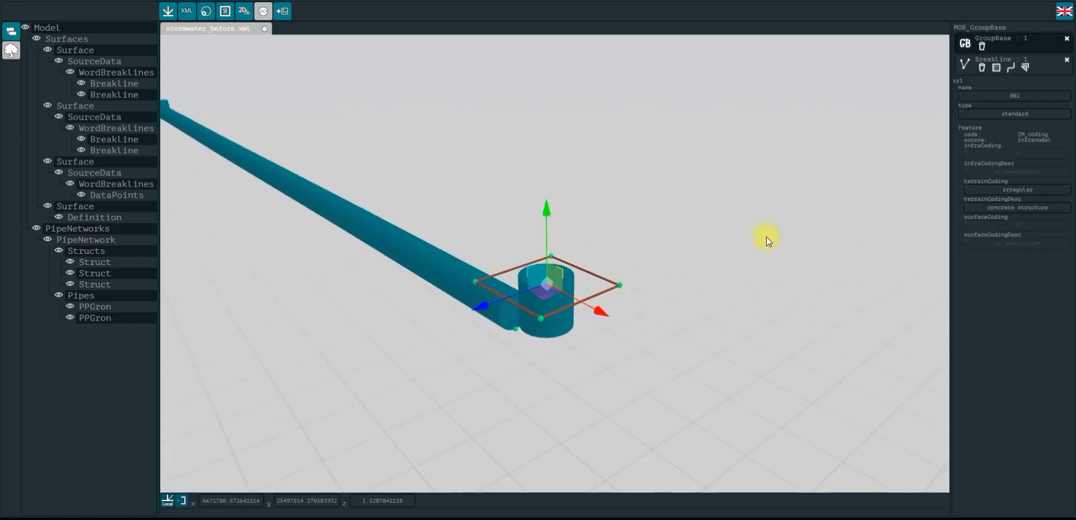
left_click(1025, 67)
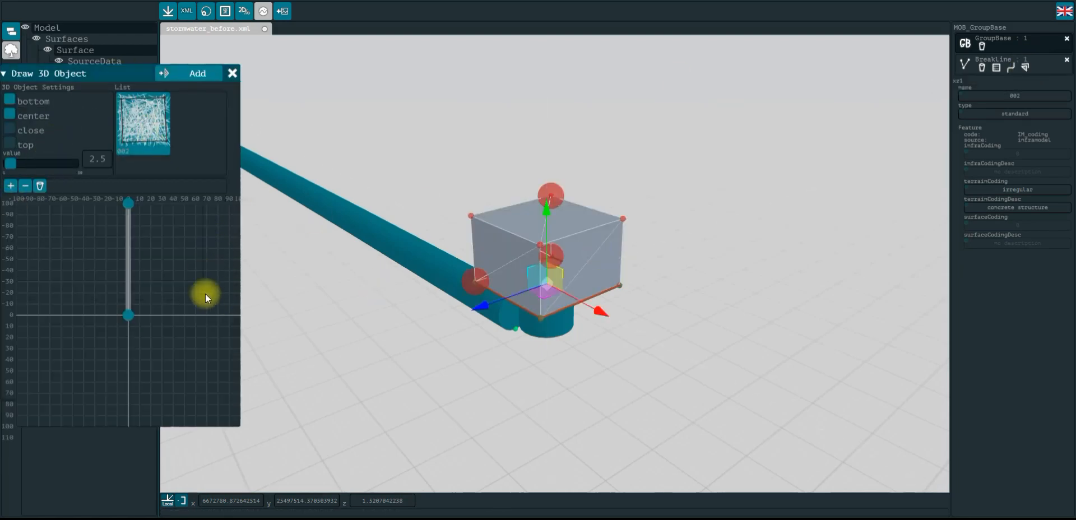
left_click_drag(132, 206, 126, 426)
left_click_drag(437, 364, 478, 366)
right_click_drag(669, 349, 874, 283)
left_click_drag(779, 214, 776, 247)
right_click_drag(776, 247, 729, 393)
left_click_drag(459, 385, 465, 355)
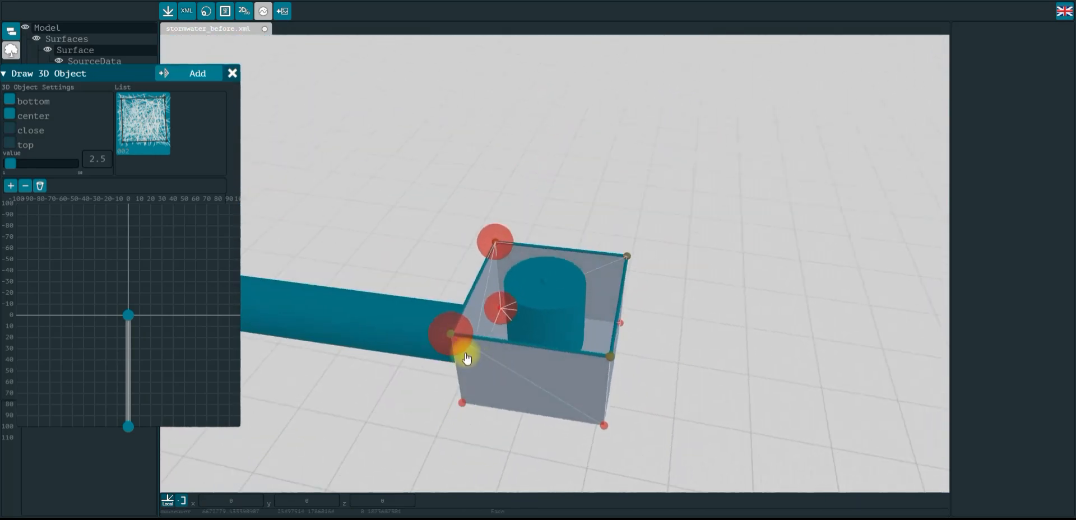
Switch the cap from bottom to top, add the 3D object, and close the tool
left_click(11, 101)
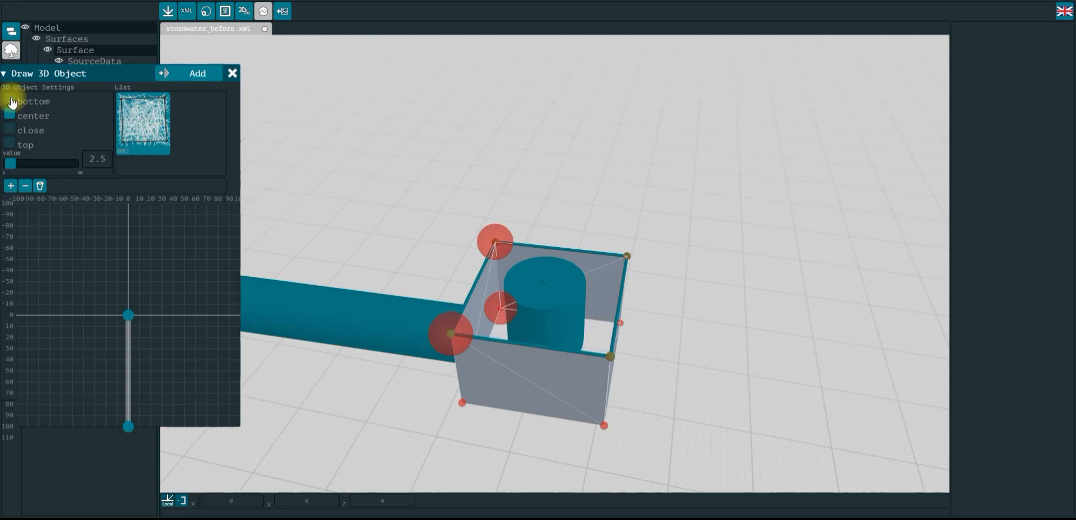
left_click(10, 144)
left_click_drag(671, 175, 766, 26)
left_click(205, 81)
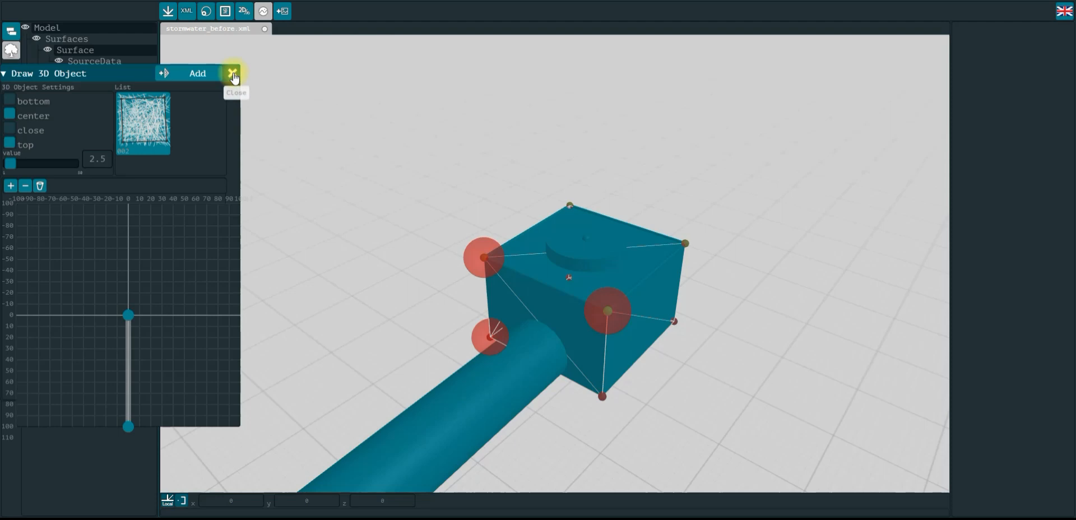
left_click(233, 73)
Orbit and zoom around the whole pipe network to inspect both new 3D objects
mouse_move(452, 156)
left_mouse_down()
mouse_move(697, 124)
mouse_move(676, 160)
mouse_move(641, 162)
mouse_move(342, 123)
mouse_move(579, 168)
mouse_move(413, 159)
mouse_move(291, 204)
mouse_move(557, 117)
mouse_move(645, 112)
left_mouse_up()
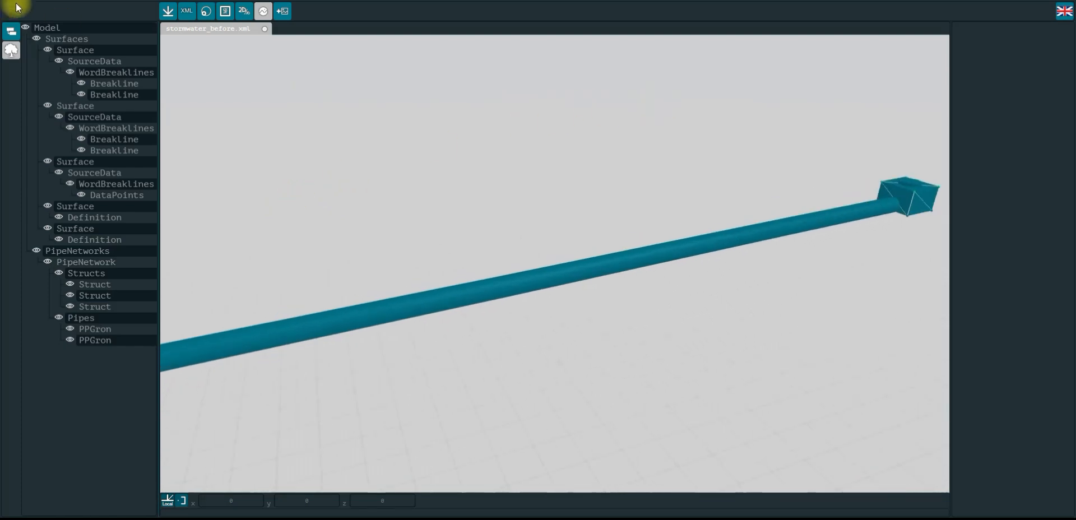
left_click(225, 11)
left_click_drag(613, 299, 629, 329)
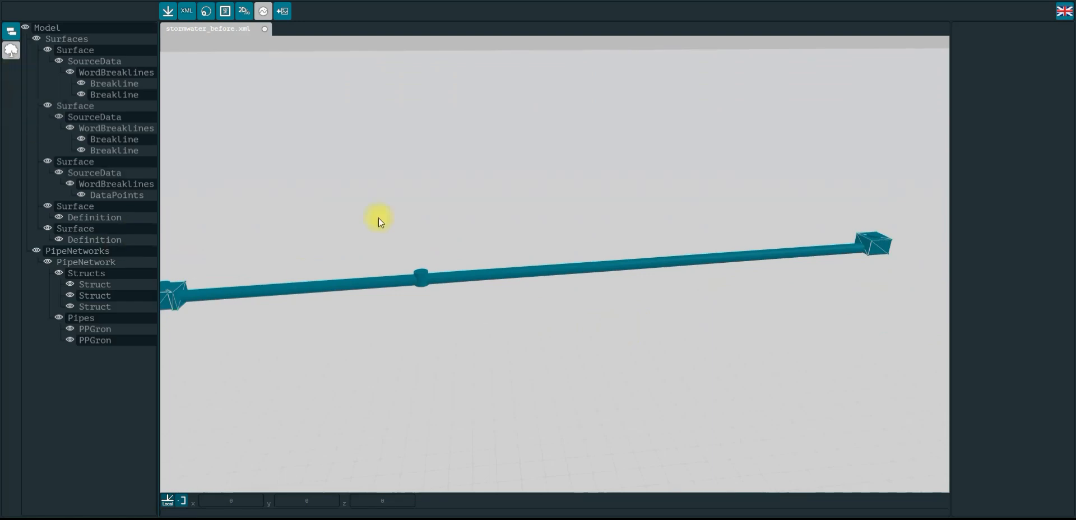
left_click_drag(426, 221, 644, 190)
scroll(456, 247, "up", 5)
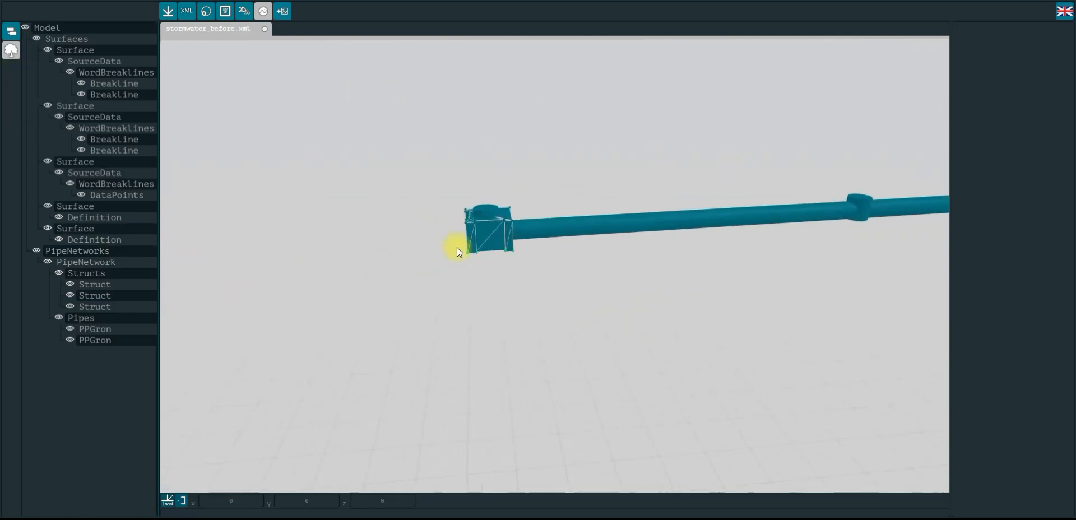
scroll(456, 247, "up", 3)
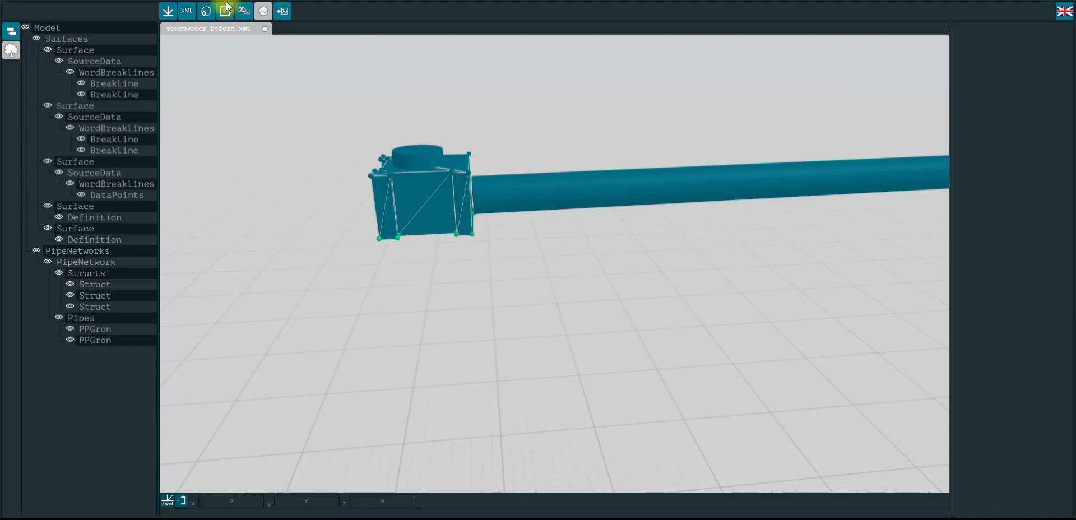
left_click(208, 11)
left_click(208, 12)
scroll(904, 136, "down", 4)
left_click_drag(540, 307, 587, 320)
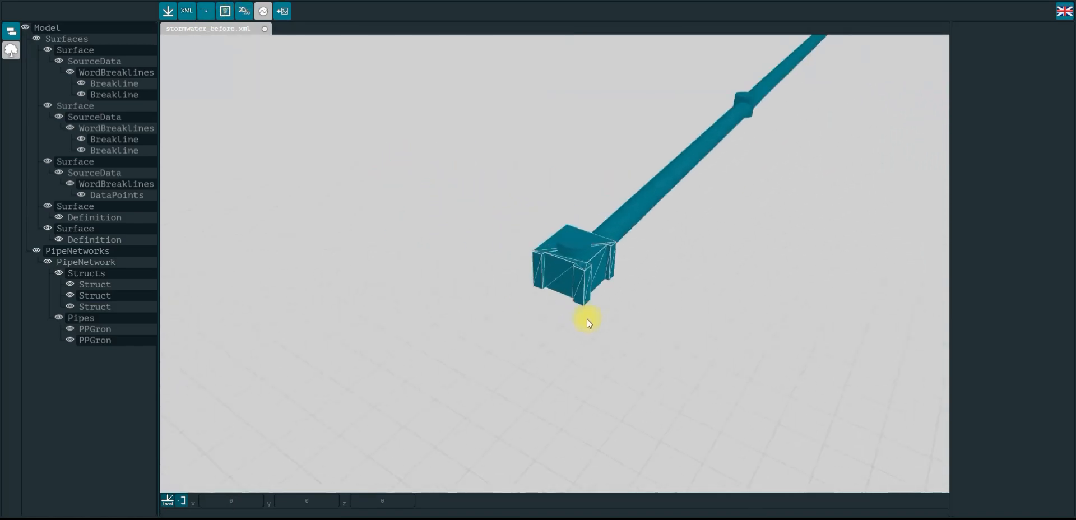
left_click_drag(759, 247, 606, 374)
left_click_drag(428, 156, 410, 178)
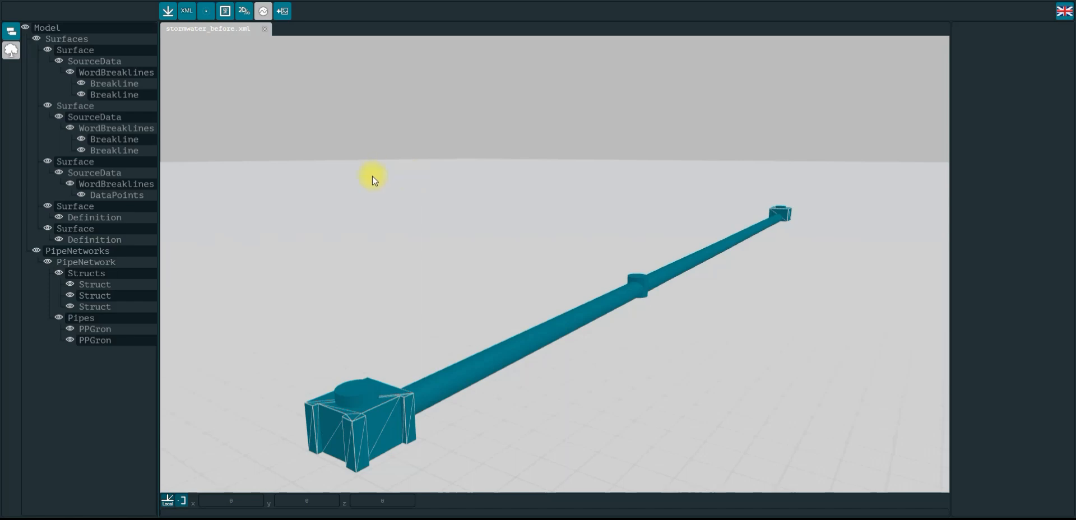
Turn on the background satellite map to locate the pipe network, pan around it, then switch the map off
left_click(264, 8)
scroll(498, 210, "down", 3)
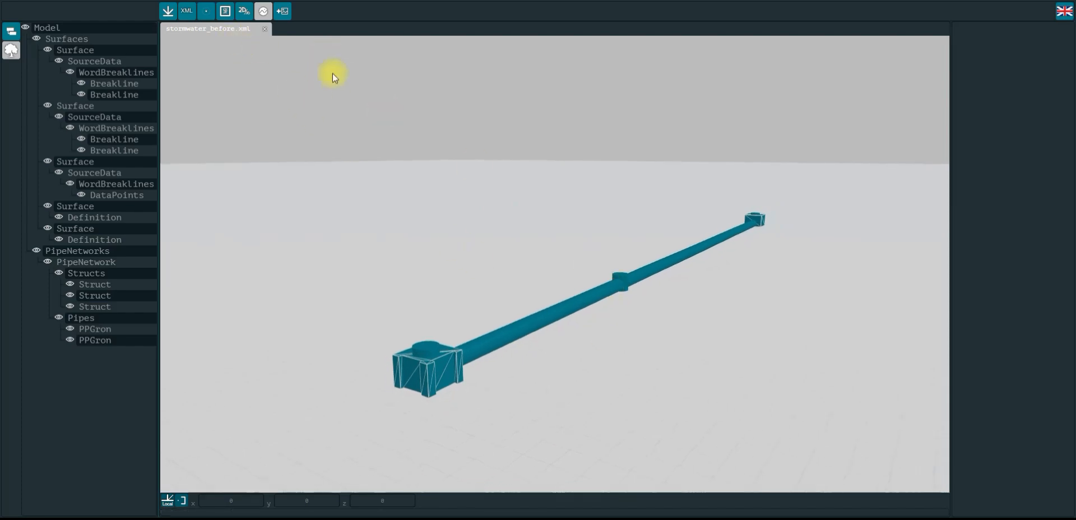
left_click(264, 11)
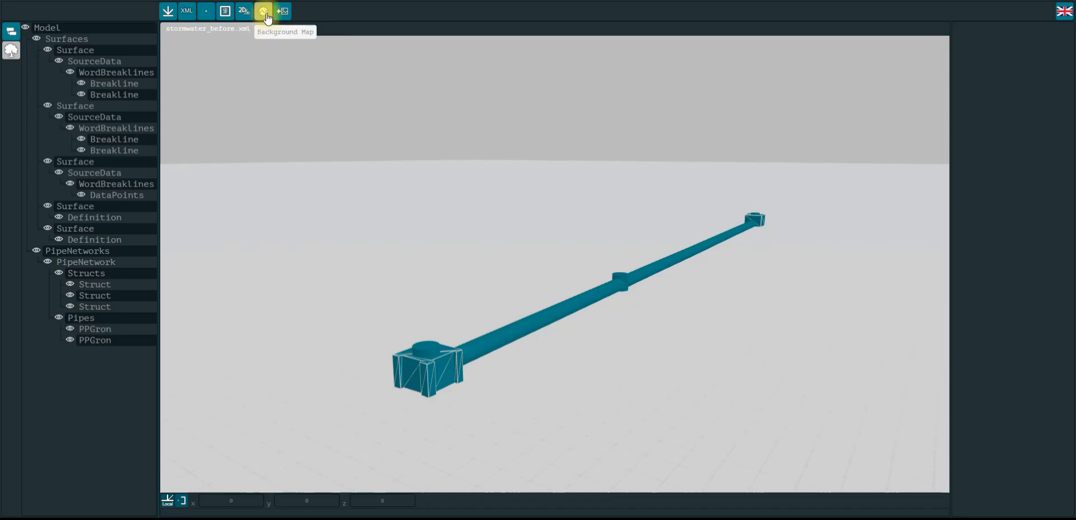
scroll(601, 251, "down", 5)
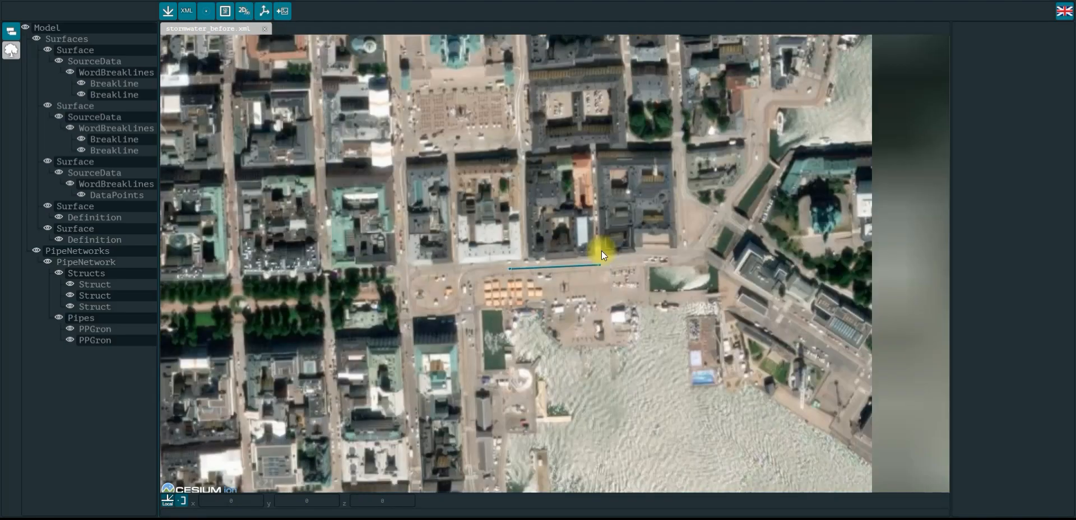
scroll(601, 250, "up", 6)
mouse_move(534, 216)
left_mouse_down()
mouse_move(531, 187)
mouse_move(647, 177)
mouse_move(440, 157)
mouse_move(529, 178)
mouse_move(586, 167)
mouse_move(507, 153)
mouse_move(561, 157)
mouse_move(507, 165)
mouse_move(505, 223)
mouse_move(507, 194)
mouse_move(608, 194)
left_mouse_up()
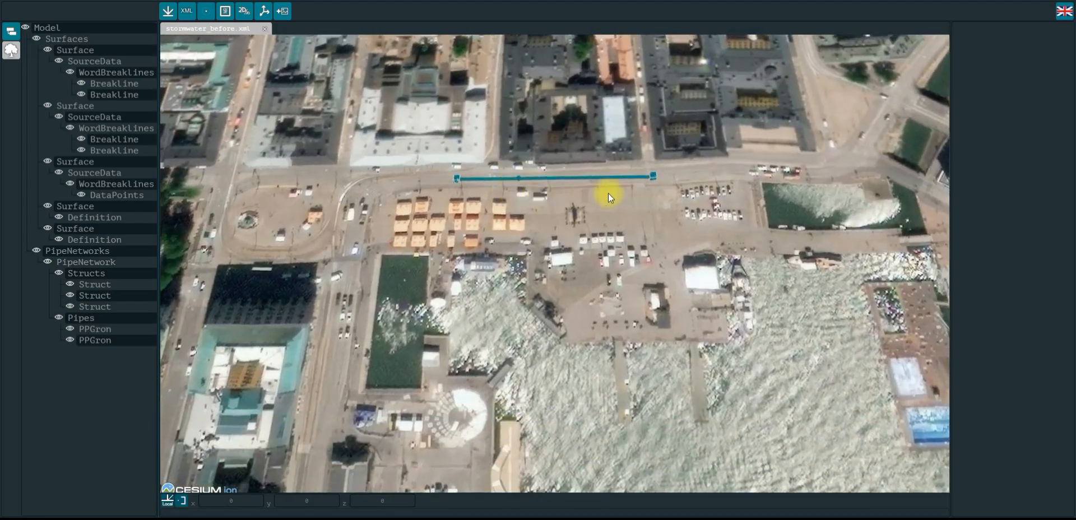
mouse_move(542, 217)
left_mouse_down()
mouse_move(542, 258)
mouse_move(538, 244)
left_mouse_up()
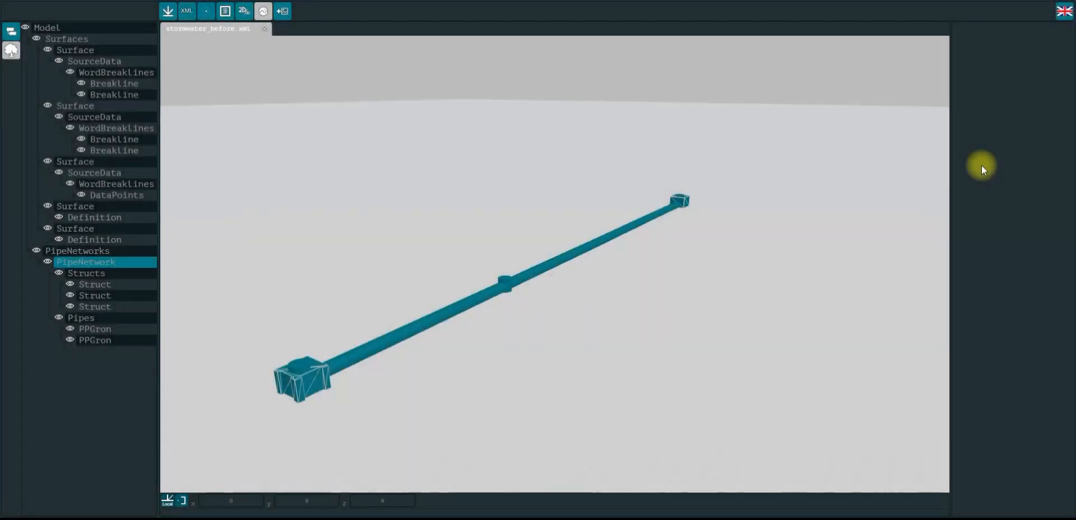
Orbit the view and select each surface, breakline, data points and definition in the model tree to inspect their properties
left_click_drag(883, 206, 708, 209)
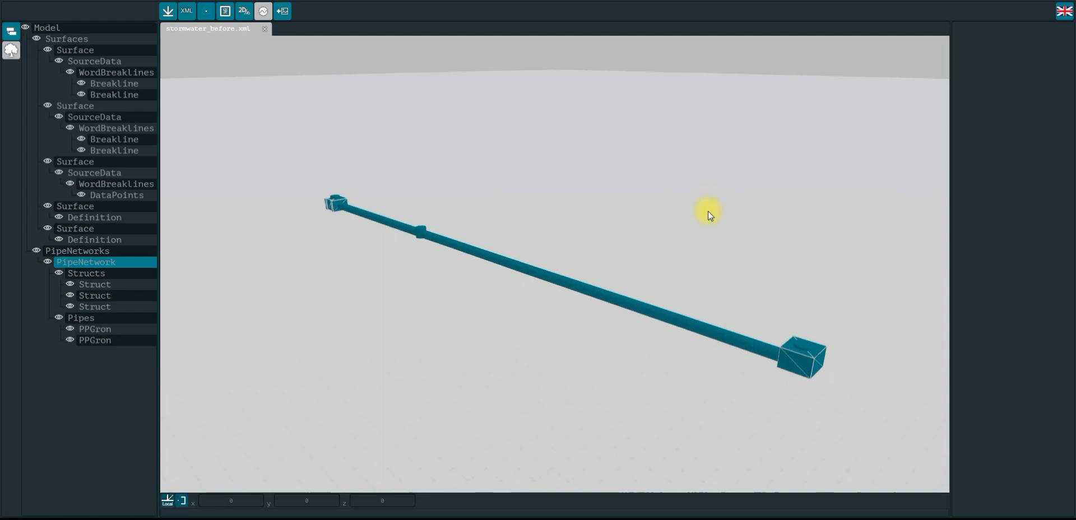
left_click_drag(403, 139, 412, 139)
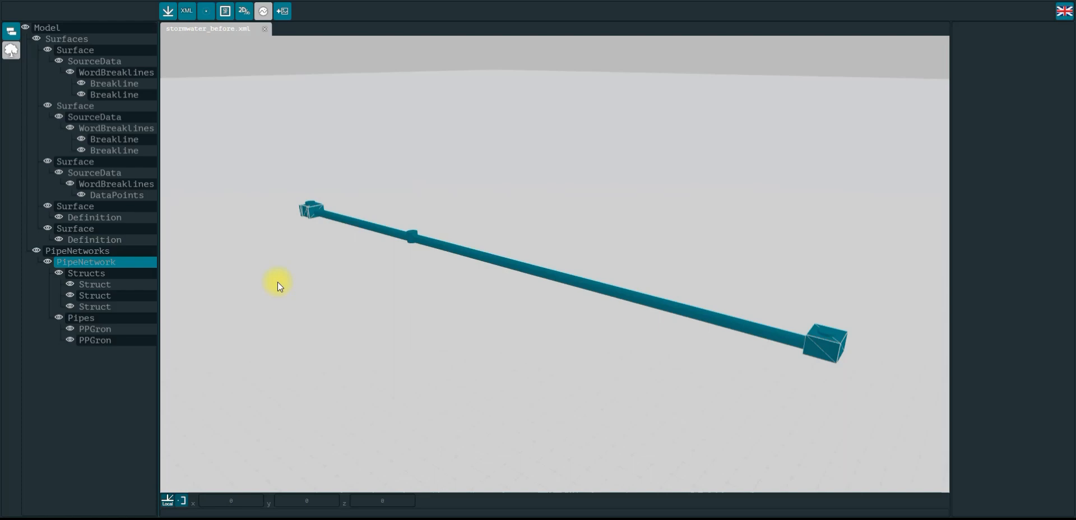
left_click(93, 49)
left_click(93, 106)
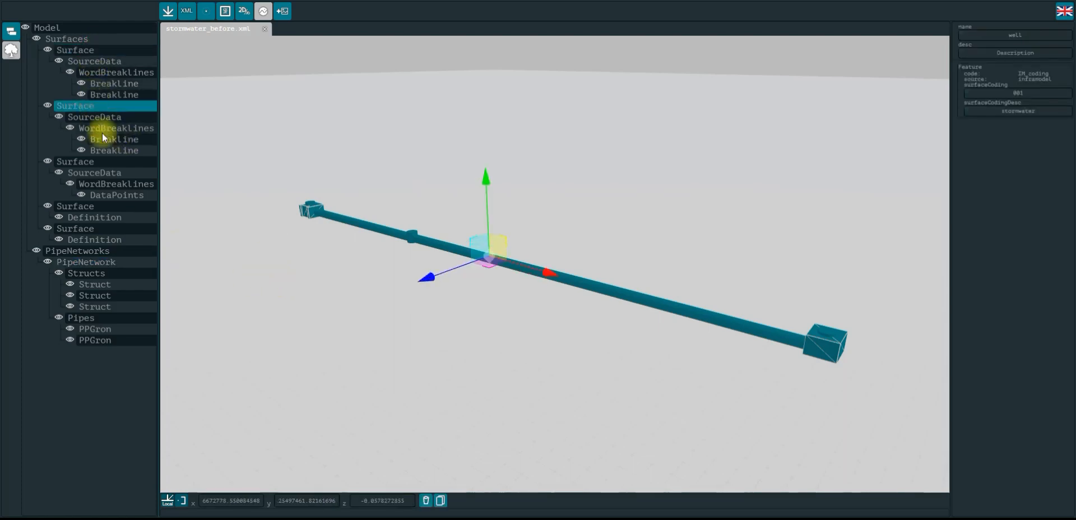
left_click(105, 162)
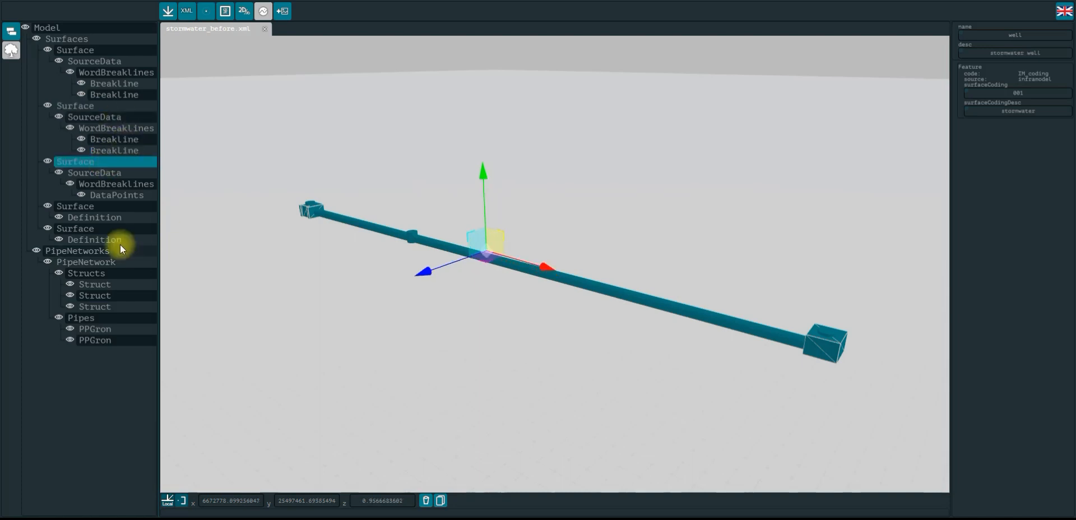
left_click(109, 207)
left_click(115, 227)
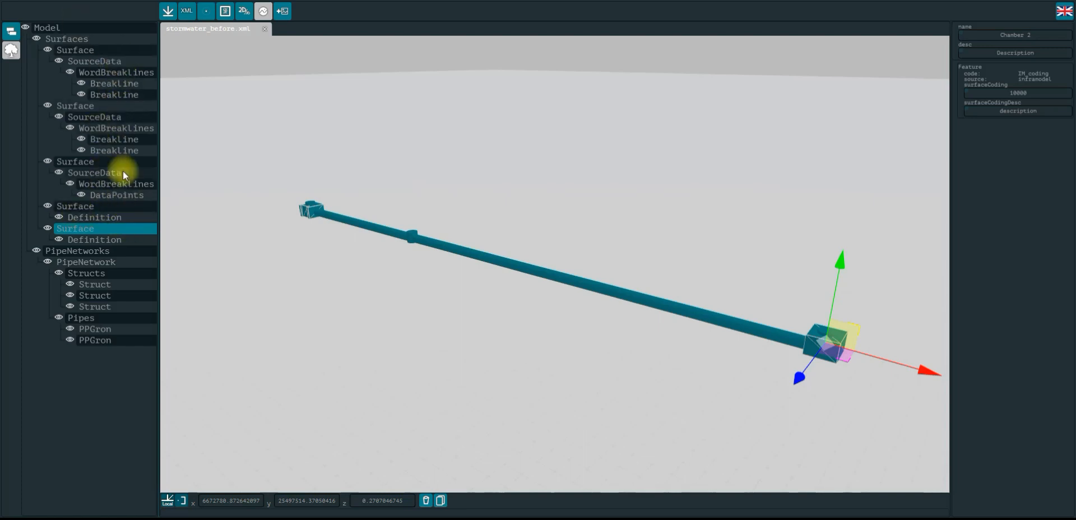
left_click_drag(730, 227, 691, 199)
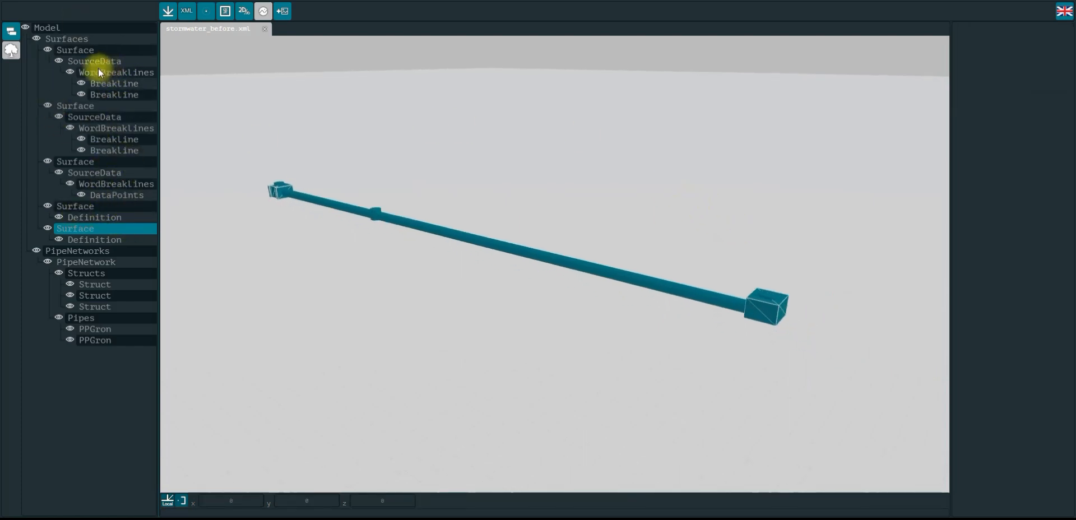
left_click(112, 84)
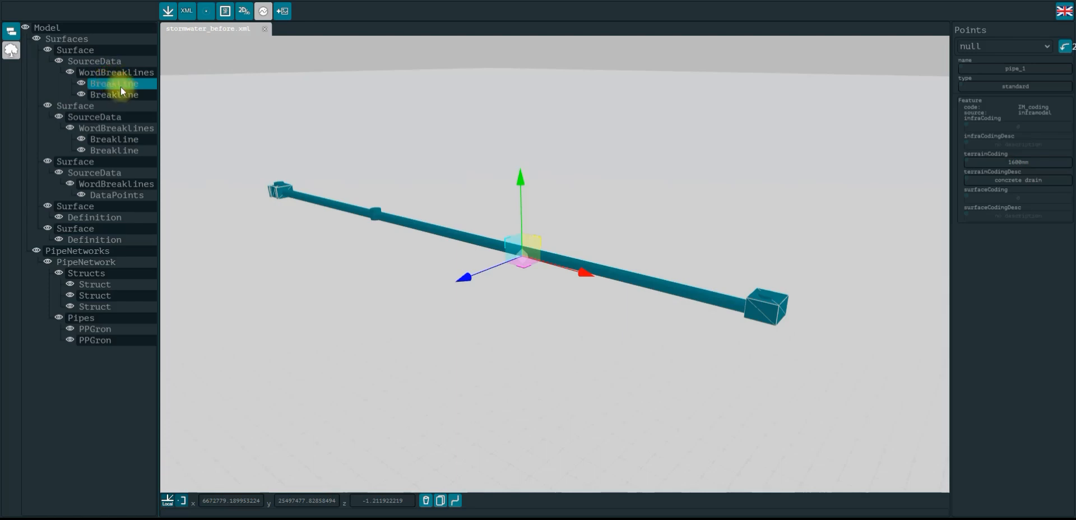
left_click(126, 195)
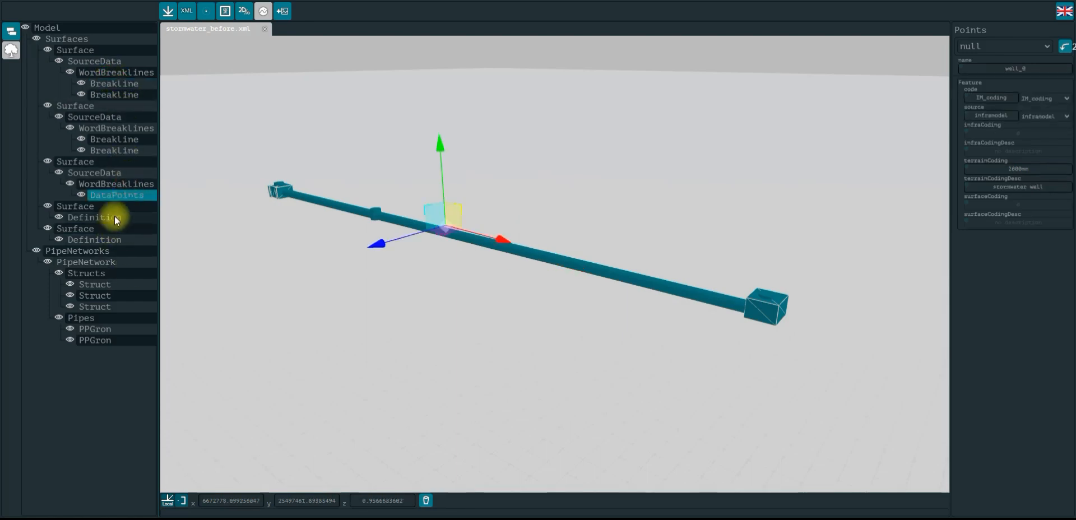
left_click(114, 217)
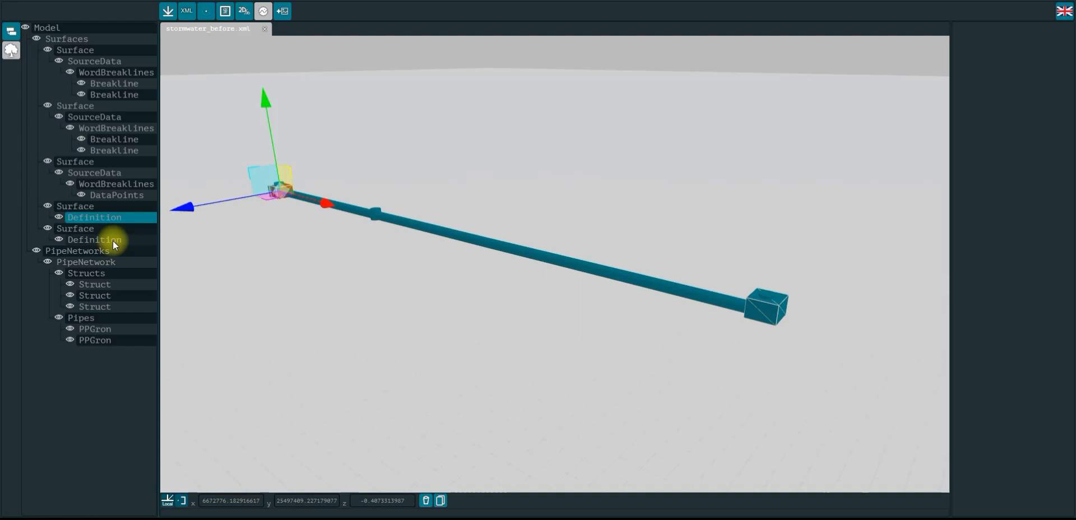
left_click(113, 240)
Deselect everything and zoom in on the rectangular 3D object at the end struct
left_click(698, 212)
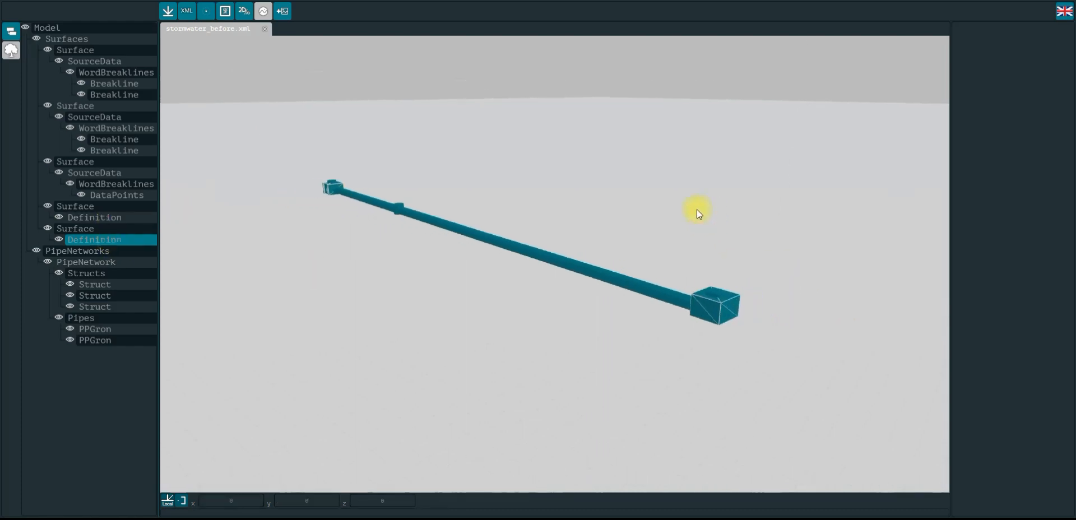
scroll(746, 264, "up", 5)
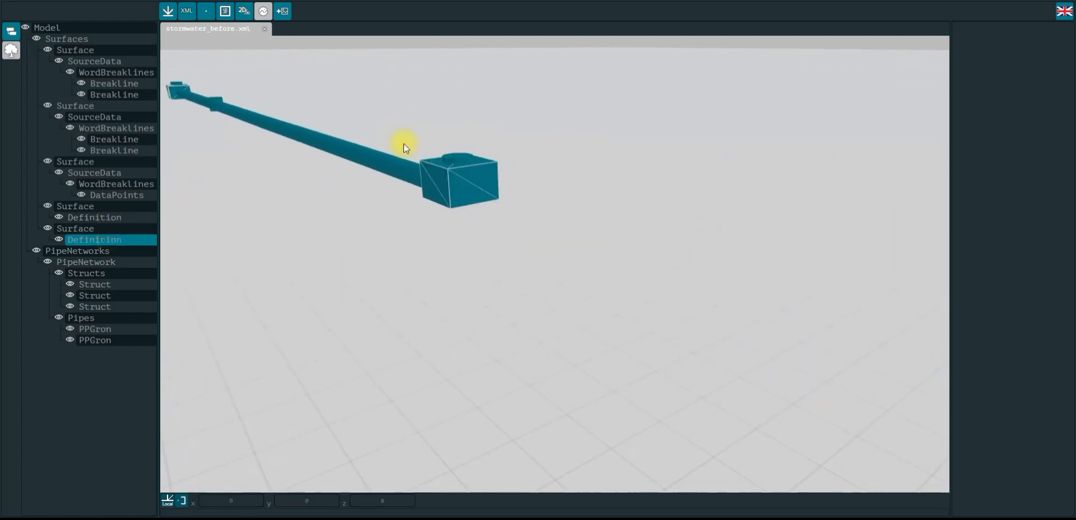
scroll(519, 149, "up", 5)
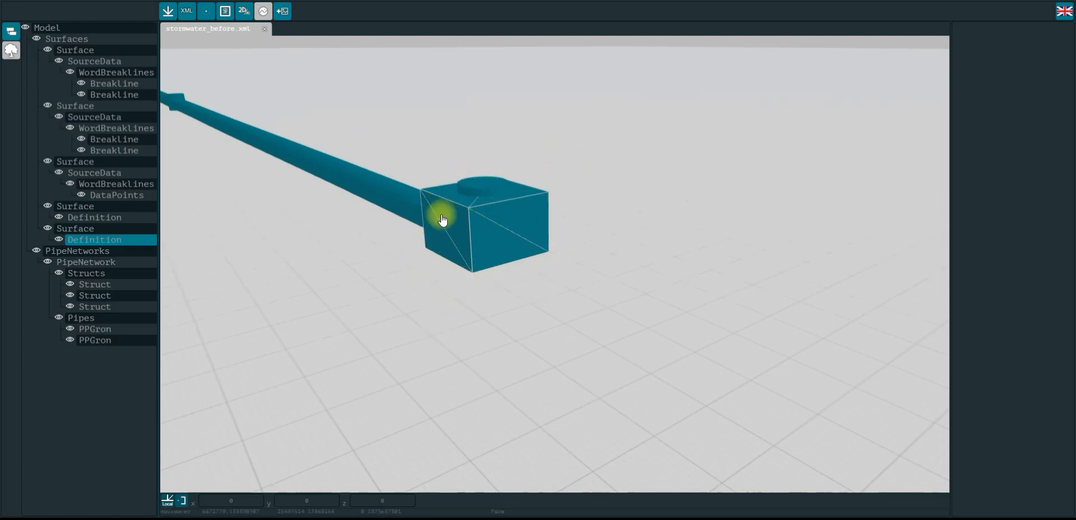
middle_click_drag(598, 152, 608, 160)
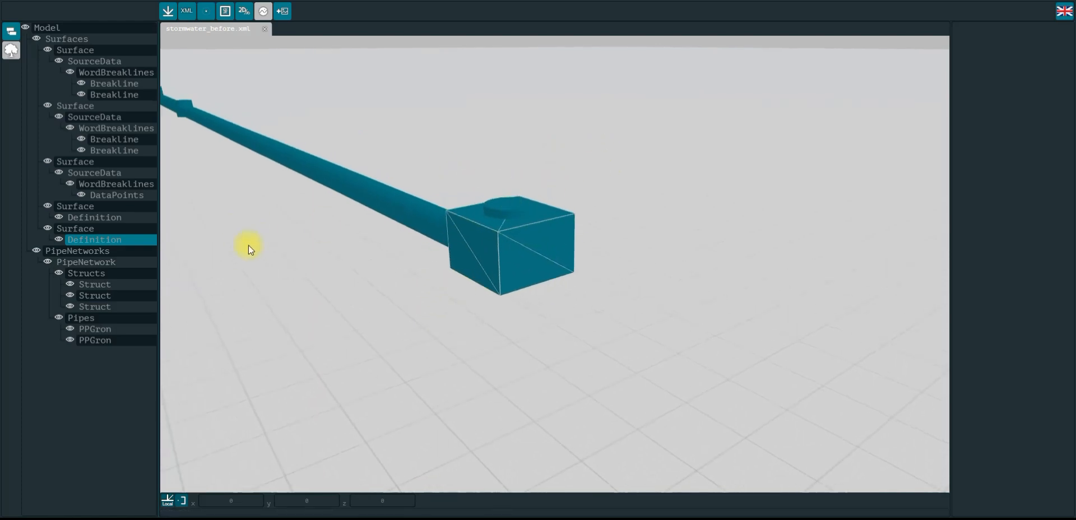
Select the pipe network, each pipe segment and each struct in turn to inspect their properties
left_click(82, 262)
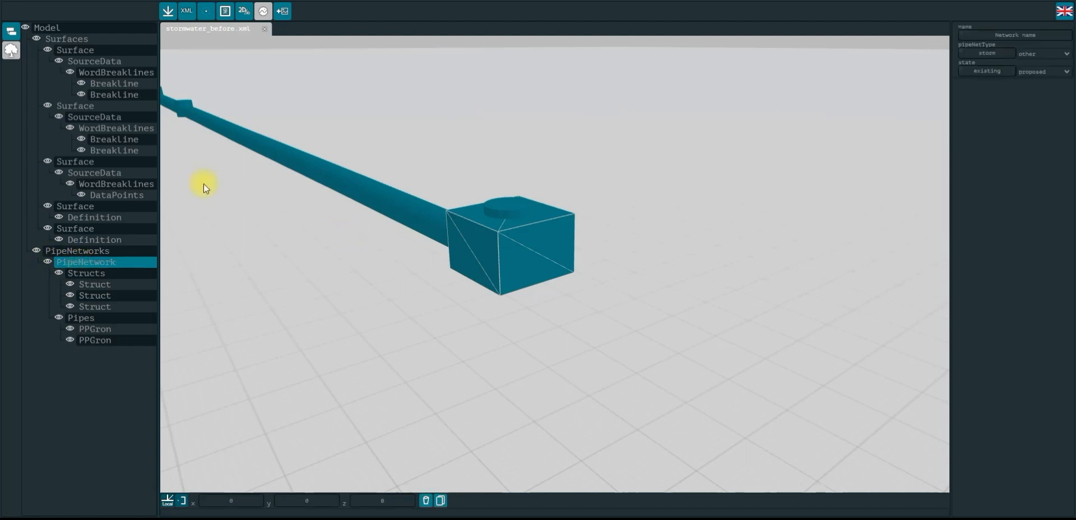
scroll(203, 183, "down", 4)
scroll(308, 186, "up", 5)
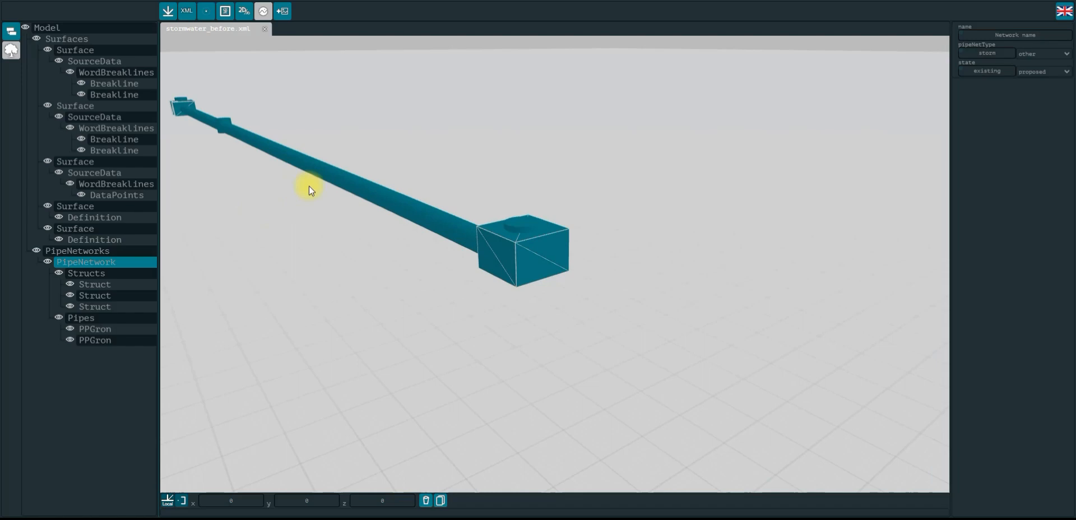
left_click(373, 192)
left_click(294, 172)
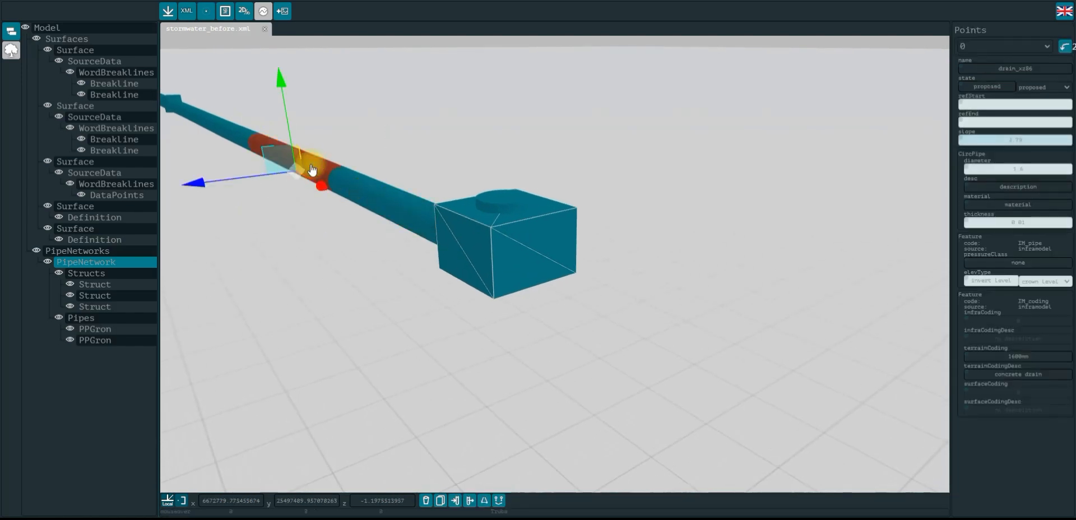
left_click(221, 116)
left_click(226, 132)
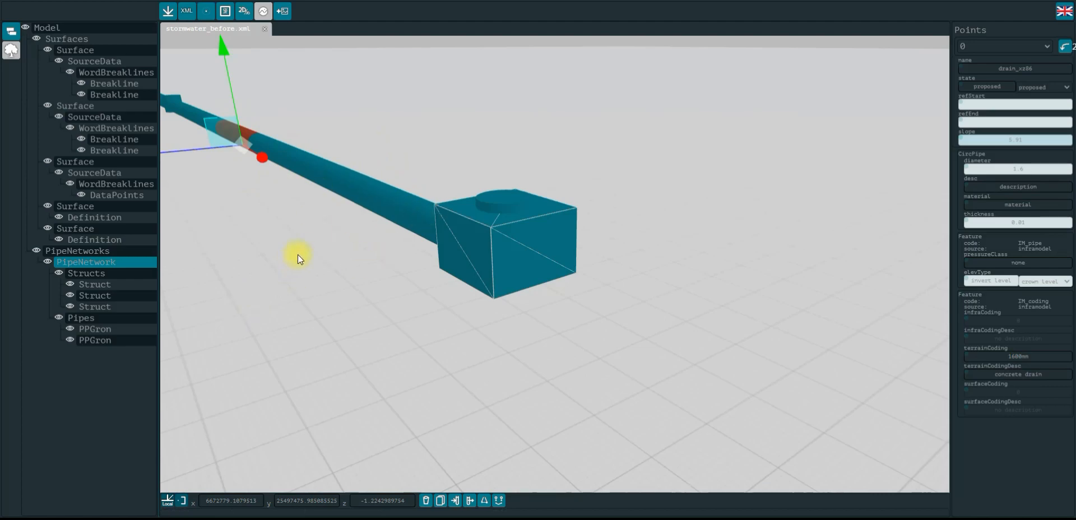
scroll(298, 255, "down", 2)
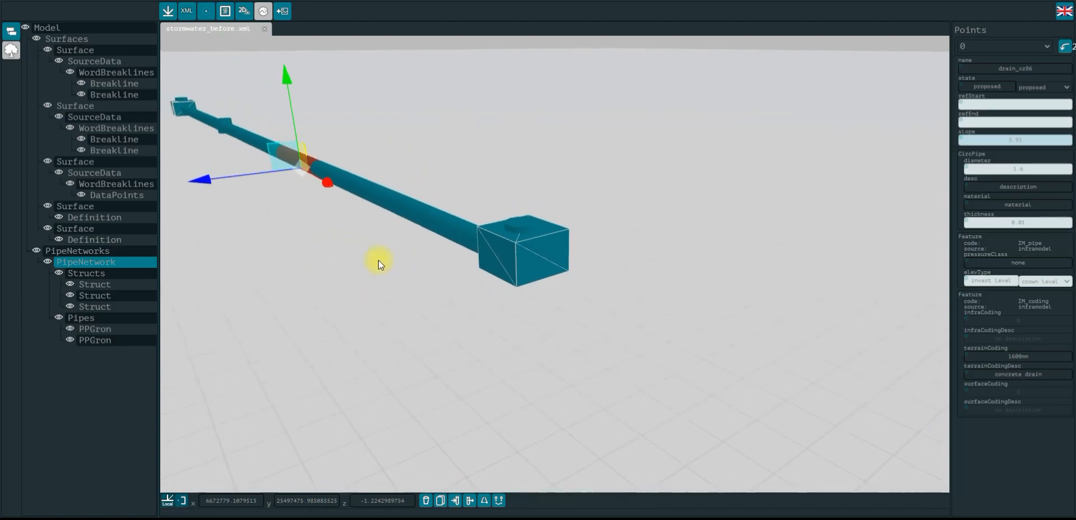
left_click(338, 253)
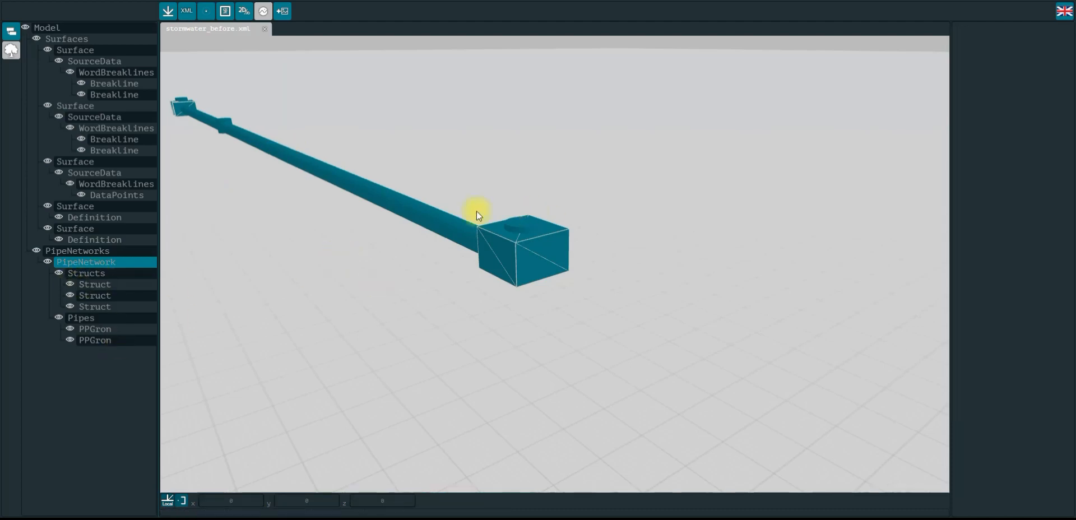
left_click(456, 226)
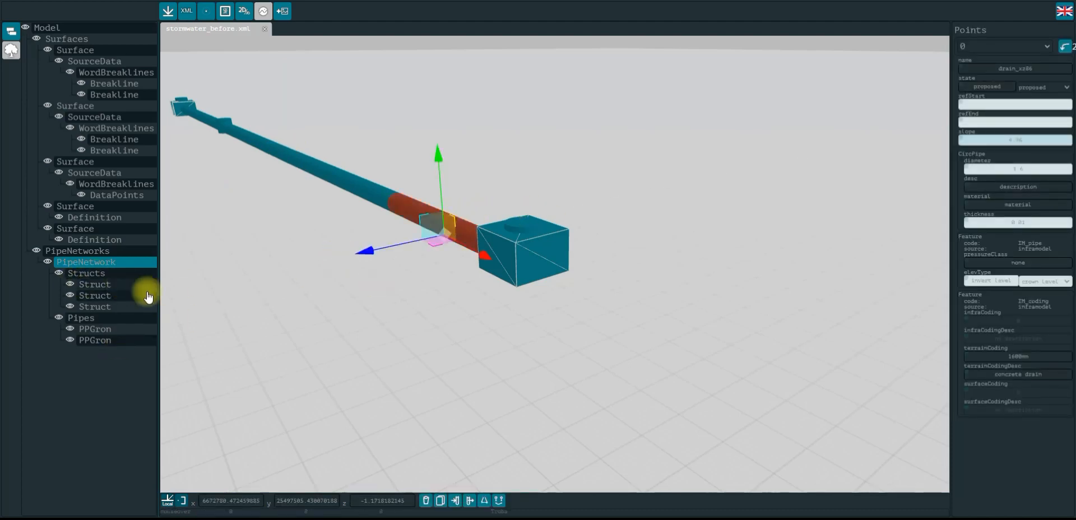
left_click(81, 285)
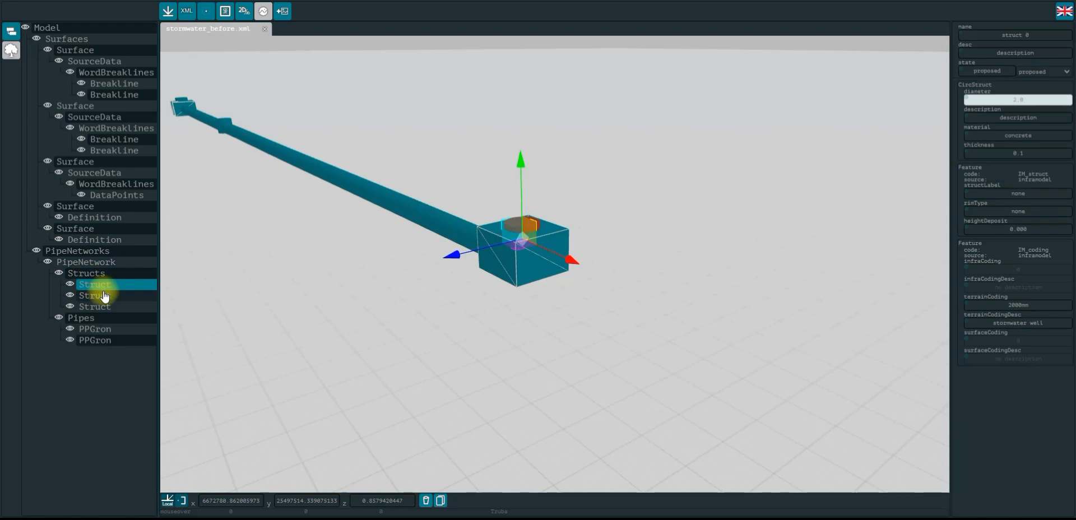
left_click(106, 296)
left_click(114, 307)
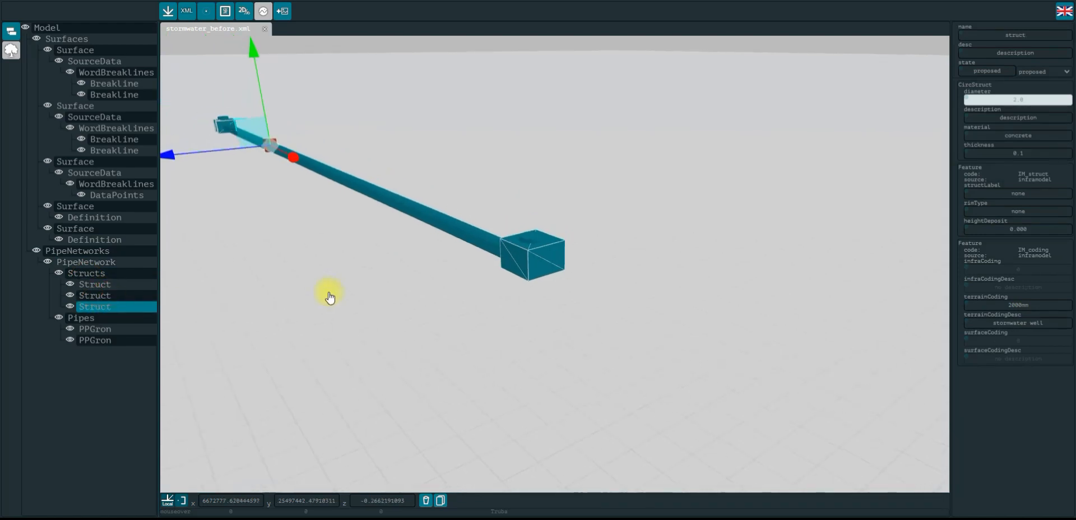
Orbit, pan and zoom to frame the whole pipe network
left_click_drag(305, 264, 413, 282)
scroll(536, 149, "down", 4)
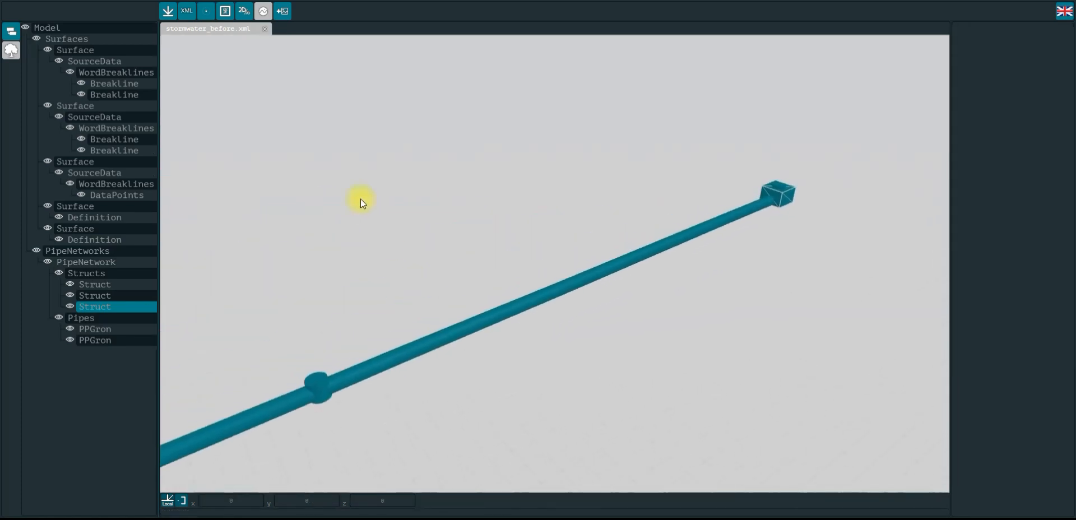
left_click_drag(360, 200, 435, 133)
left_click_drag(330, 193, 357, 184)
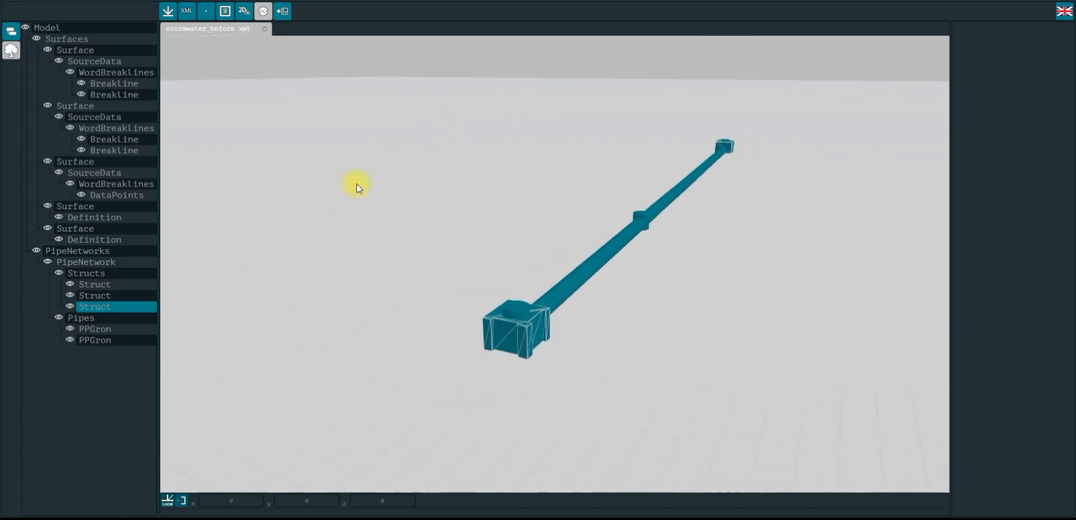
left_click_drag(605, 130, 341, 213)
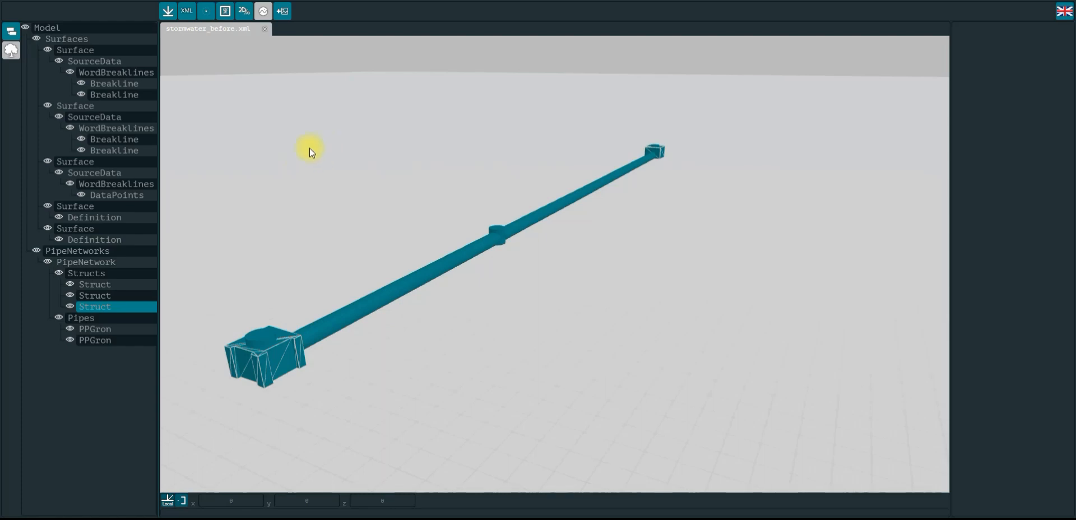
left_click_drag(294, 161, 308, 151)
left_click_drag(255, 176, 341, 175)
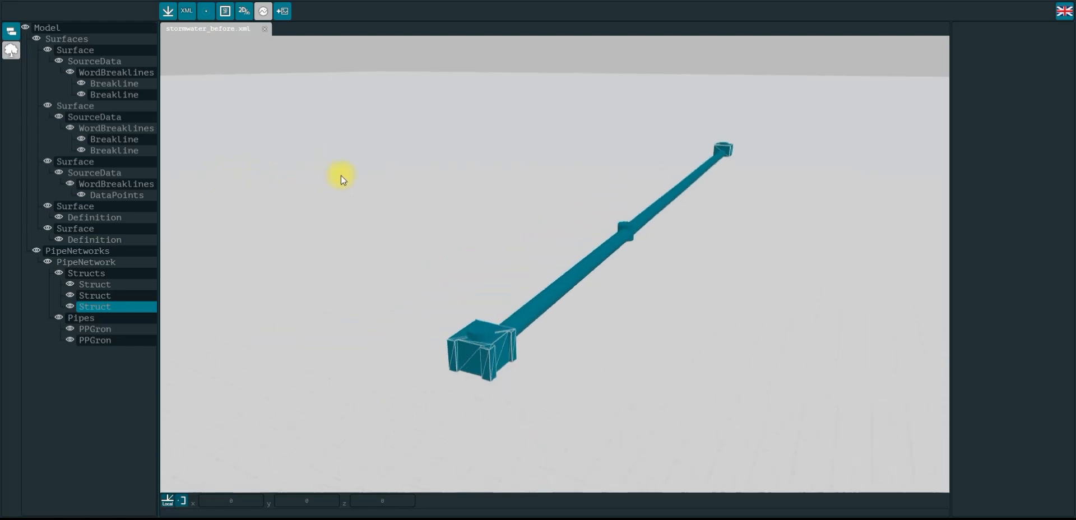
Box-select the whole pipe network and remove breaklines, structs, definitions and faces from the selection, keeping pipes and points
left_click_drag(412, 193, 396, 192)
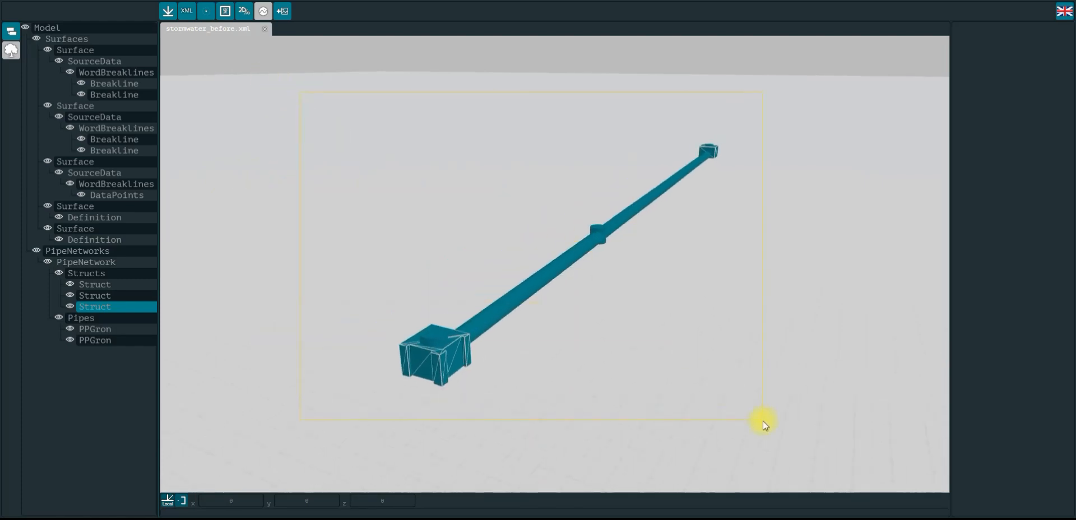
left_click_drag(763, 420, 762, 421)
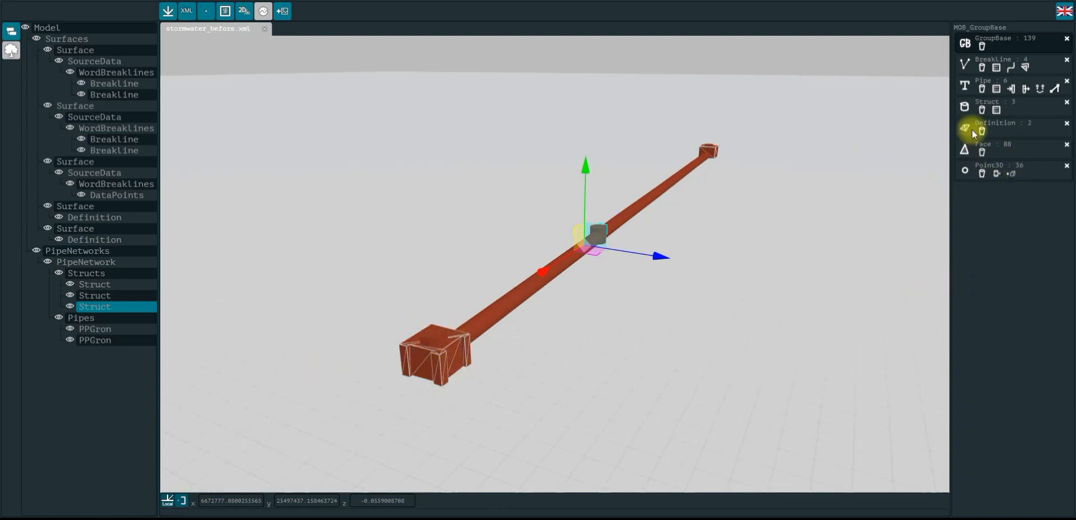
left_click(1067, 61)
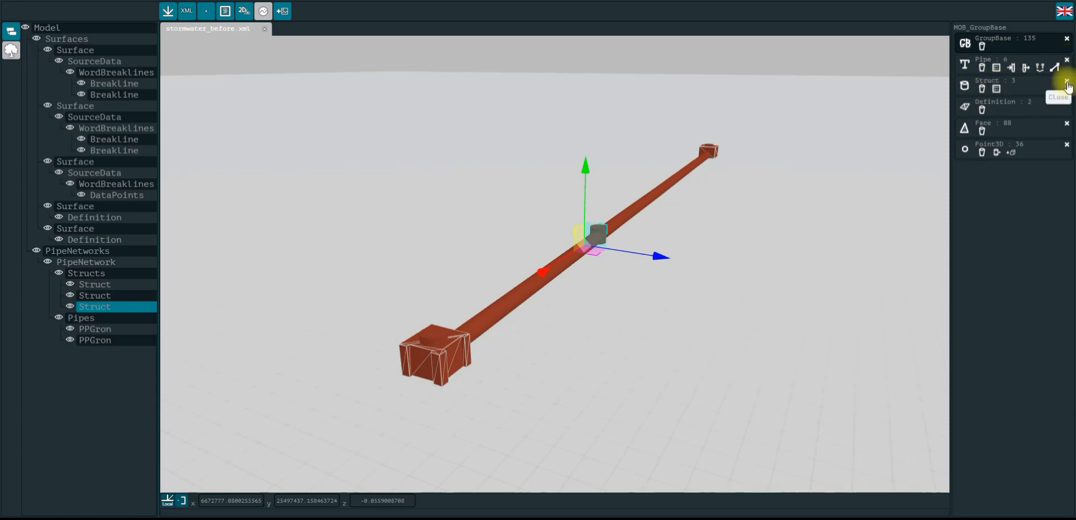
left_click(1066, 81)
left_click(1067, 83)
left_click(1067, 82)
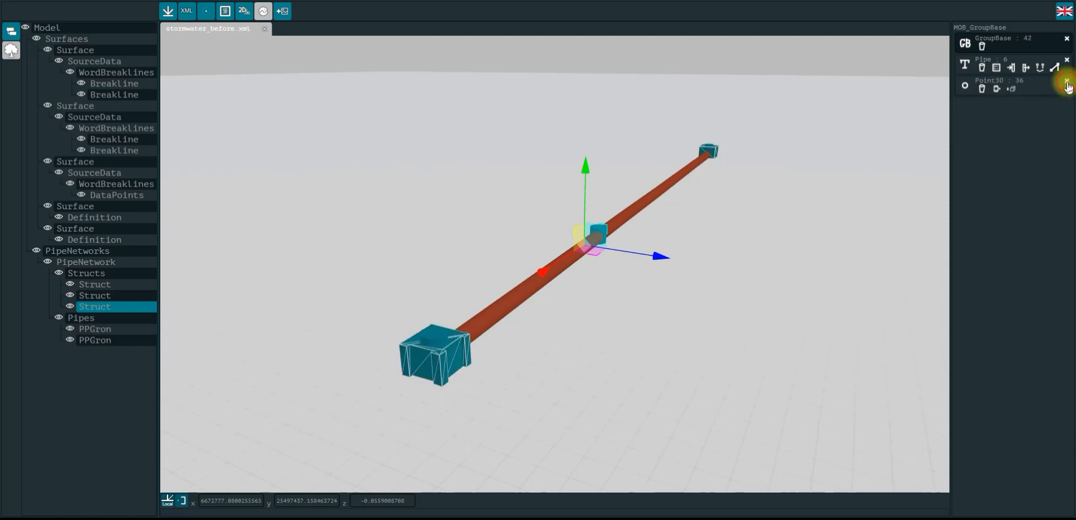
Remove the point from the selection and start adding pipe connections, applying the default struct settings
left_click(1067, 83)
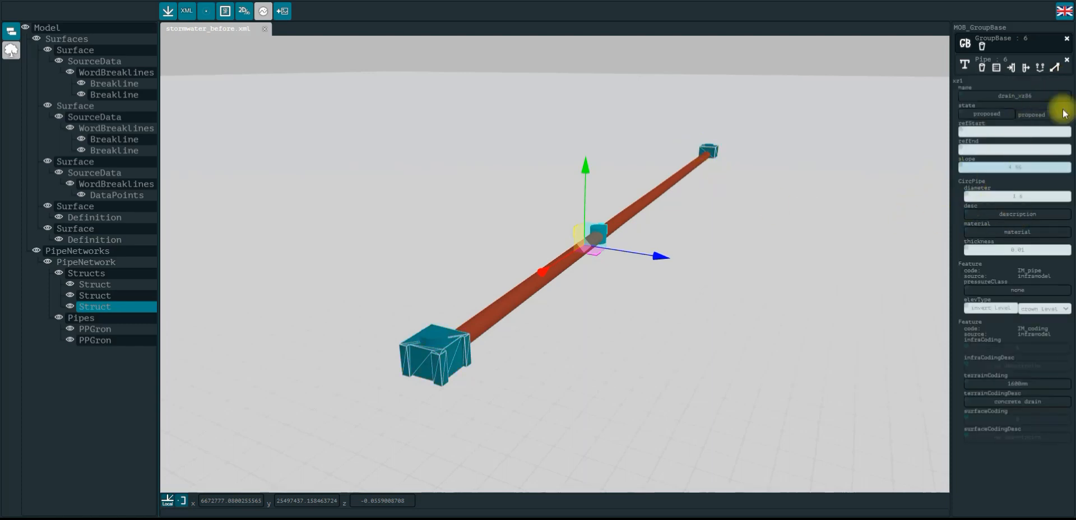
left_click(1056, 67)
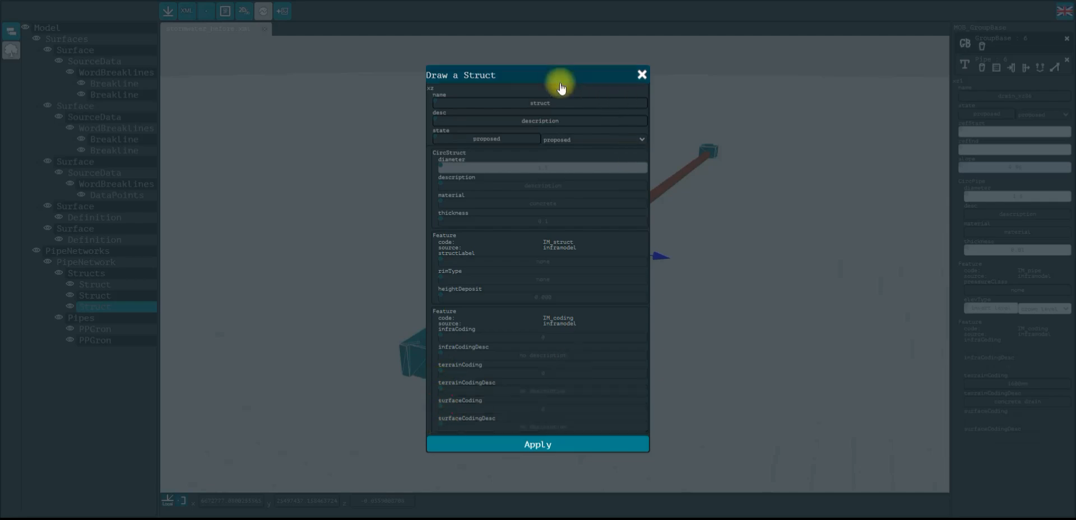
left_click(527, 106)
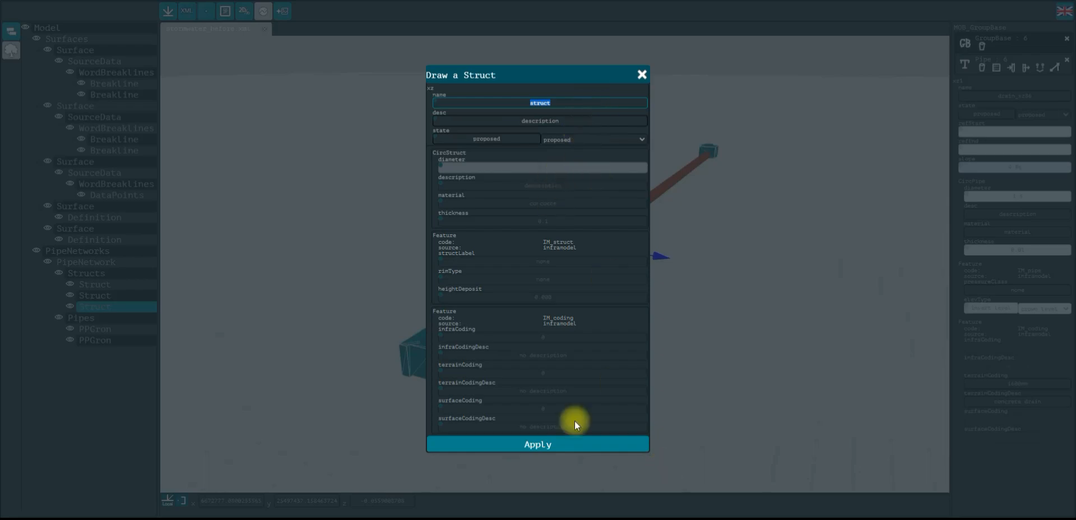
left_click(544, 445)
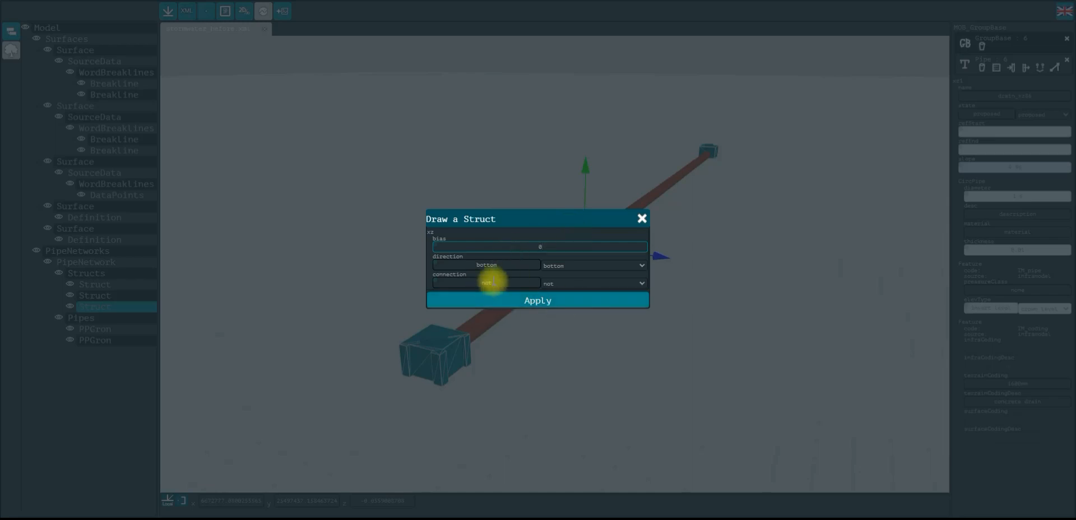
Set the connection struct direction to bottom and connection to yes, and apply
left_click(581, 267)
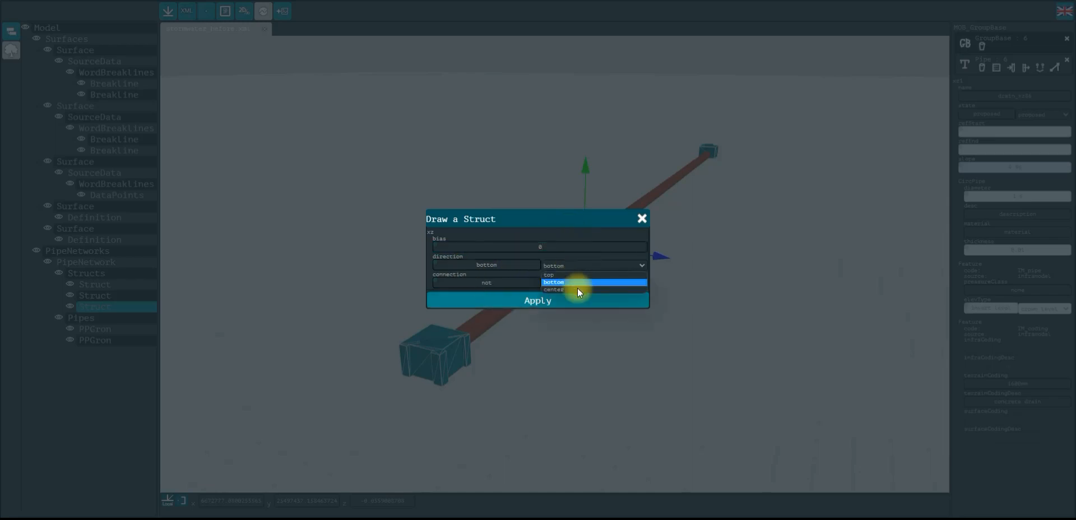
left_click(578, 282)
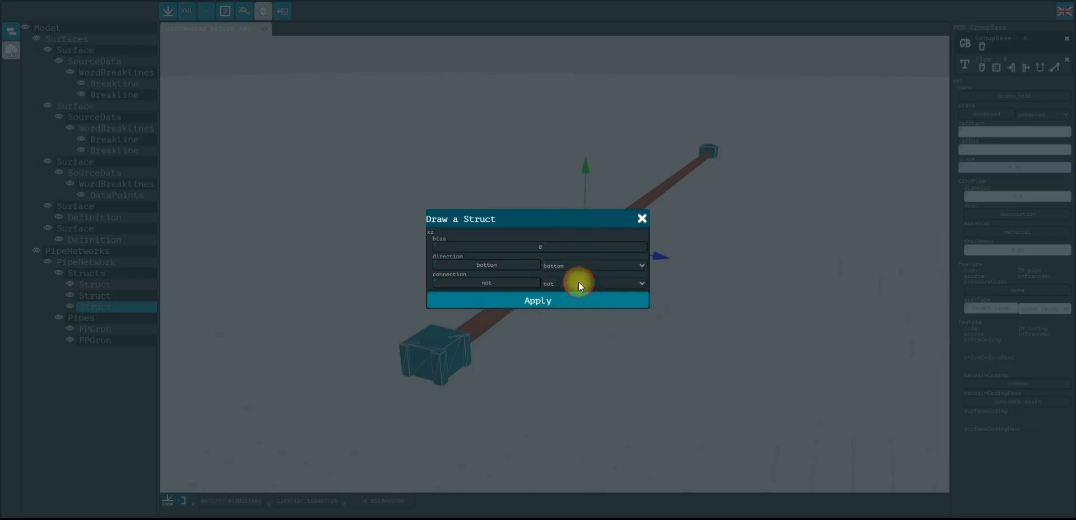
left_click_drag(481, 283, 498, 283)
left_click(498, 283)
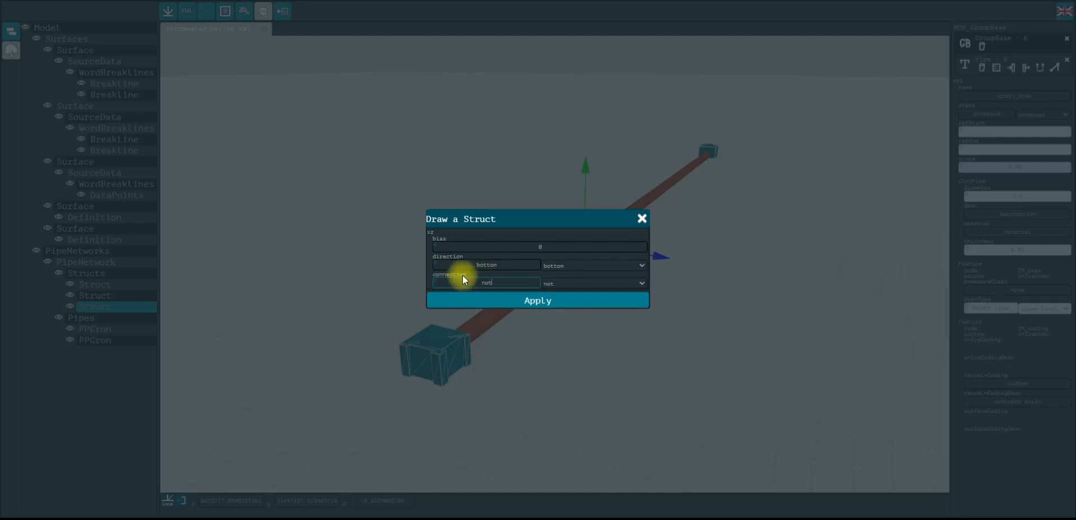
left_click(563, 288)
left_click(569, 301)
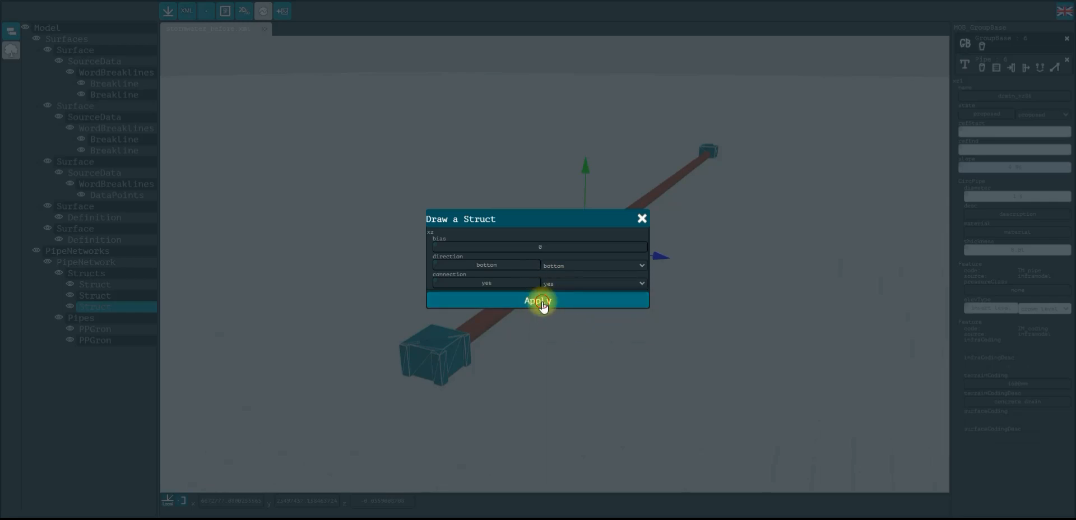
left_click(543, 301)
Orbit, pan and zoom along the pipe to examine the newly added connection structs
left_click(675, 304)
scroll(641, 240, "up", 5)
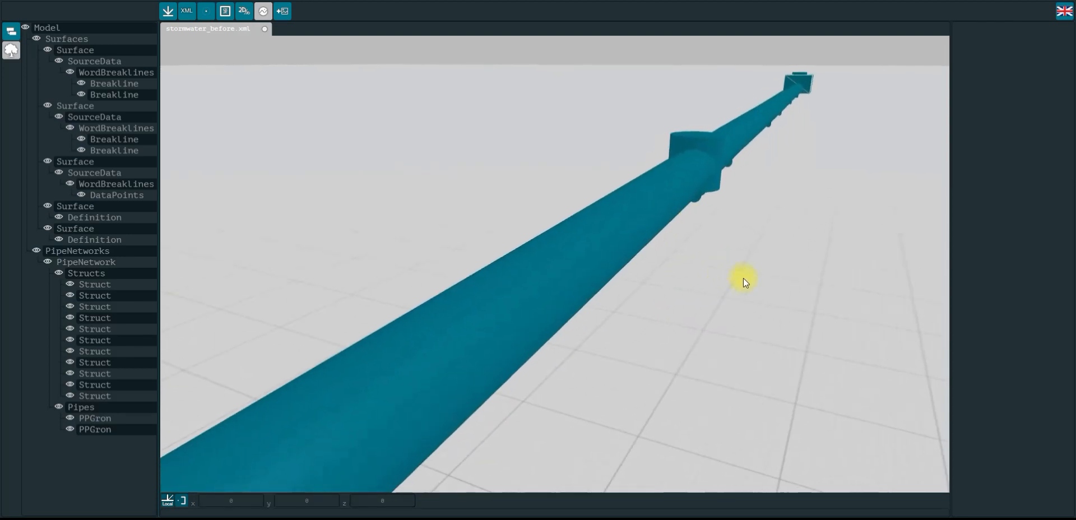
scroll(745, 278, "down", 3)
left_click_drag(782, 281, 745, 285)
right_click_drag(536, 269, 577, 348)
left_click_drag(577, 348, 408, 273)
right_click_drag(408, 272, 441, 277)
scroll(442, 277, "up", 2)
scroll(442, 277, "up", 5)
right_click_drag(343, 301, 404, 305)
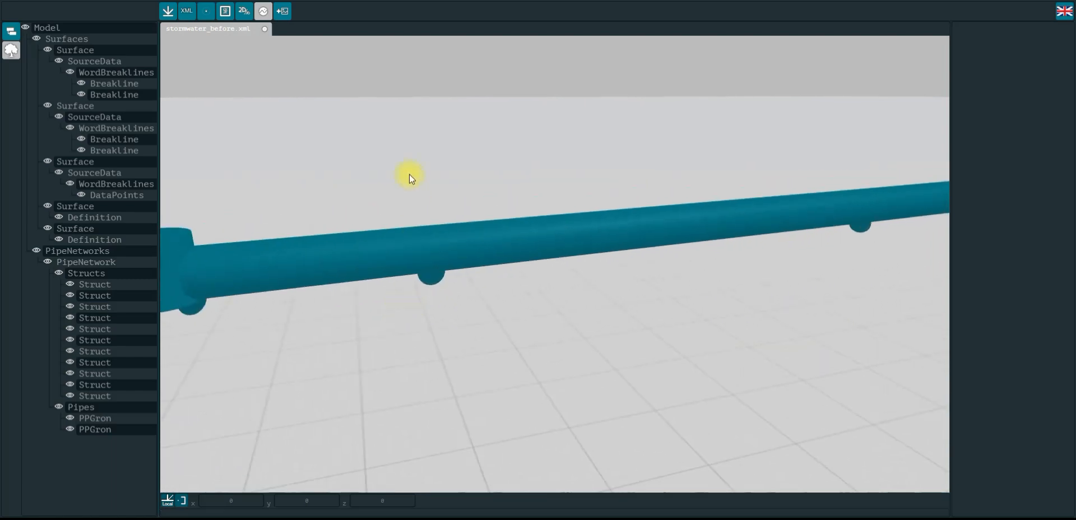
left_click_drag(410, 175, 409, 171)
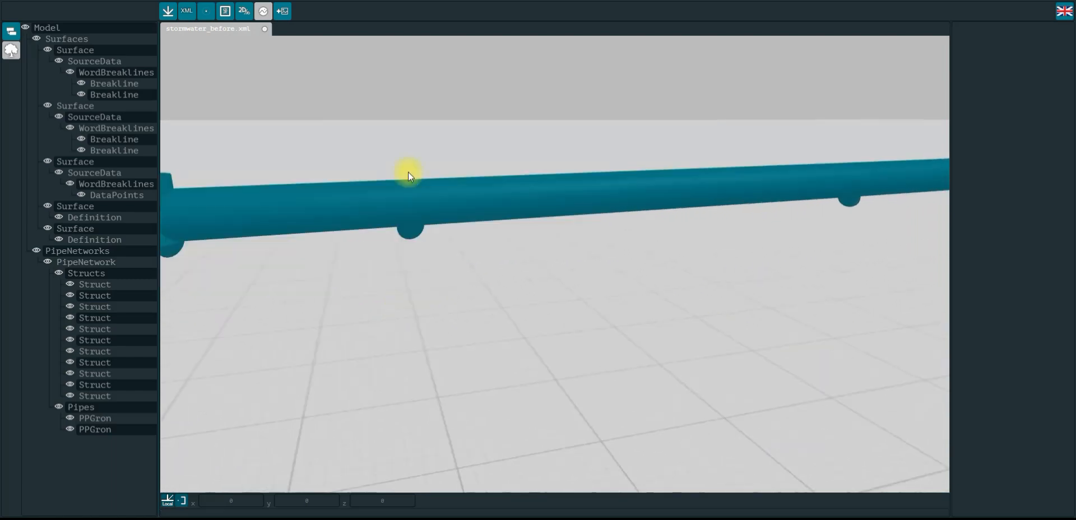
left_click(398, 227)
left_click(486, 186)
left_click(407, 230)
left_click_drag(377, 240, 399, 296)
scroll(399, 294, "down", 3)
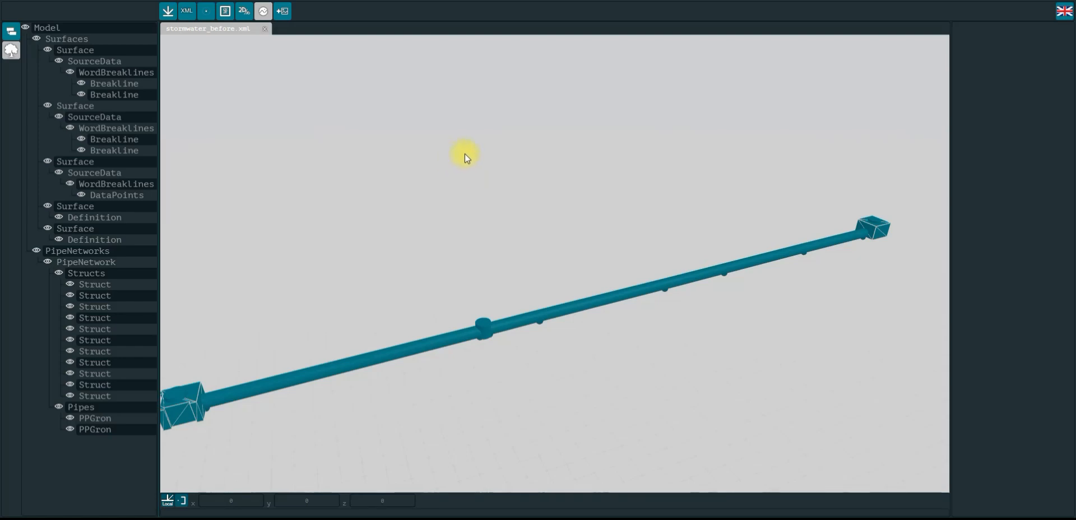
scroll(440, 212, "down", 2)
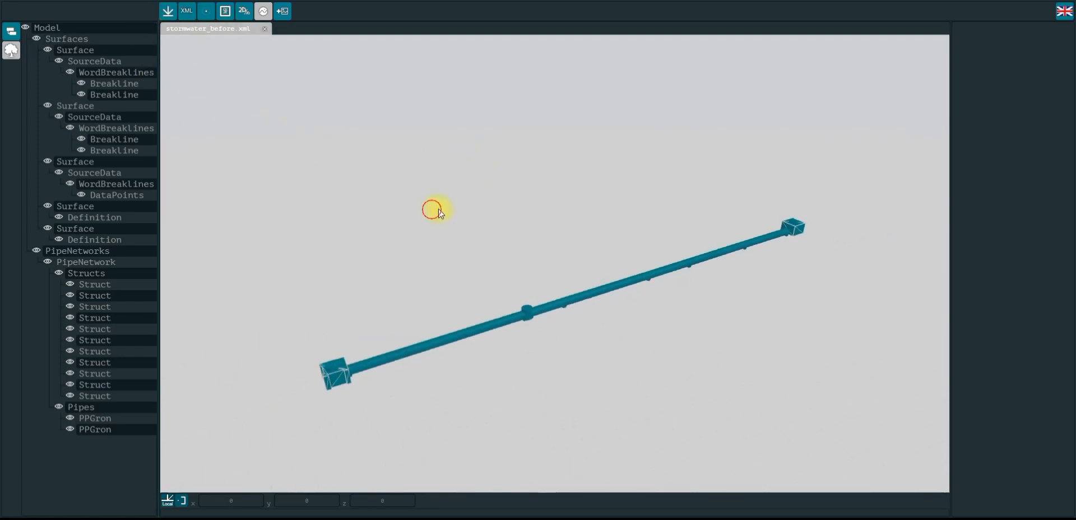
left_click_drag(439, 212, 444, 195)
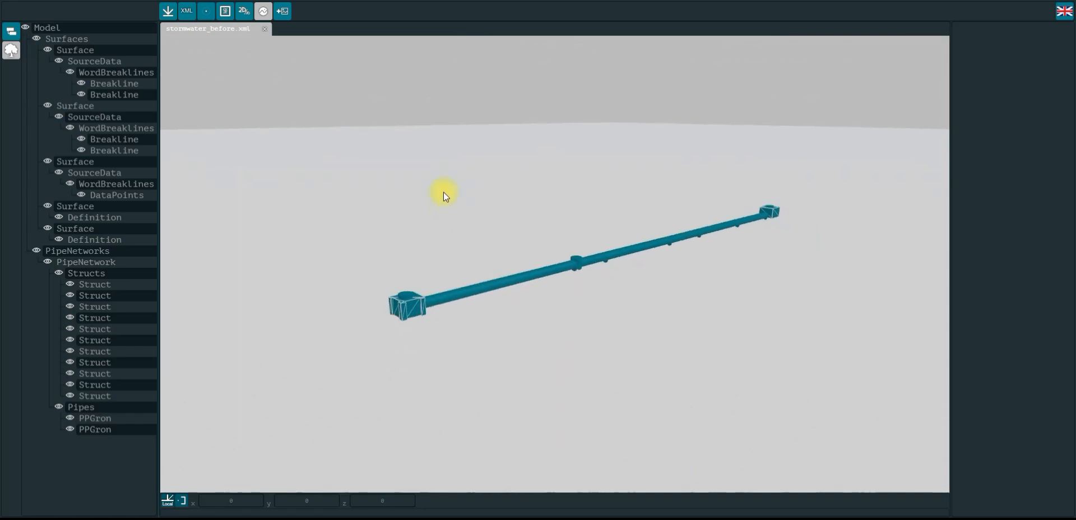
Export the model and open the stormwater_before file in Trimble Connect's 3D viewer
left_click(172, 16)
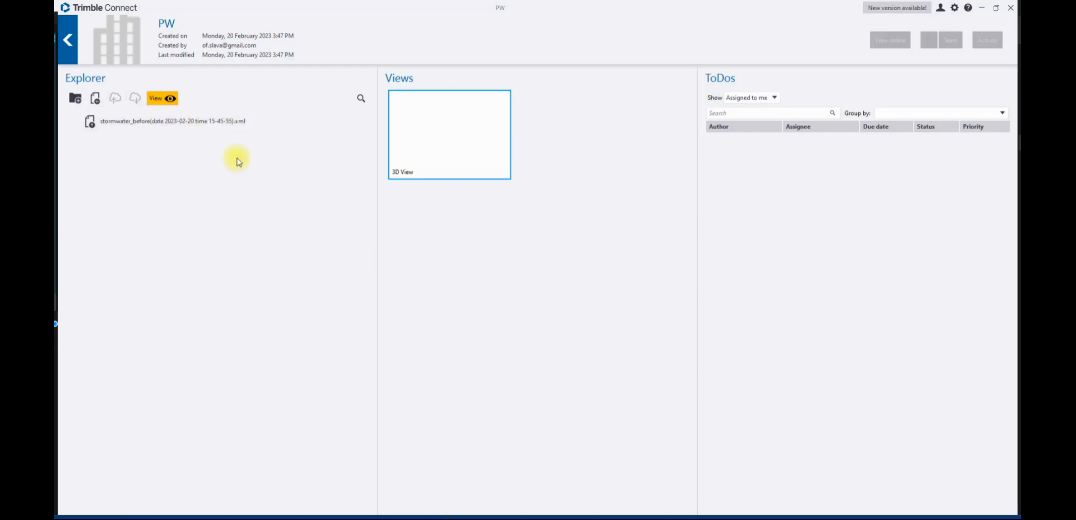
double_click(186, 122)
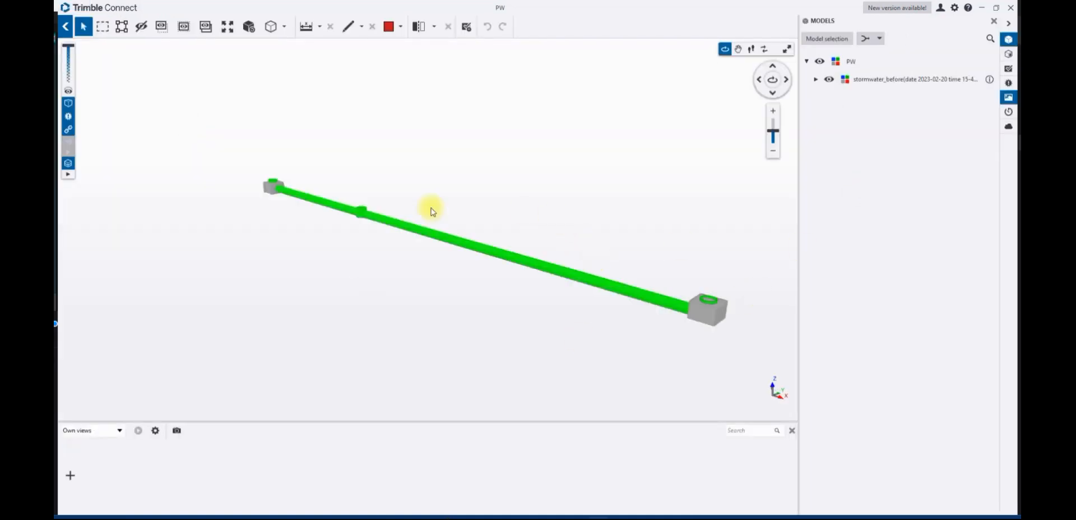
scroll(288, 217, "up", 3)
left_click_drag(276, 214, 431, 239)
left_click_drag(220, 272, 573, 245)
scroll(385, 271, "up", 5)
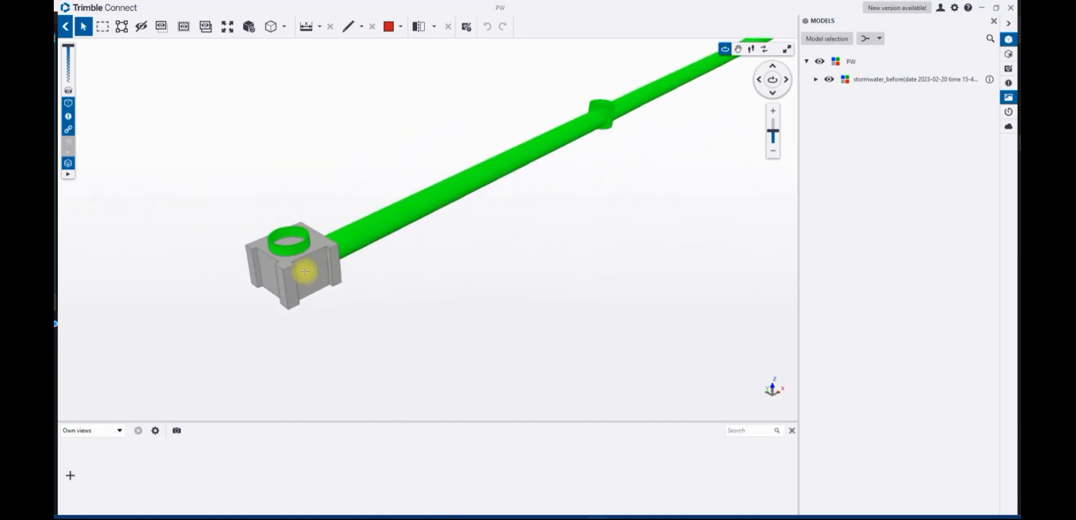
Select the end chamber and orbit and zoom around it to inspect its shape
left_click(335, 261)
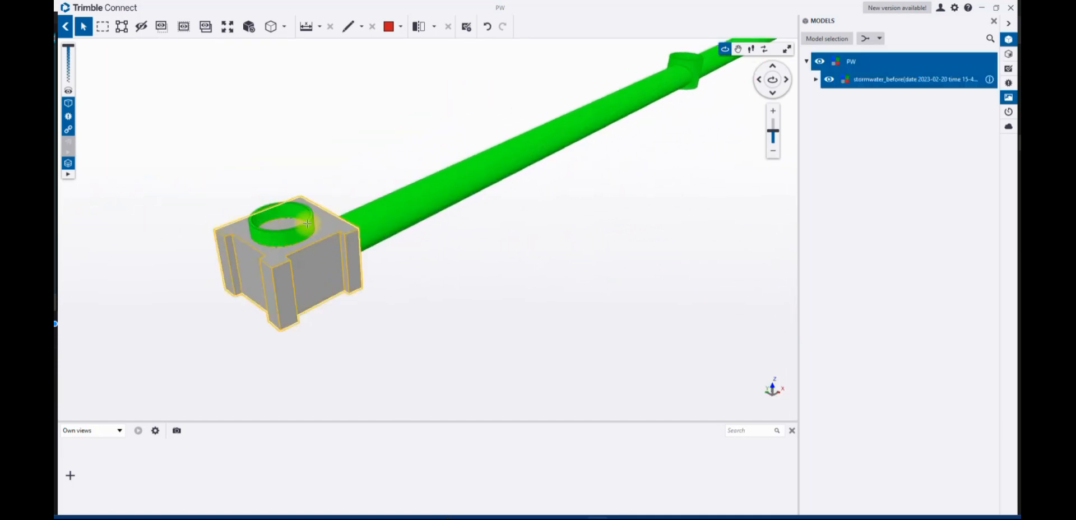
left_click_drag(319, 149, 354, 214)
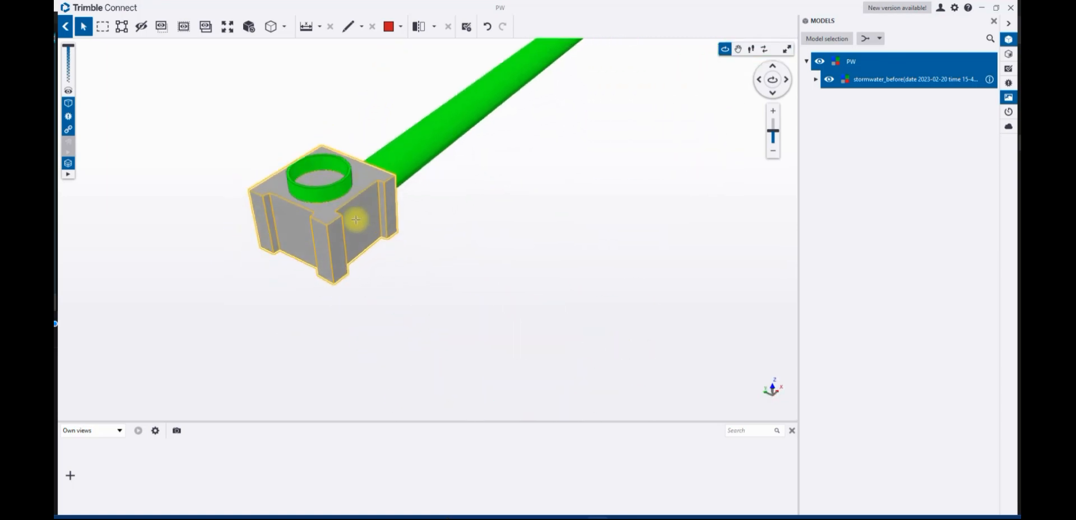
scroll(527, 211, "down", 5)
middle_click_drag(526, 210, 298, 389)
scroll(359, 327, "up", 1)
middle_click_drag(340, 343, 513, 243)
scroll(679, 223, "down", 5)
left_click_drag(677, 223, 567, 225)
middle_click_drag(691, 174, 205, 285)
scroll(392, 260, "up", 4)
left_click_drag(427, 273, 333, 262)
middle_click_drag(372, 280, 423, 326)
scroll(414, 301, "up", 5)
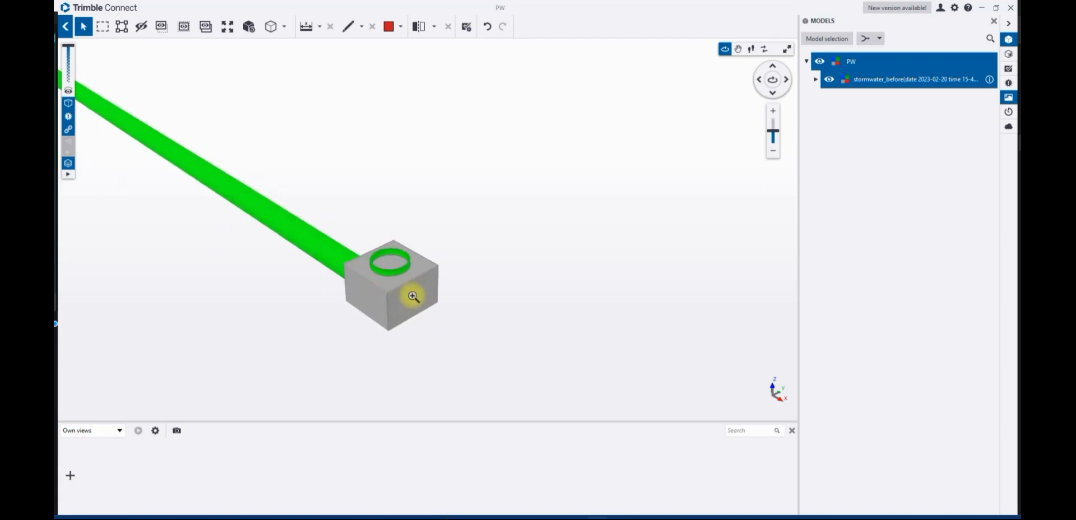
scroll(285, 226, "down", 3)
scroll(191, 234, "down", 2)
left_click_drag(168, 238, 475, 250)
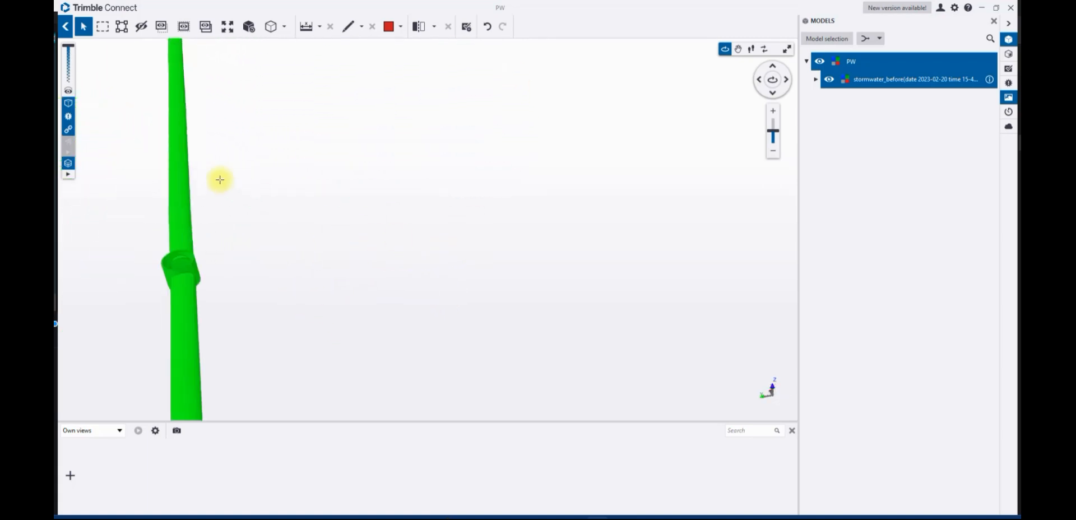
Select a pipe segment to show it in the objects list and zoom out to the whole network
double_click(176, 168)
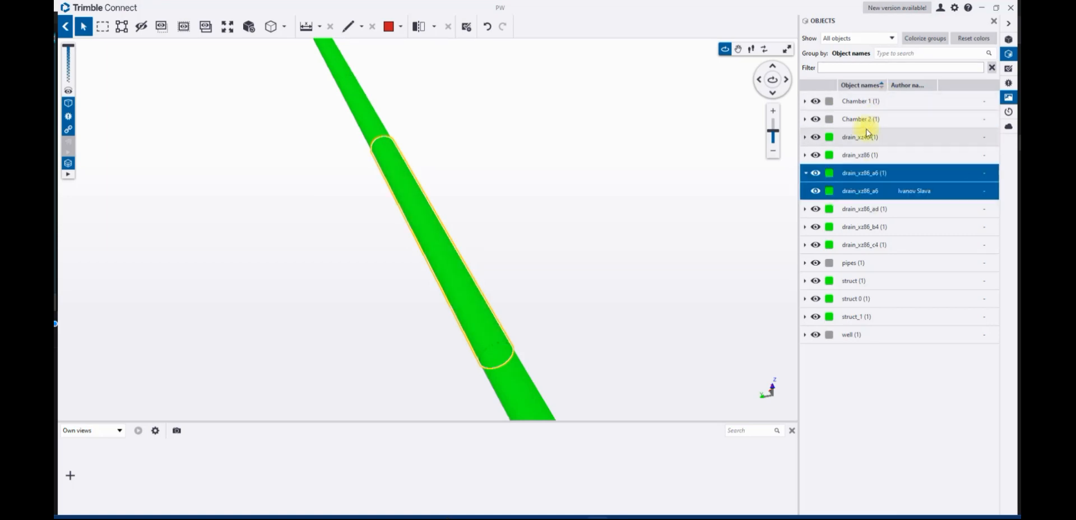
middle_click_drag(574, 275, 461, 137)
scroll(519, 182, "down", 3)
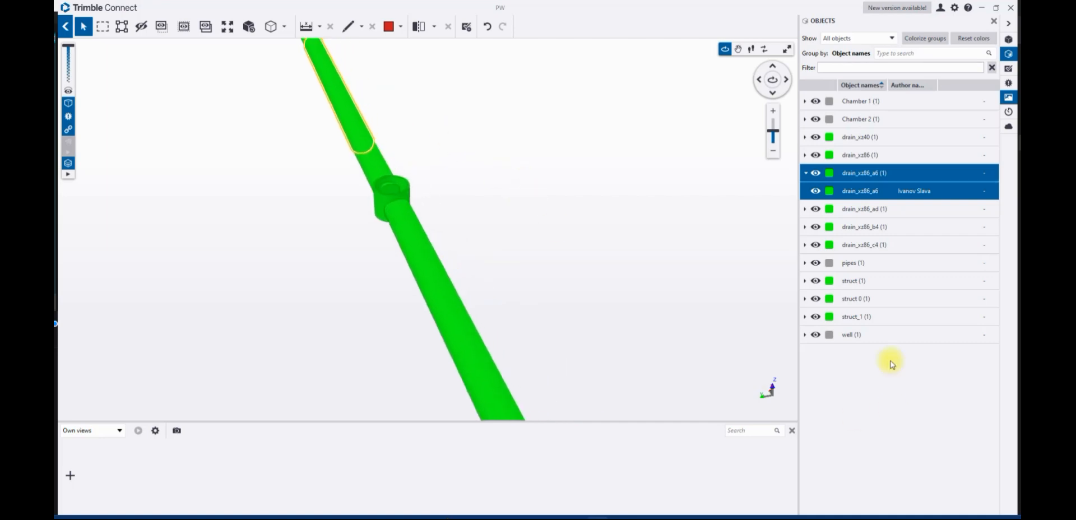
scroll(607, 247, "down", 3)
scroll(674, 247, "down", 5)
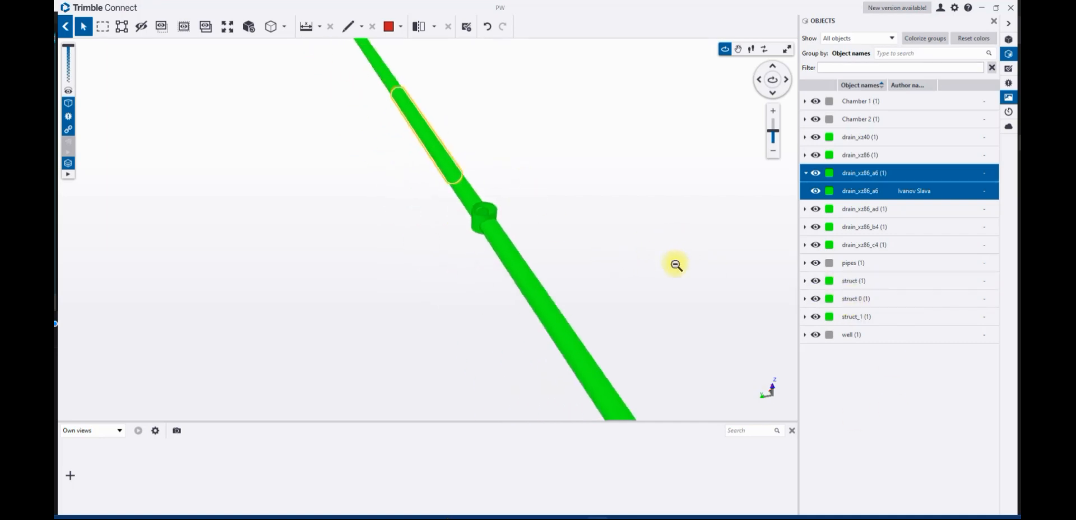
left_click_drag(690, 276, 430, 202)
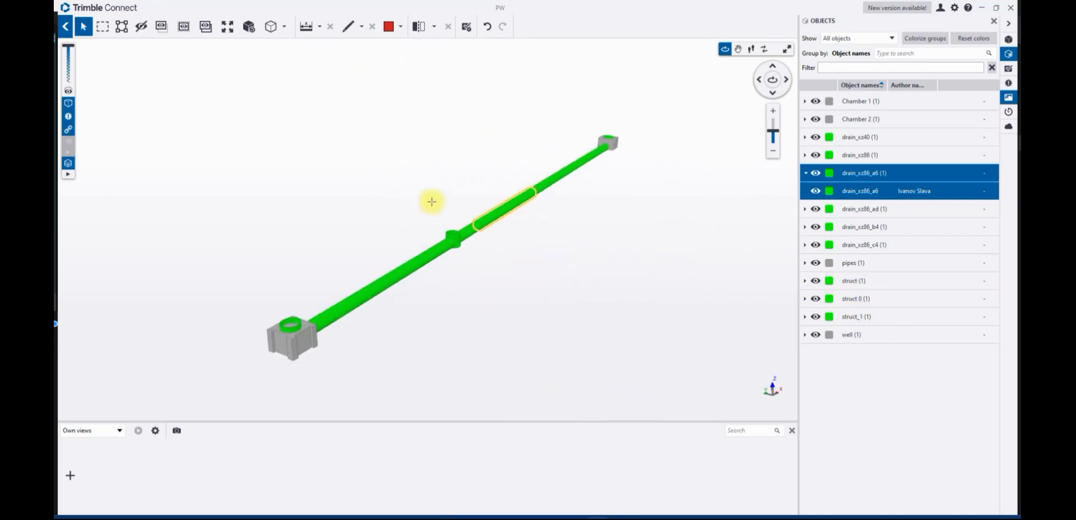
left_click(615, 253)
Switch to Infrakit's Visualization map and zoom around the pipe's location in Helsinki
left_click_drag(271, 198, 238, 193)
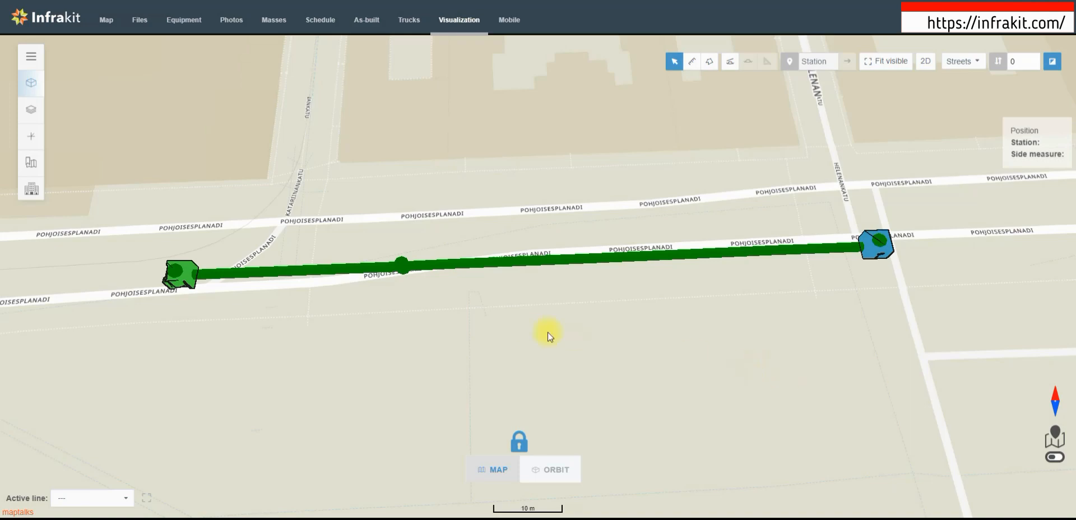
scroll(538, 331, "up", 3)
right_click_drag(450, 286, 432, 475)
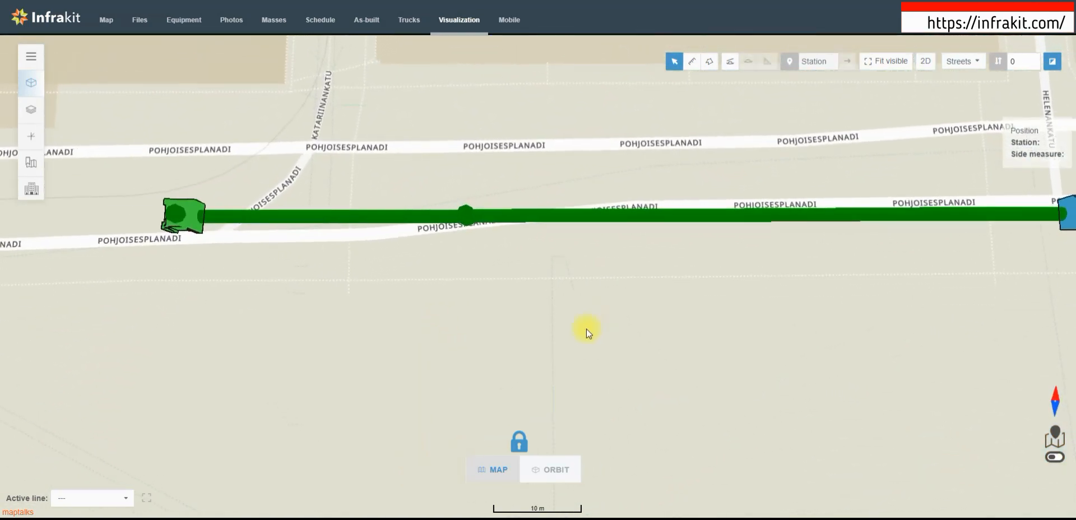
scroll(735, 270, "down", 4)
scroll(681, 238, "down", 5)
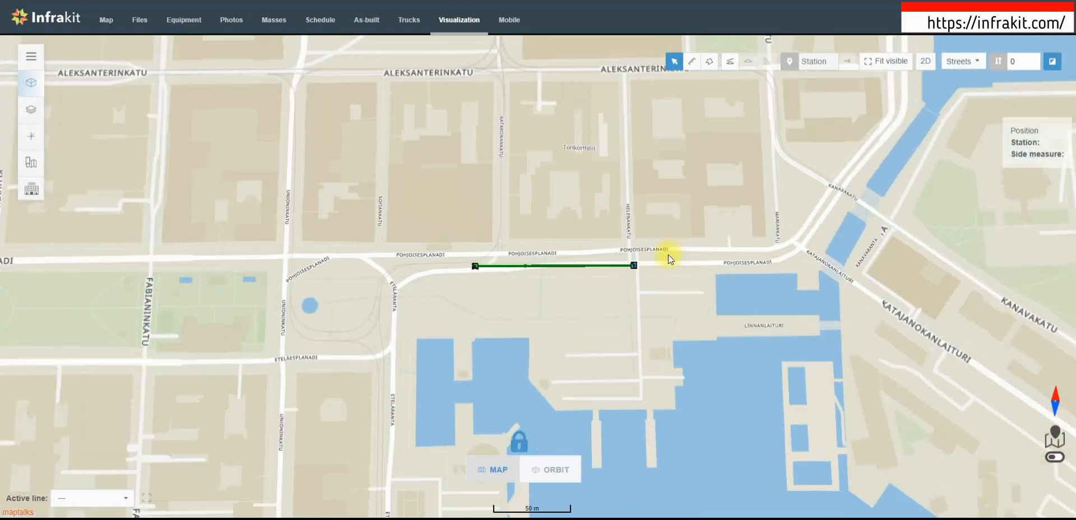
scroll(495, 292, "down", 7)
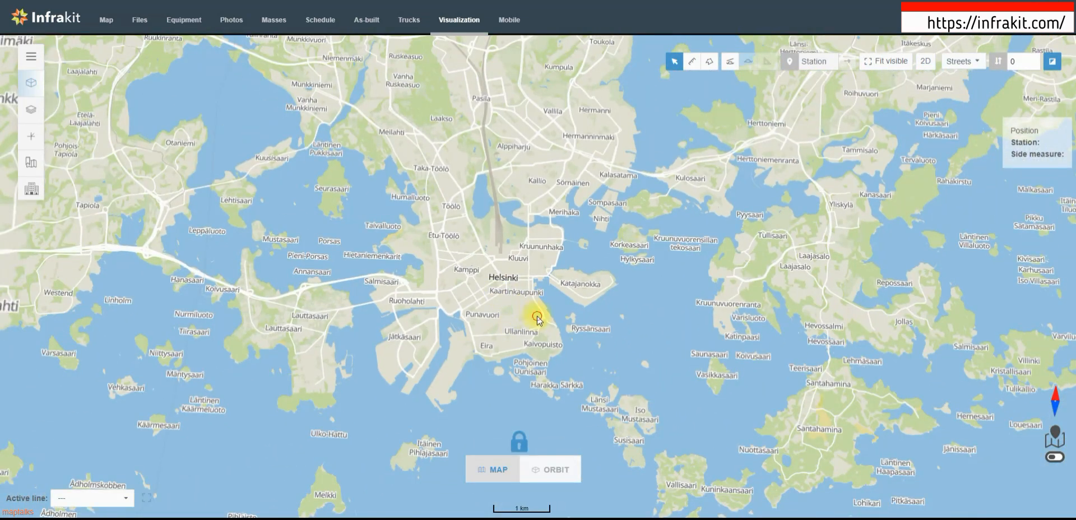
left_click_drag(537, 316, 541, 317)
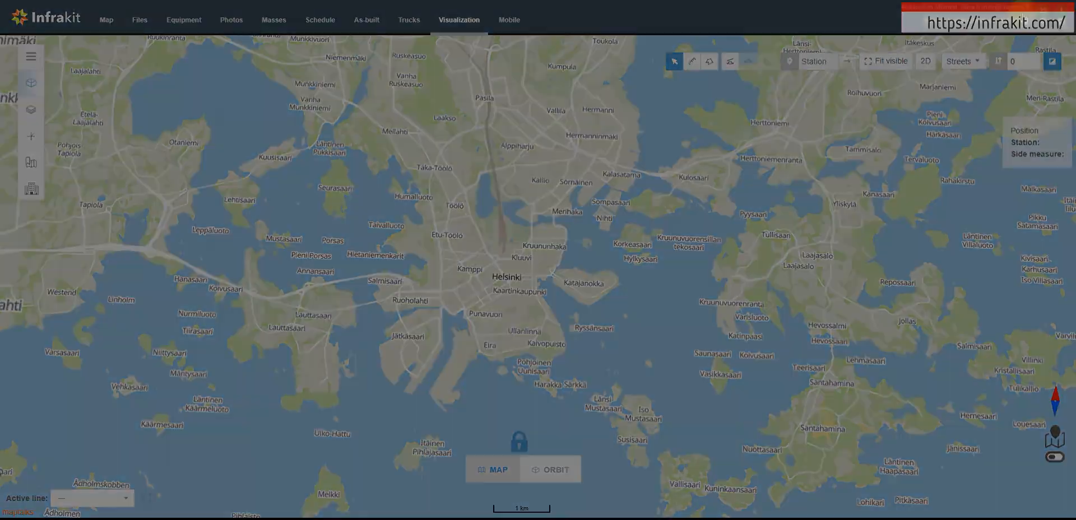